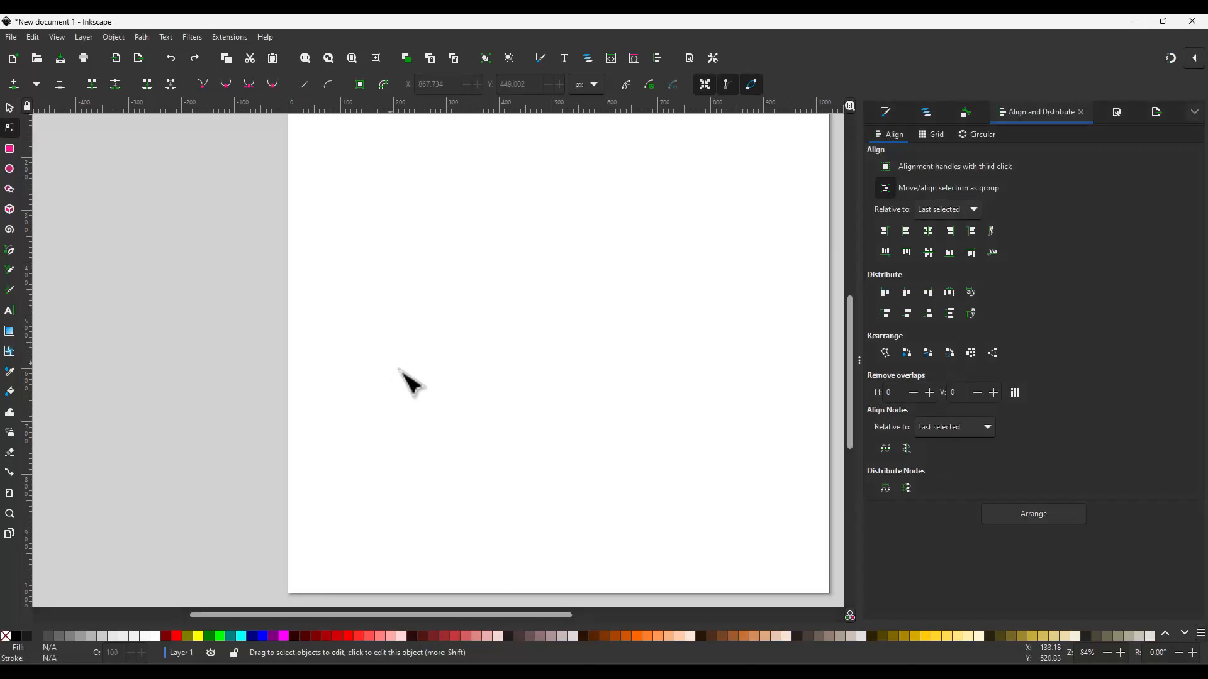
# Step: Draw an open five-node path with the Pen tool, forming two nested left-pointing chevrons sharing the upper end, about 222 by 356 px overall
pyautogui.press('b')
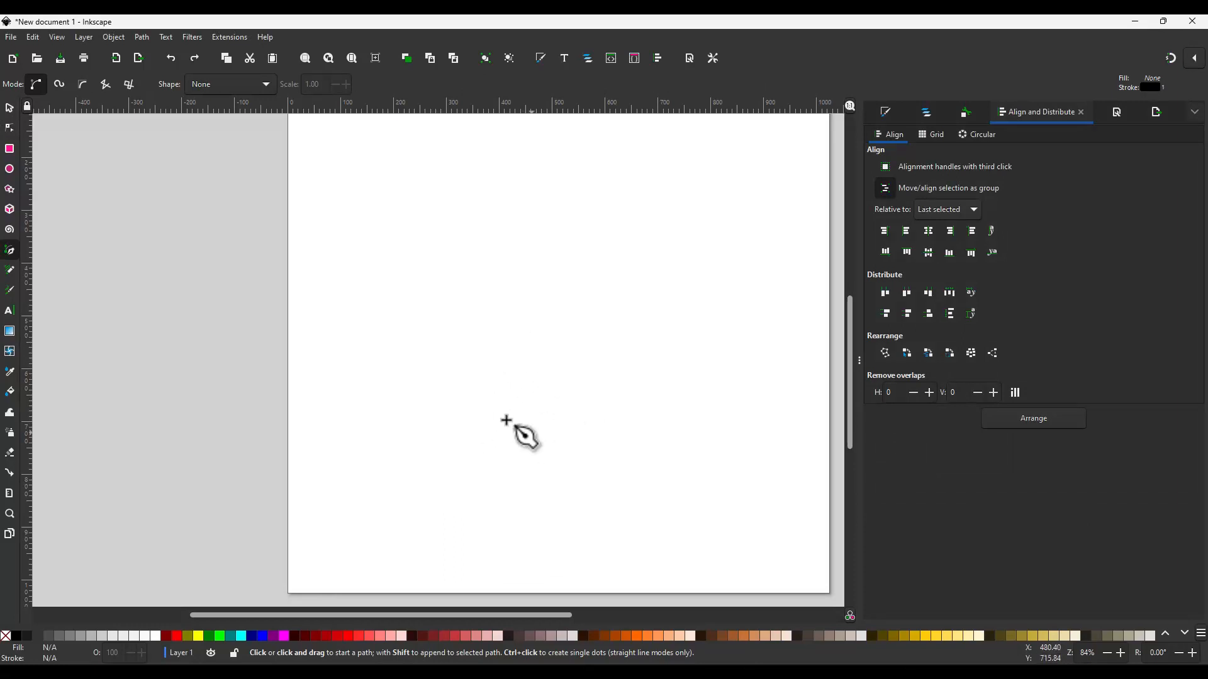
pyautogui.click(478, 421)
pyautogui.click(395, 318)
pyautogui.click(510, 234)
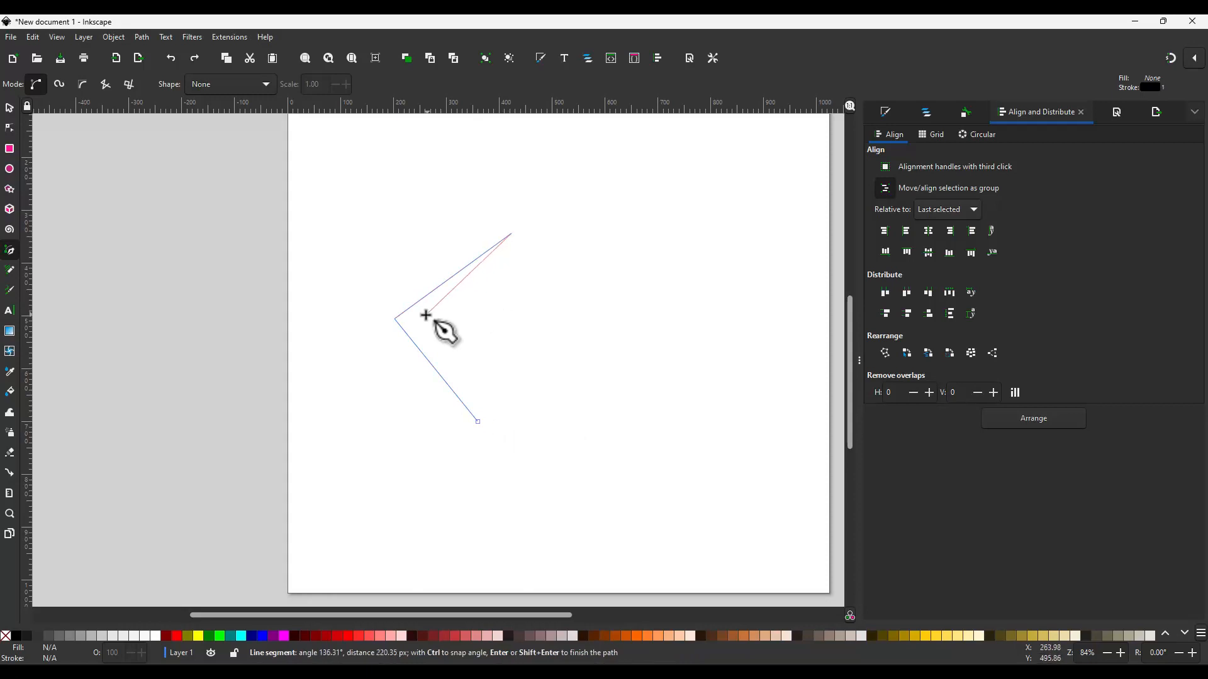
pyautogui.doubleClick(483, 390)
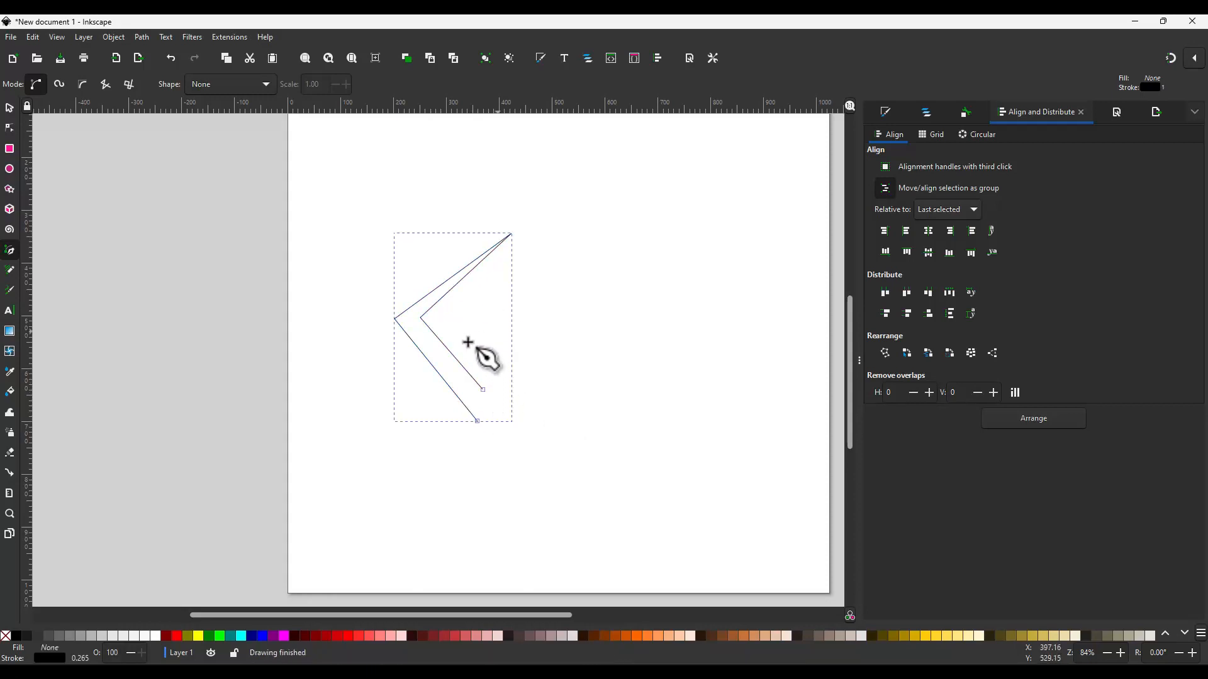
pyautogui.press('s')
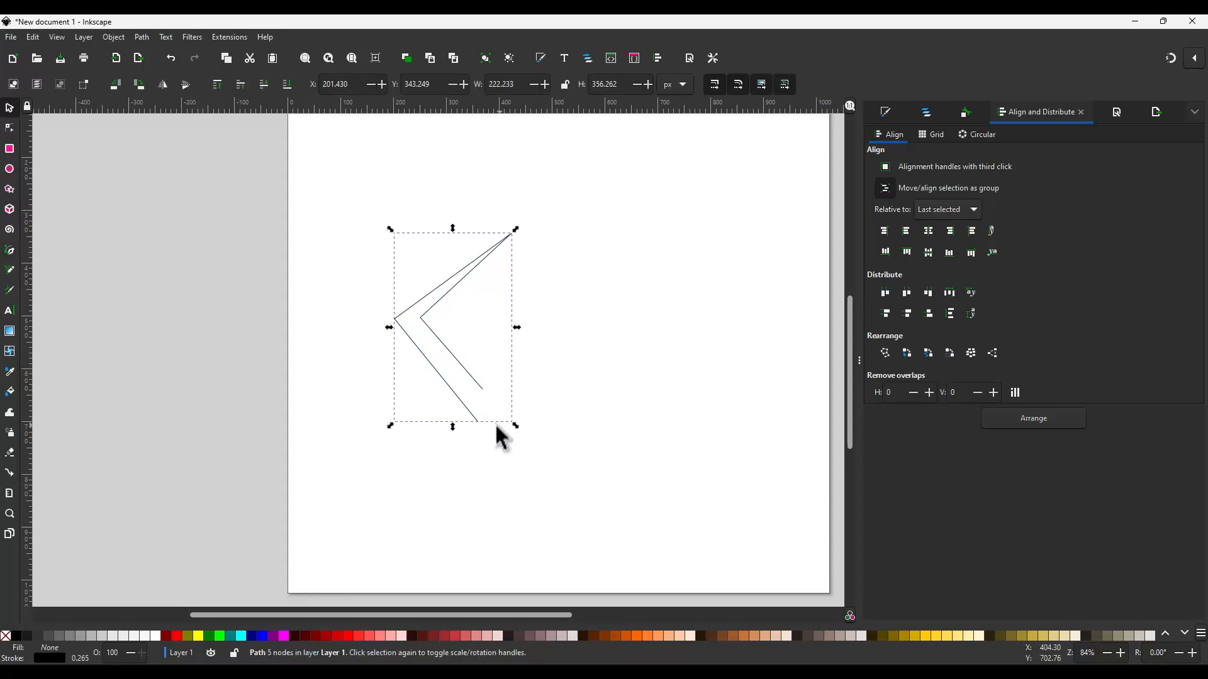
pyautogui.press('n')
pyautogui.click(477, 421)
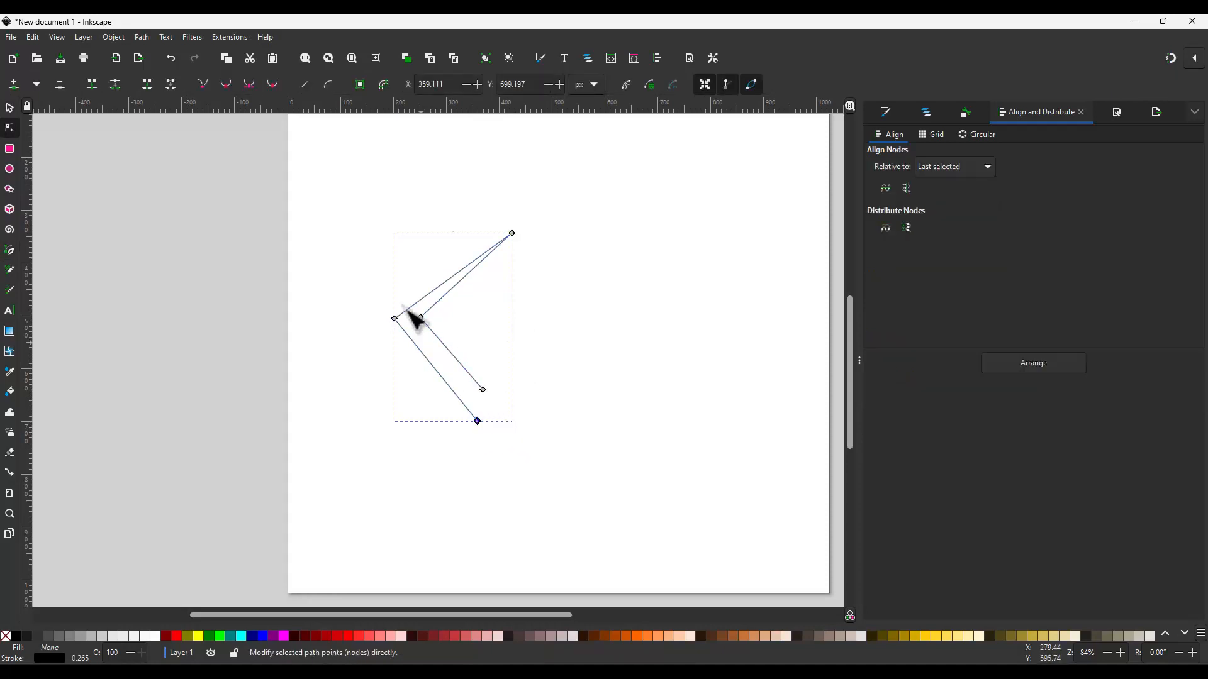
# Step: Duplicate the chevron path, flip the copy horizontally and move it to the right of the original
pyautogui.press('s')
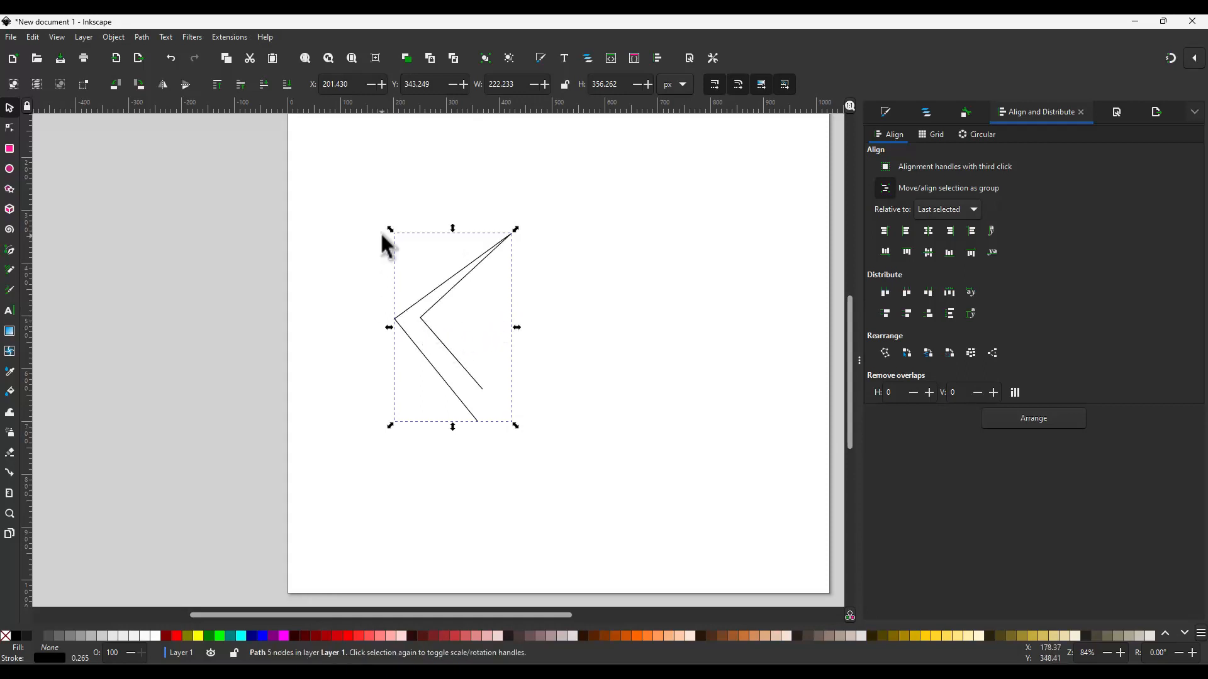
pyautogui.click(162, 84)
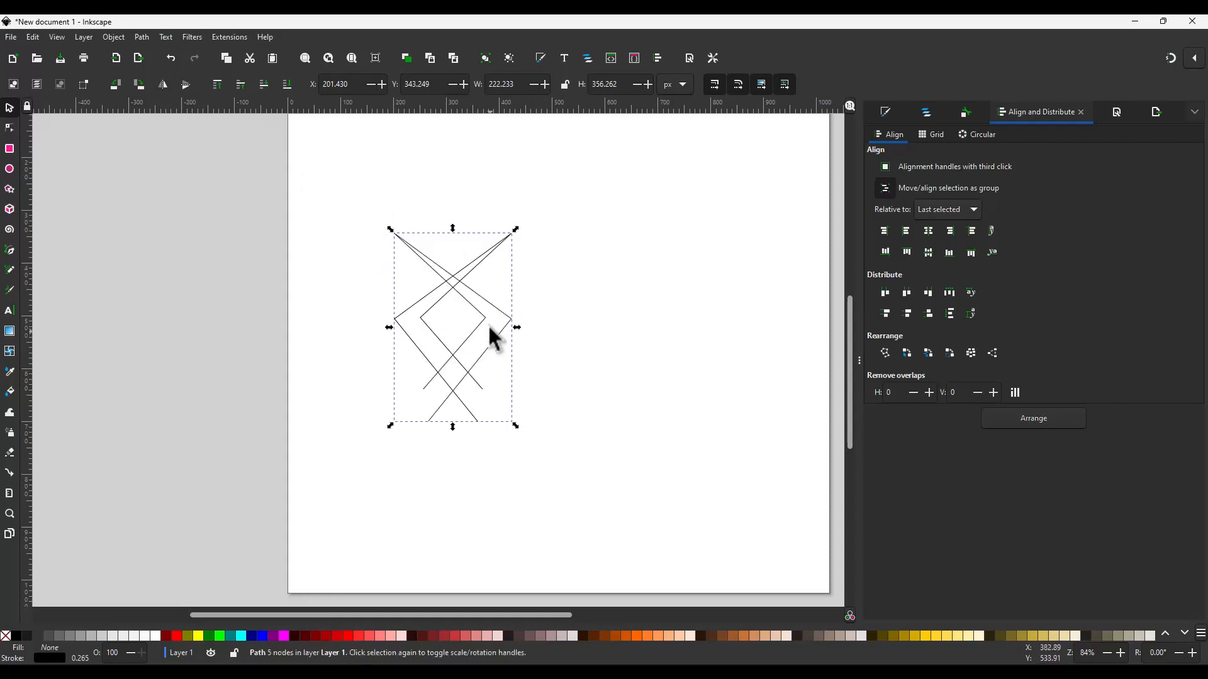
pyautogui.click(544, 328)
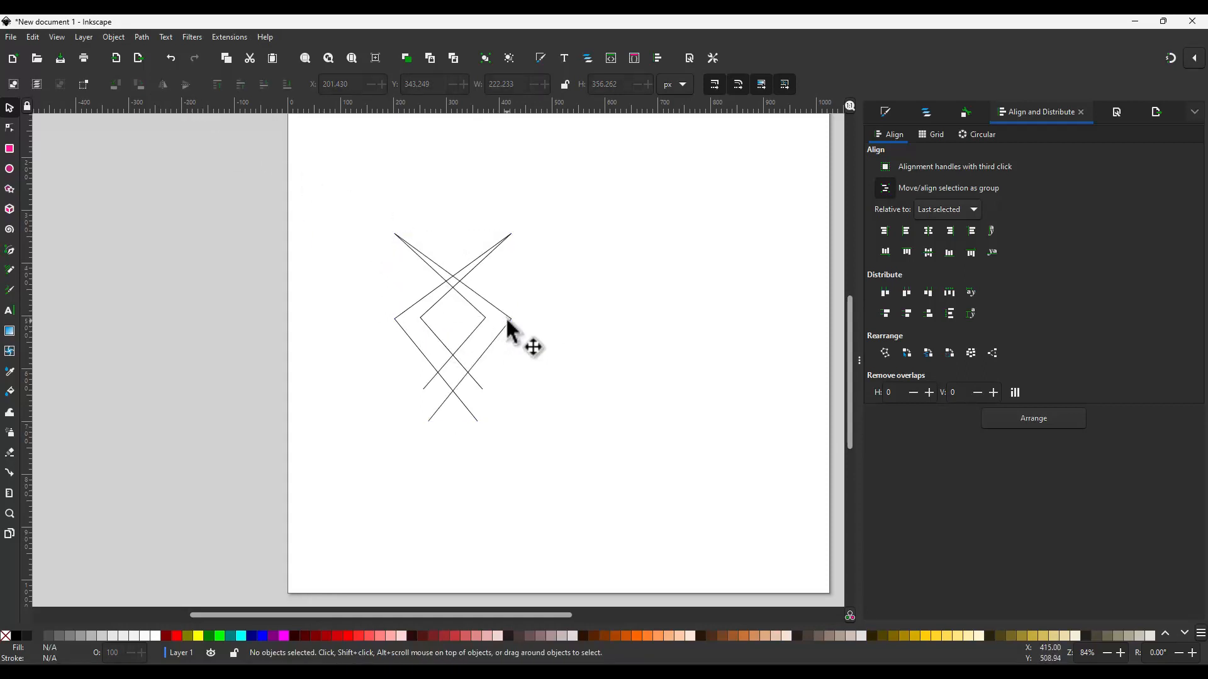
pyautogui.click(507, 319)
pyautogui.moveTo(507, 319); pyautogui.dragTo(664, 312)
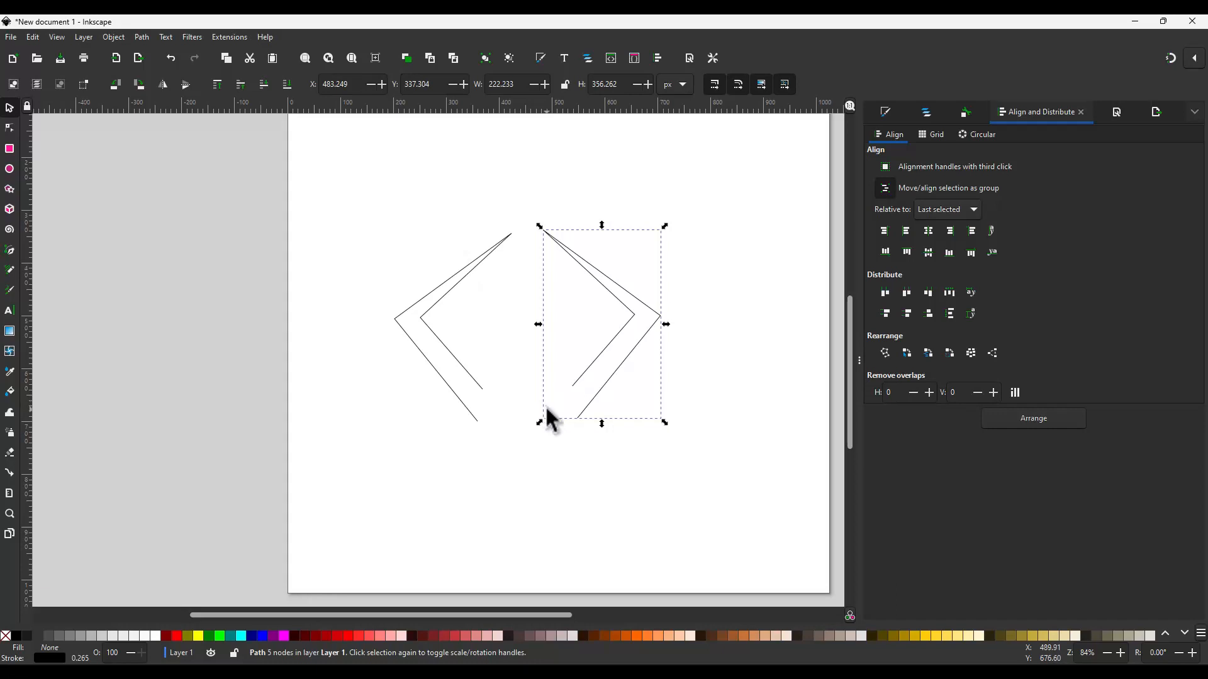
# Step: Unite the left and right chevron paths into one path with Union
pyautogui.keyDown('shift'); pyautogui.click(467, 276); pyautogui.keyUp('shift')
pyautogui.press('ctrl')
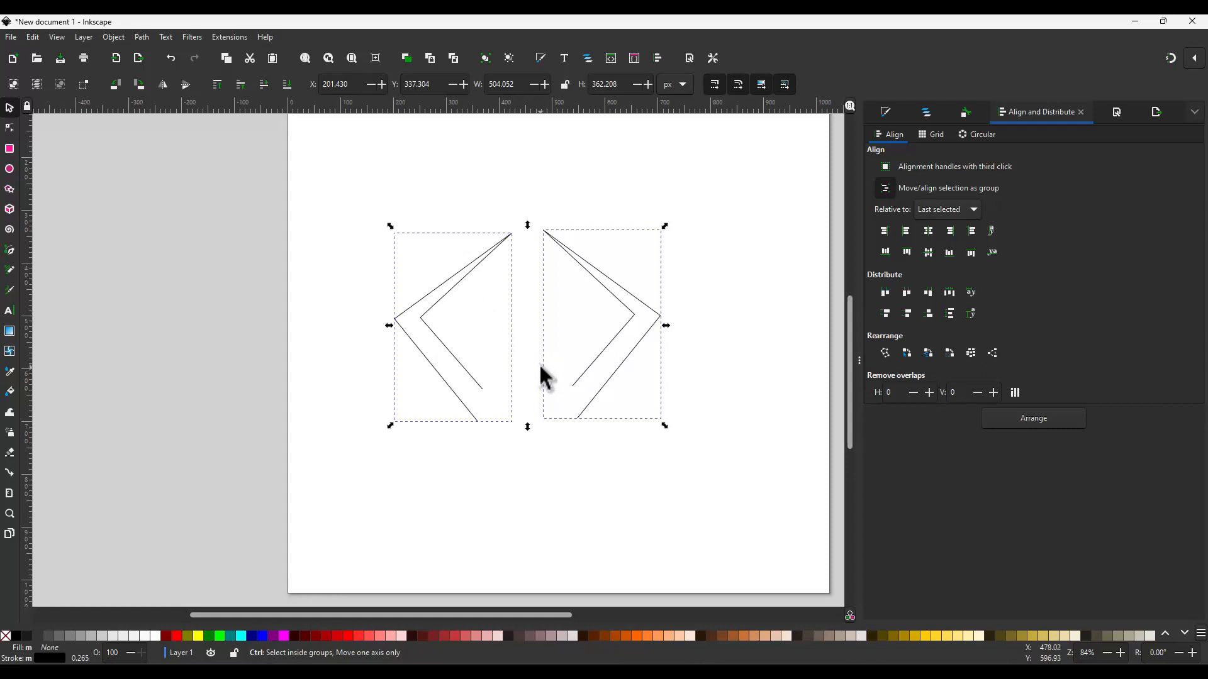
pyautogui.hotkey('ctrl', '+')
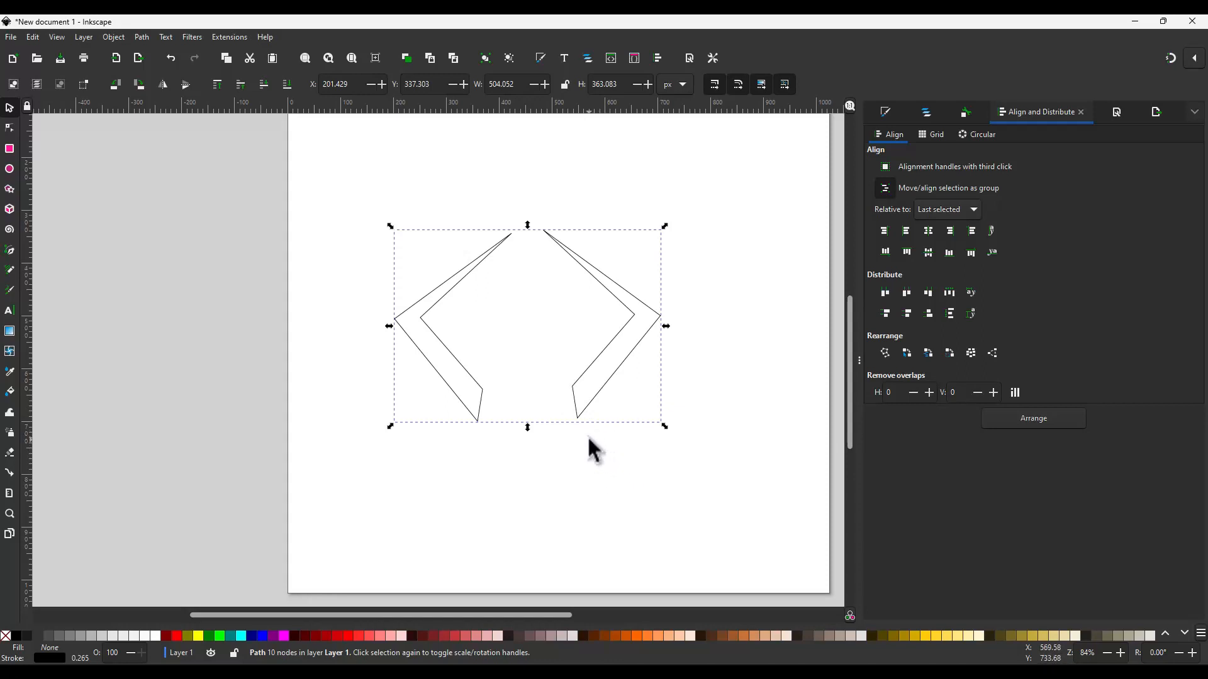
# Step: Delete the short closing segments at the lower ends and bridge the outer and inner end nodes with new segments
pyautogui.press('n')
pyautogui.moveTo(601, 455); pyautogui.dragTo(558, 343)
pyautogui.keyDown('shift'); pyautogui.moveTo(522, 454); pyautogui.dragTo(461, 378); pyautogui.keyUp('shift')
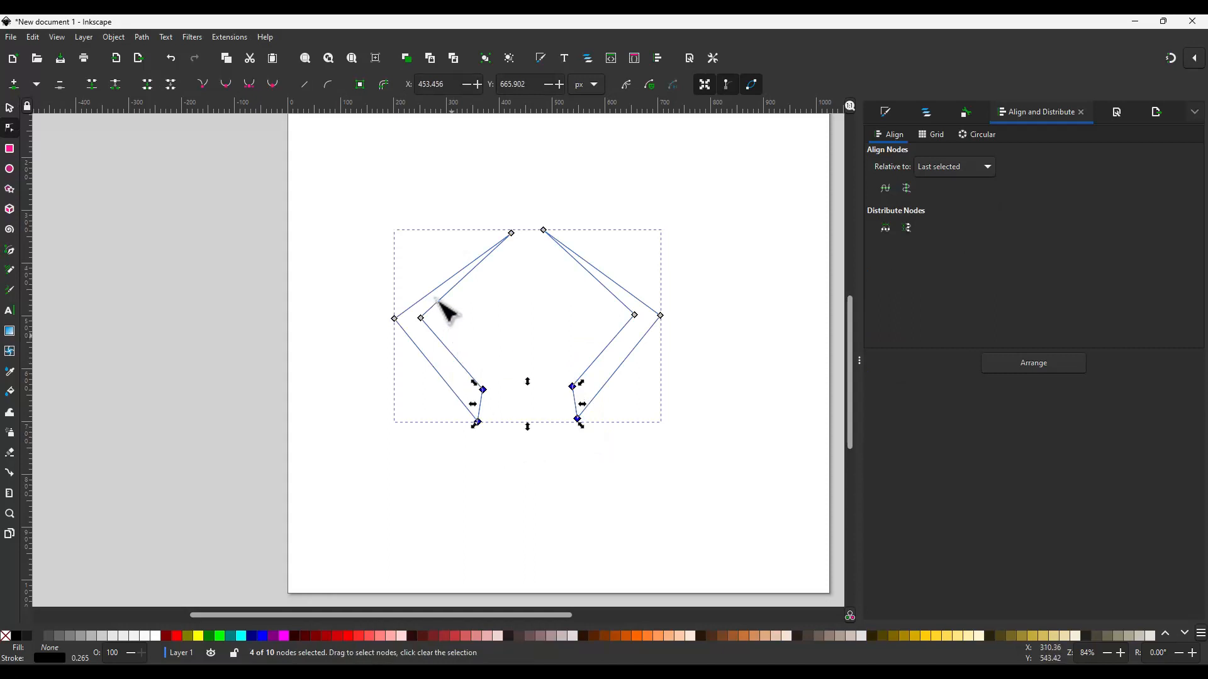
pyautogui.click(170, 84)
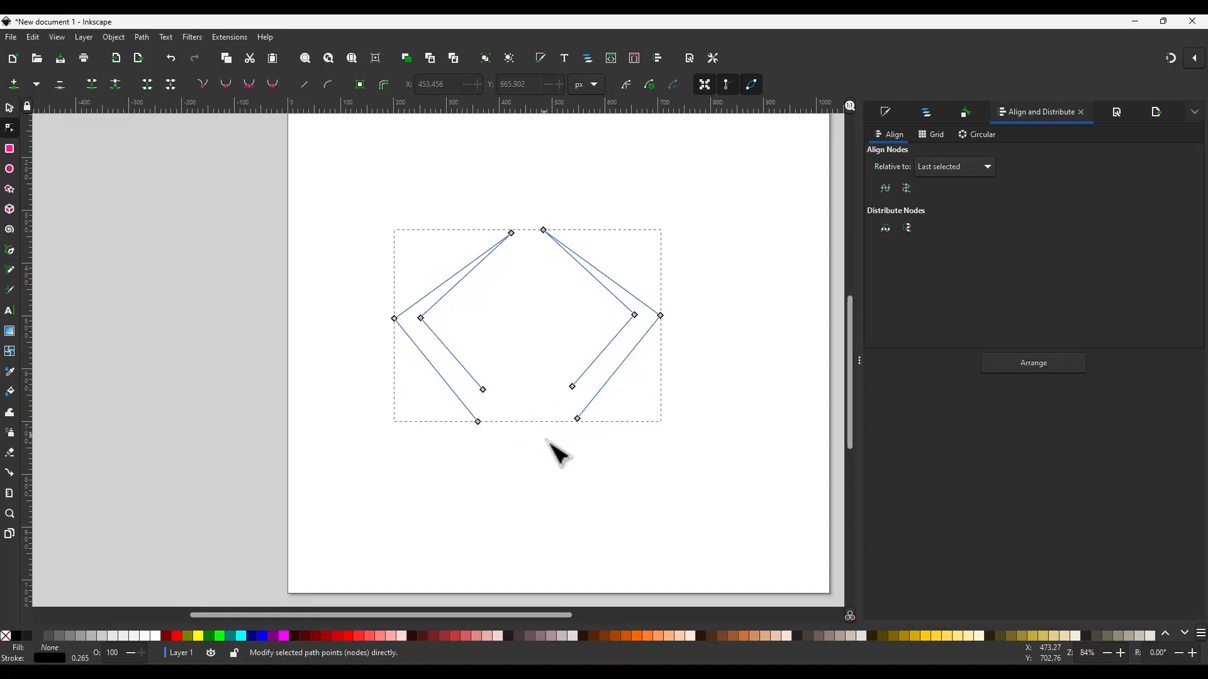
pyautogui.moveTo(593, 449); pyautogui.dragTo(436, 408)
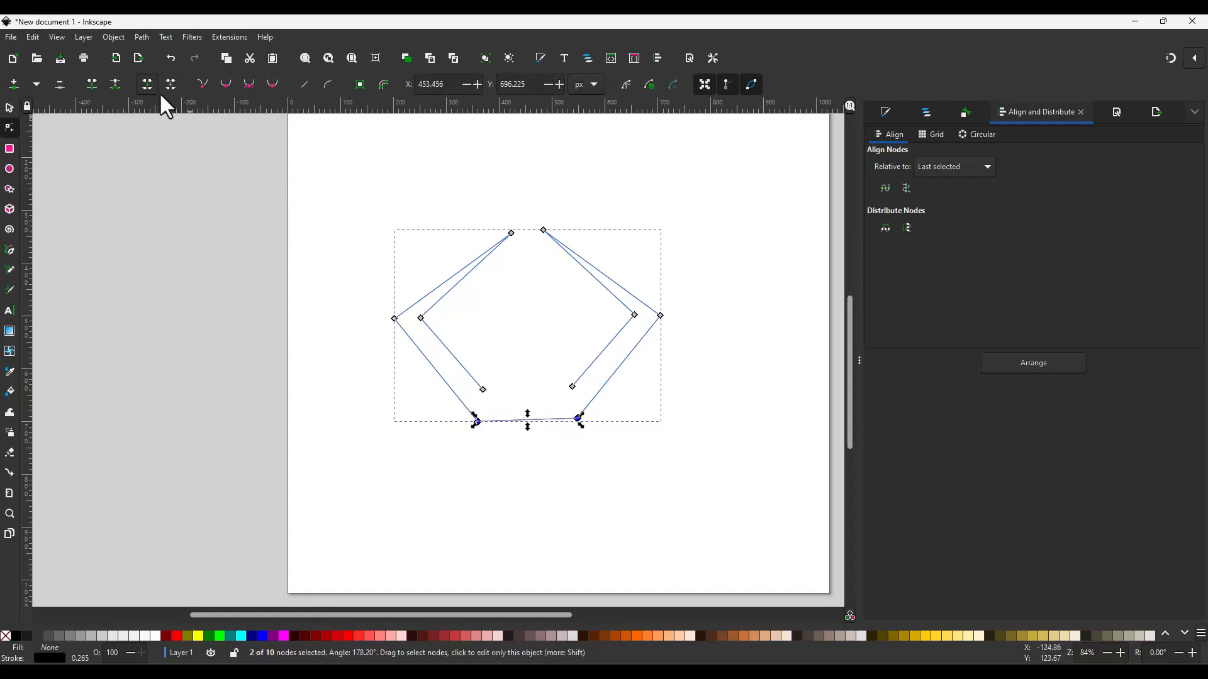
pyautogui.moveTo(585, 397); pyautogui.dragTo(454, 353)
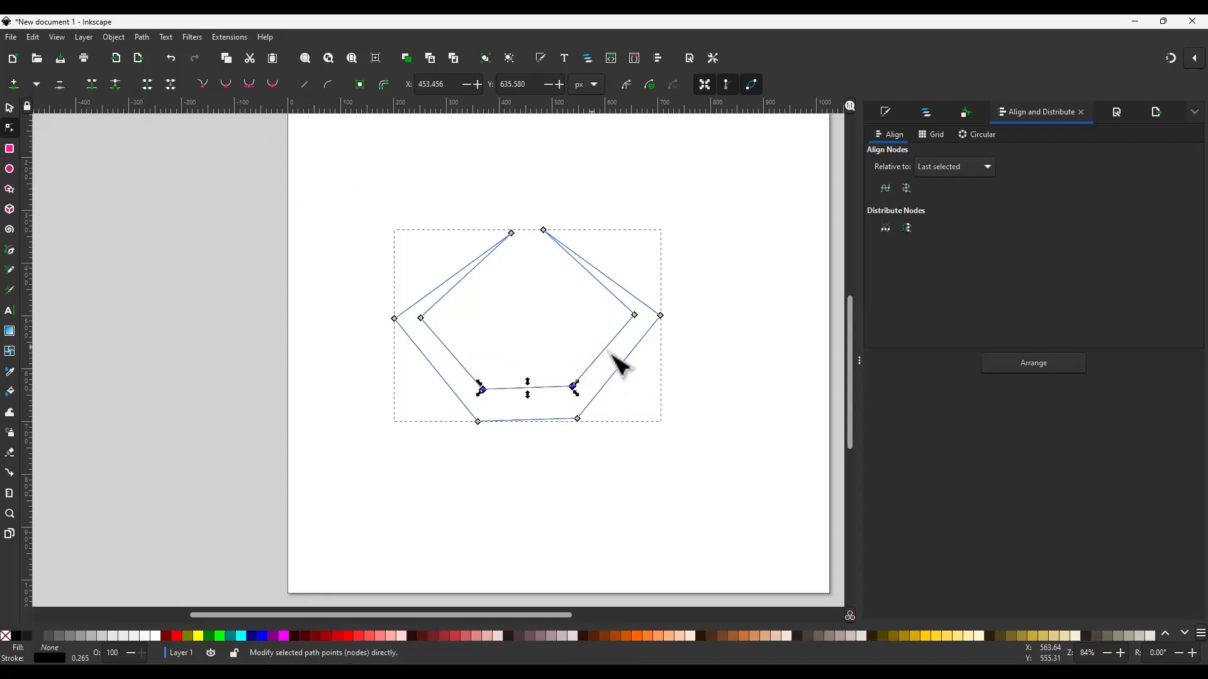
# Step: Undo the segment edits and the union to restore the two separate open paths
pyautogui.click(686, 377)
pyautogui.hotkey('ctrl', 'z')
pyautogui.hotkey('ctrl', 'z')
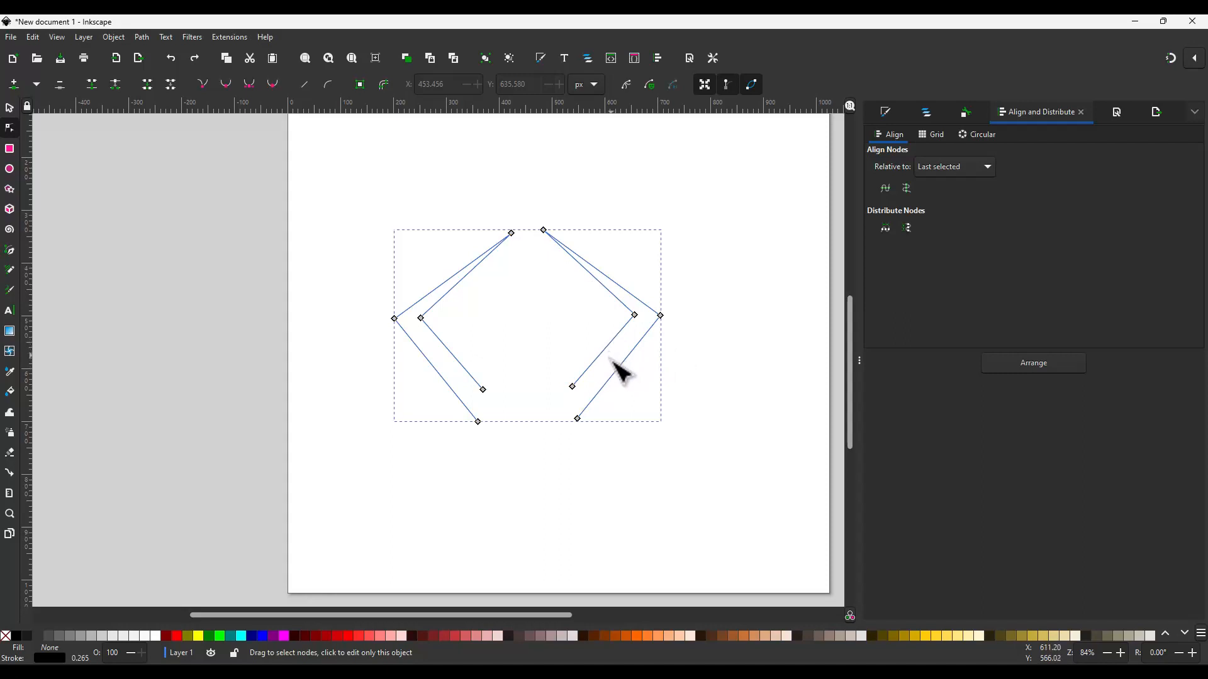
pyautogui.hotkey('ctrl', 'shift', 'z')
pyautogui.hotkey('ctrl', 'shift', 'z')
pyautogui.click(655, 352)
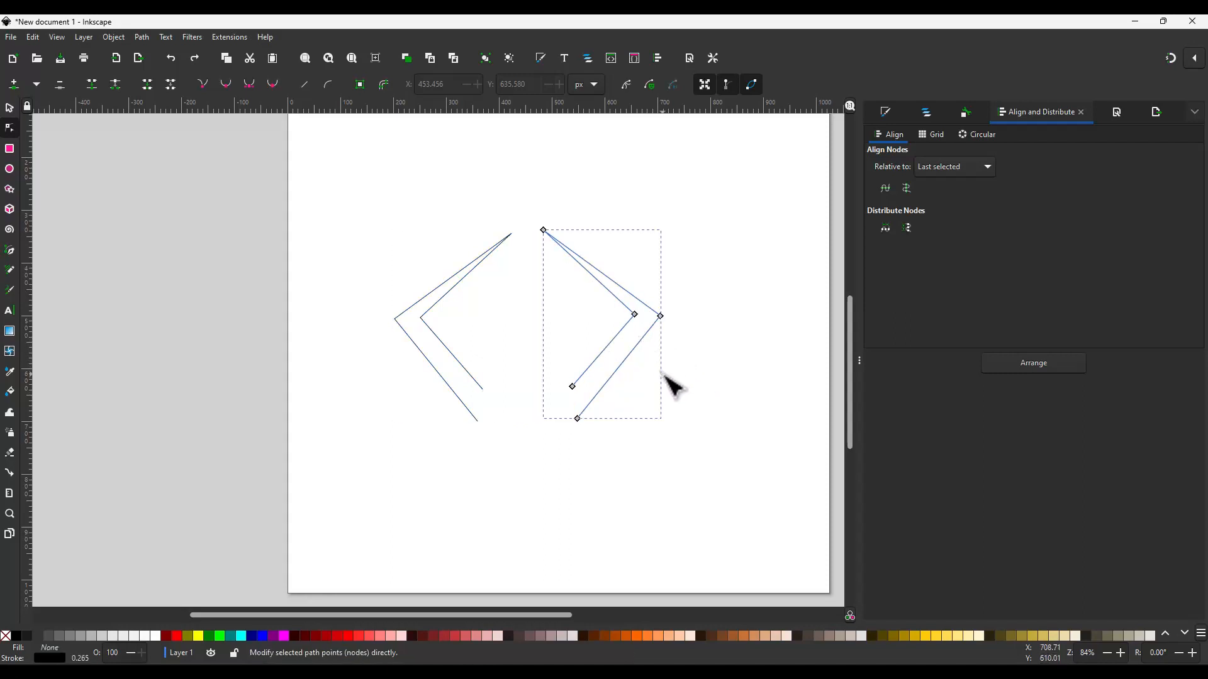
# Step: Reverse the direction of the right chevron path and unite it with the left one
pyautogui.press('s')
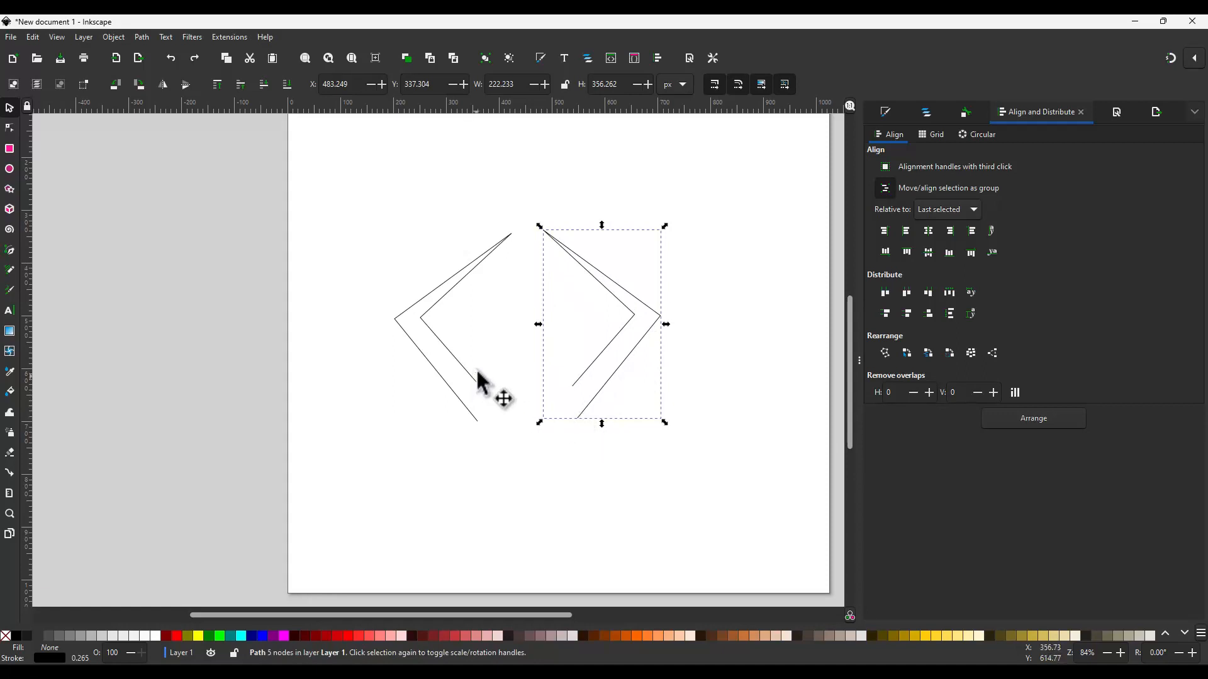
pyautogui.click(144, 37)
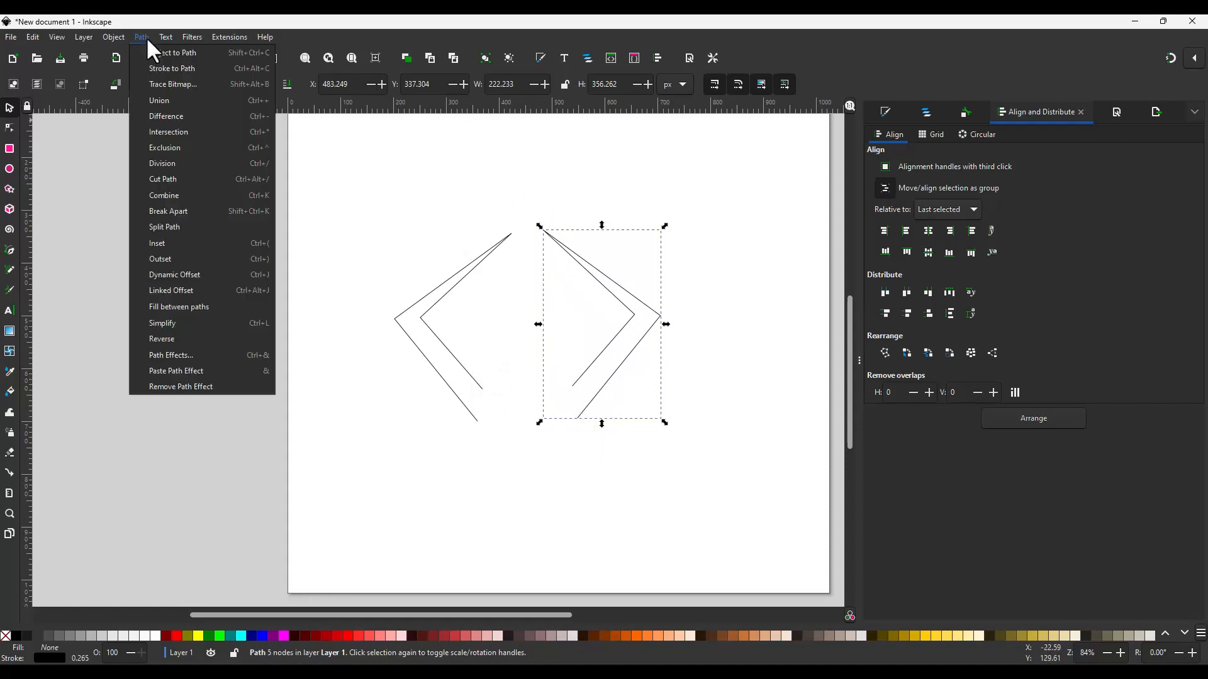
pyautogui.click(175, 339)
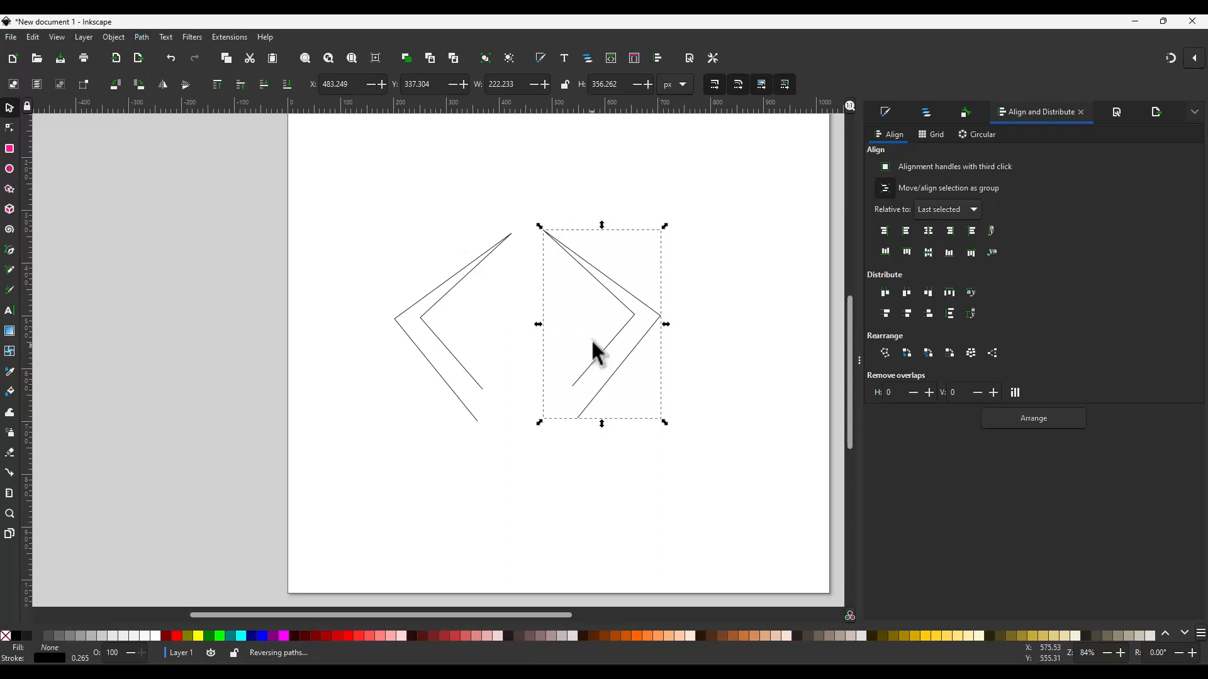
pyautogui.keyDown('shift'); pyautogui.click(454, 350); pyautogui.keyUp('shift')
pyautogui.hotkey('ctrl', '+')
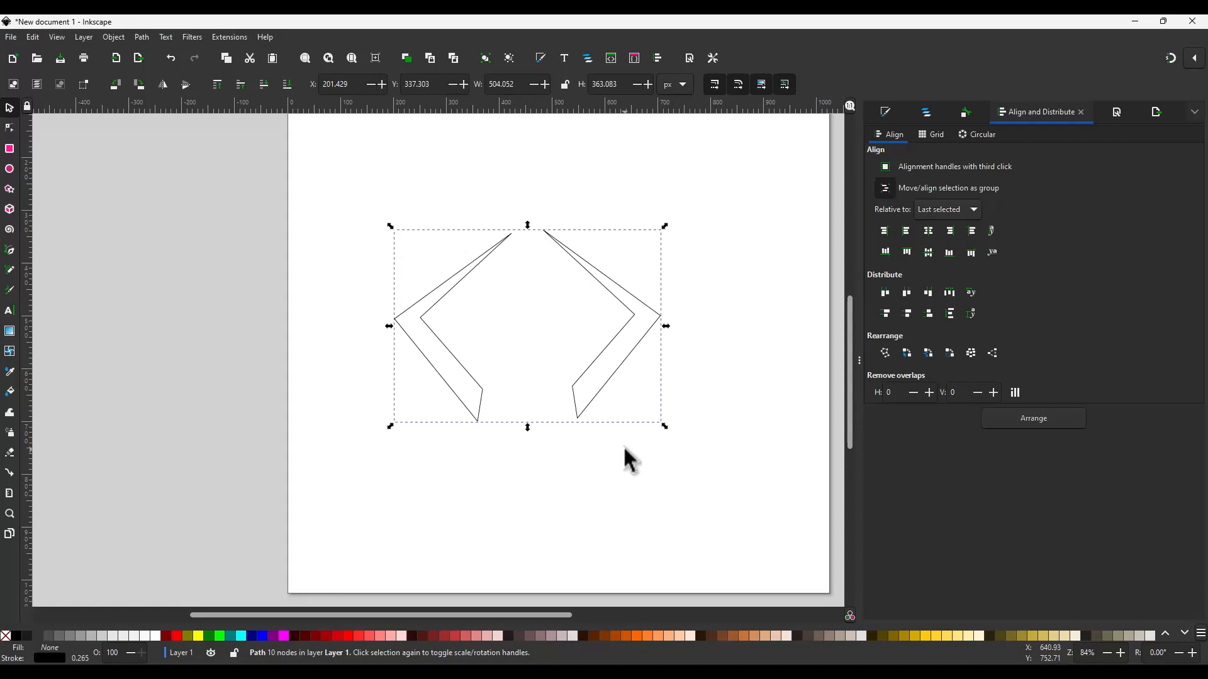
# Step: Remove the short segments closing the united shape's lower ends, and connect the outer pair and inner pair of end nodes with segments
pyautogui.press('n')
pyautogui.moveTo(599, 464); pyautogui.dragTo(442, 350)
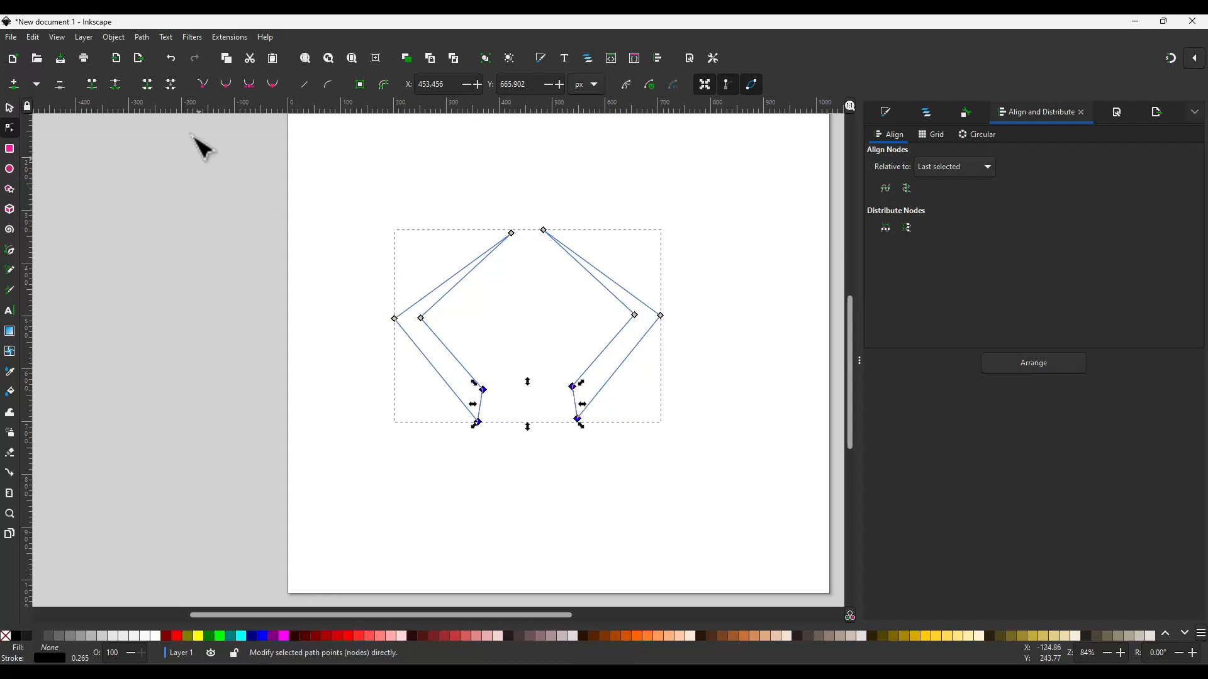
pyautogui.moveTo(610, 454); pyautogui.dragTo(445, 416)
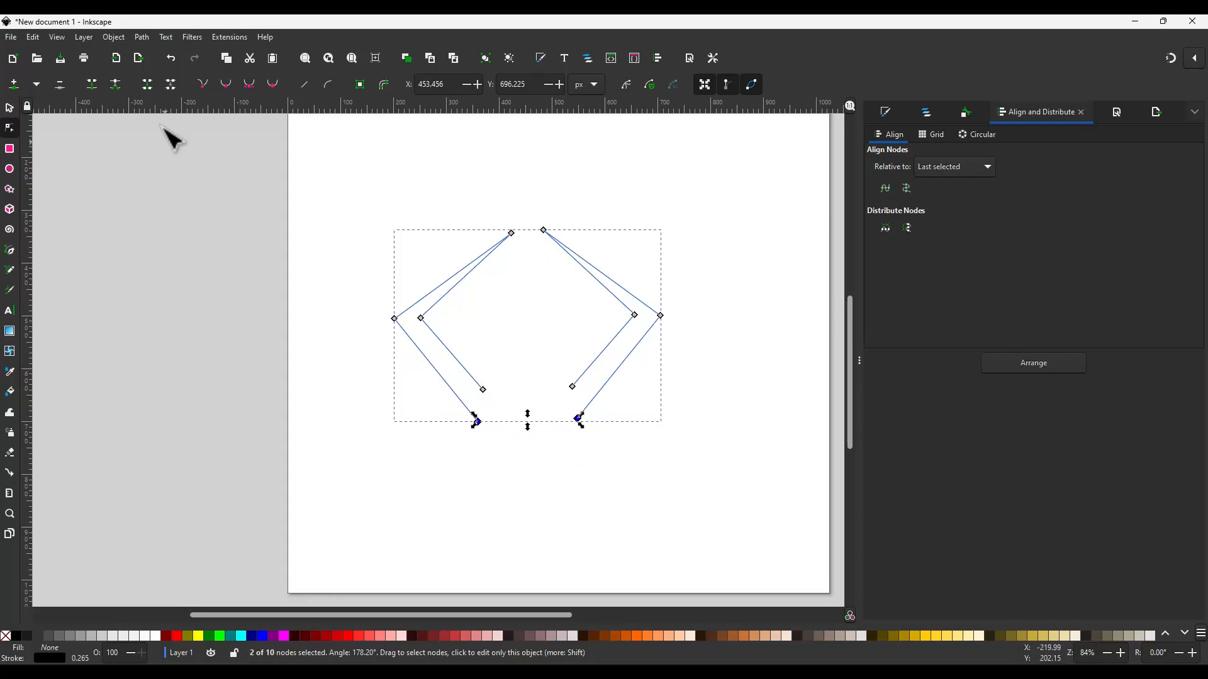
pyautogui.click(151, 84)
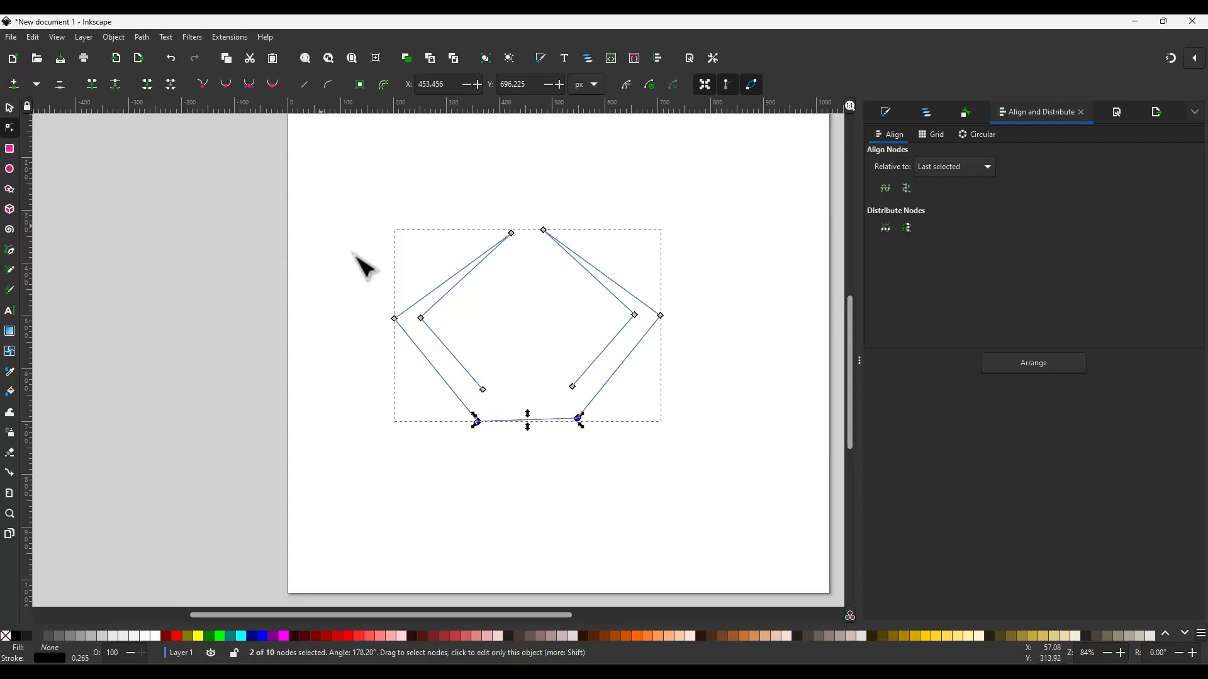
pyautogui.moveTo(580, 402); pyautogui.dragTo(452, 363)
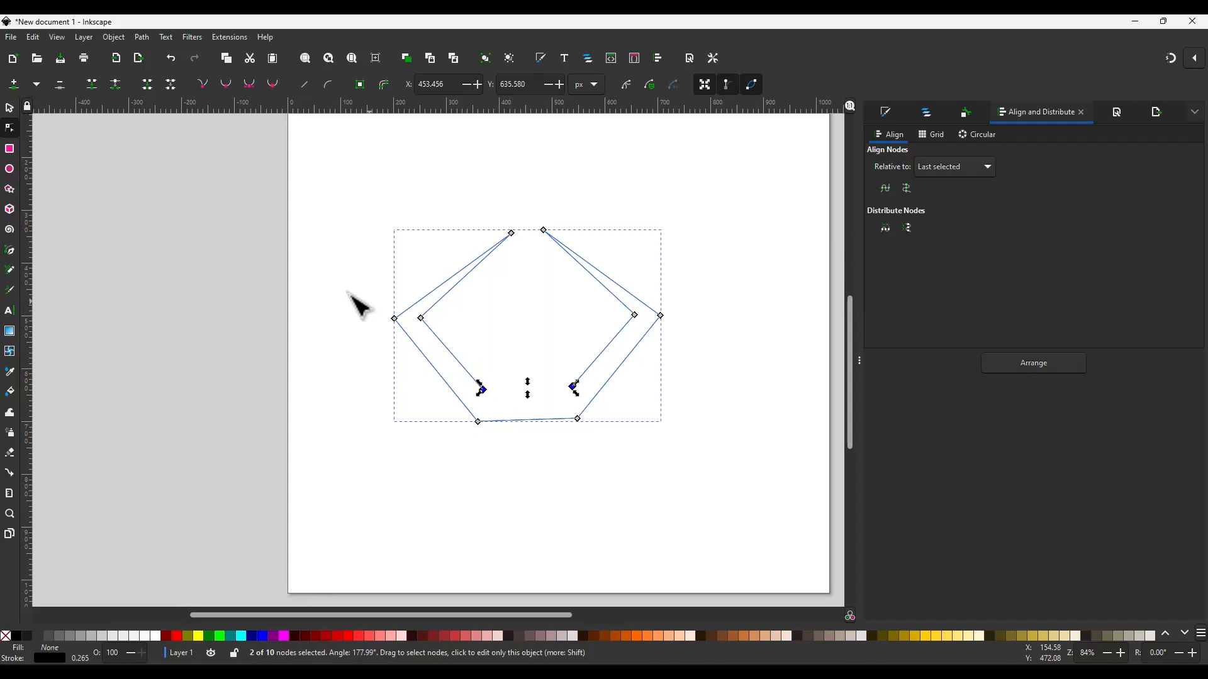
pyautogui.click(147, 84)
# Step: Try to connect the two top nodes of the shape with a segment
pyautogui.moveTo(579, 263); pyautogui.dragTo(532, 234)
pyautogui.hotkey('ctrl', 'z')
pyautogui.moveTo(497, 195); pyautogui.dragTo(554, 249)
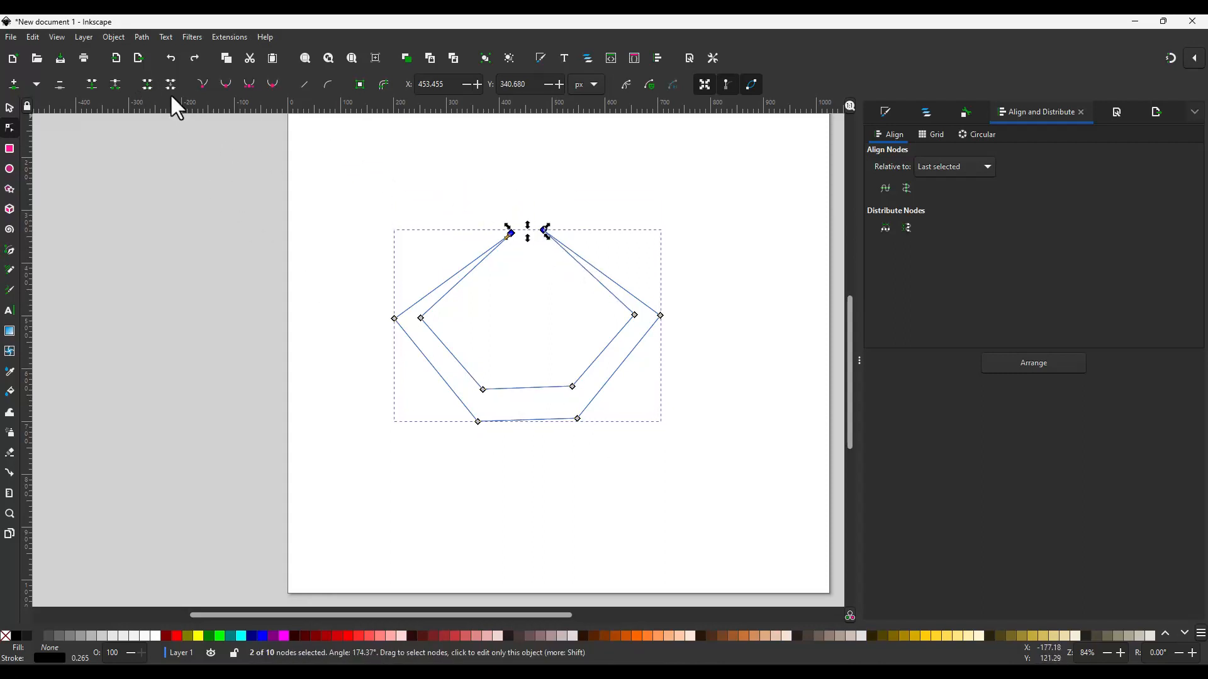
pyautogui.click(147, 82)
pyautogui.click(552, 205)
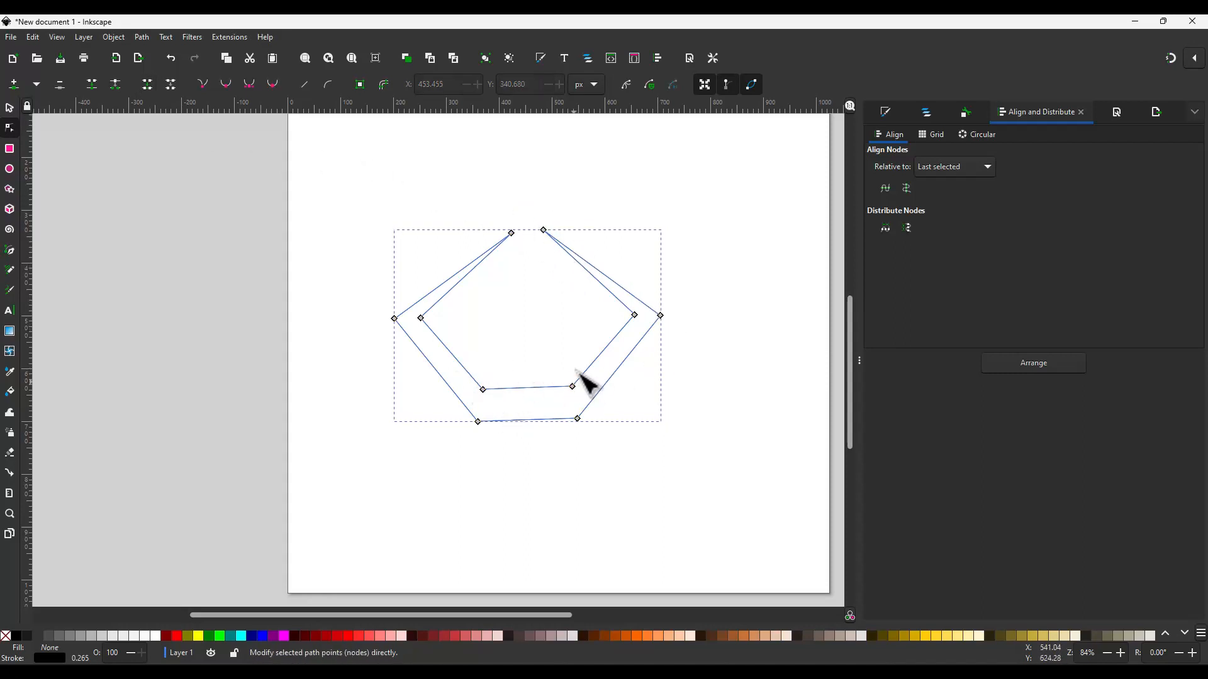
# Step: Align the two outer lower nodes on both axes, relative to the last selected, and join the coinciding nodes into one
pyautogui.moveTo(604, 459); pyautogui.dragTo(444, 394)
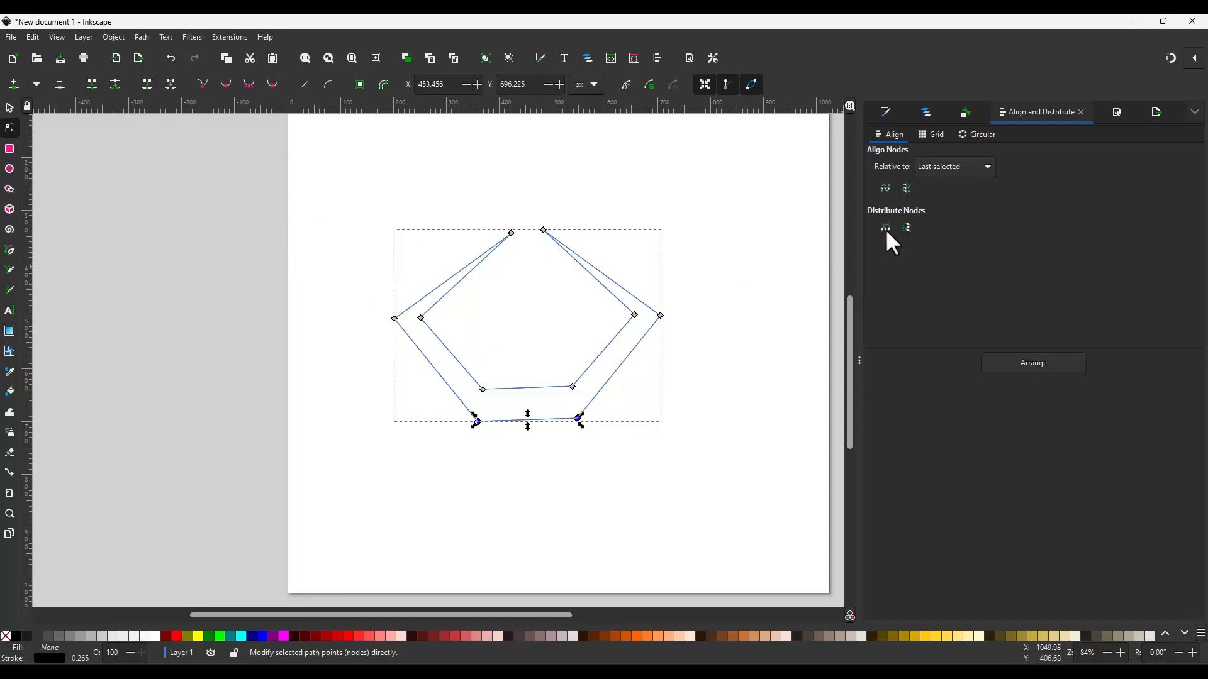
pyautogui.click(883, 189)
pyautogui.moveTo(607, 465); pyautogui.dragTo(440, 391)
pyautogui.click(906, 189)
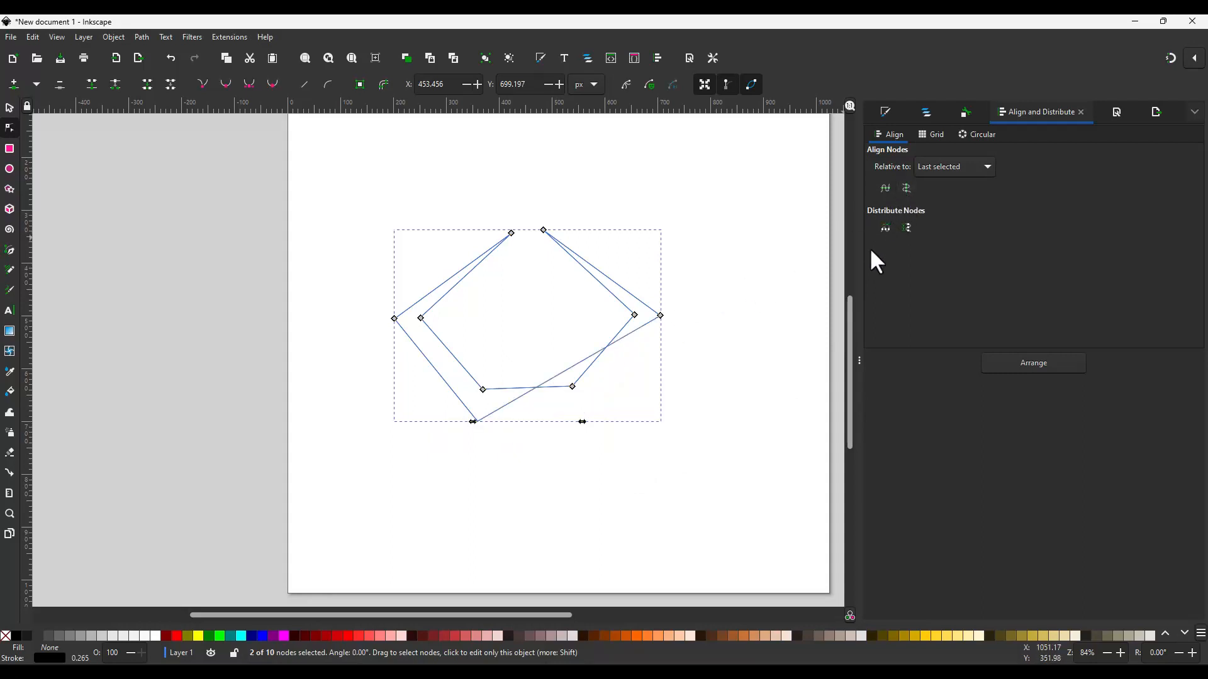
pyautogui.hotkey('ctrl', 'z')
pyautogui.moveTo(621, 458); pyautogui.dragTo(447, 396)
pyautogui.click(904, 188)
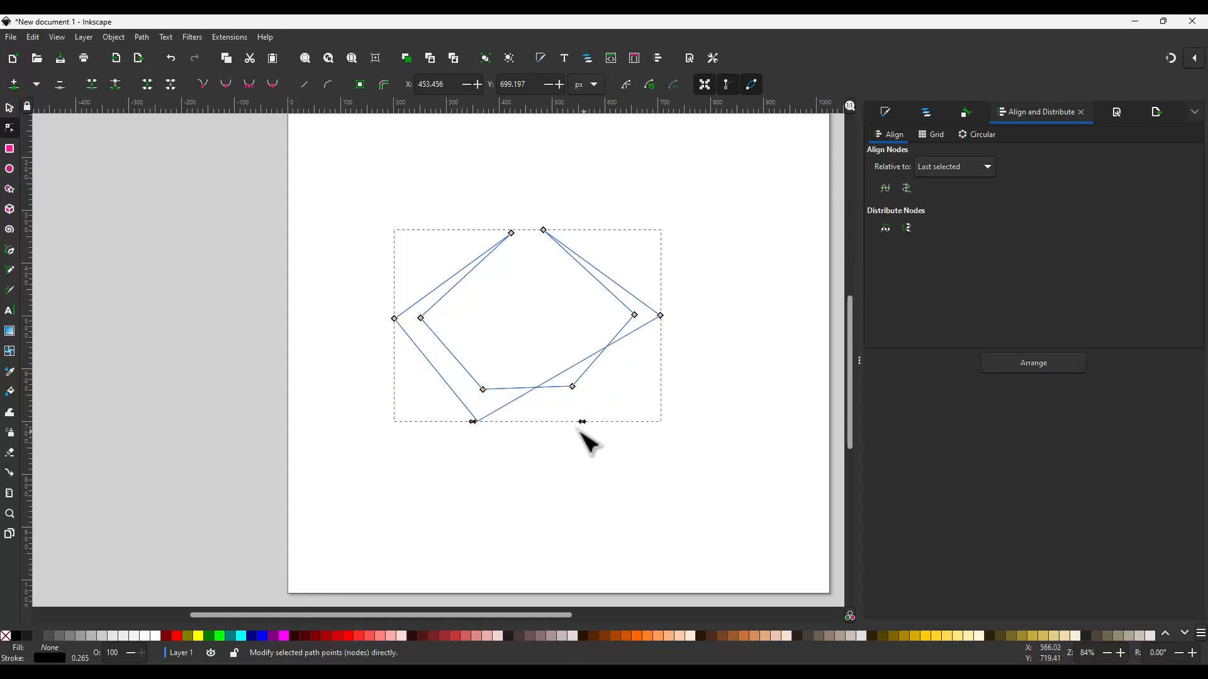
pyautogui.moveTo(452, 408); pyautogui.dragTo(440, 399)
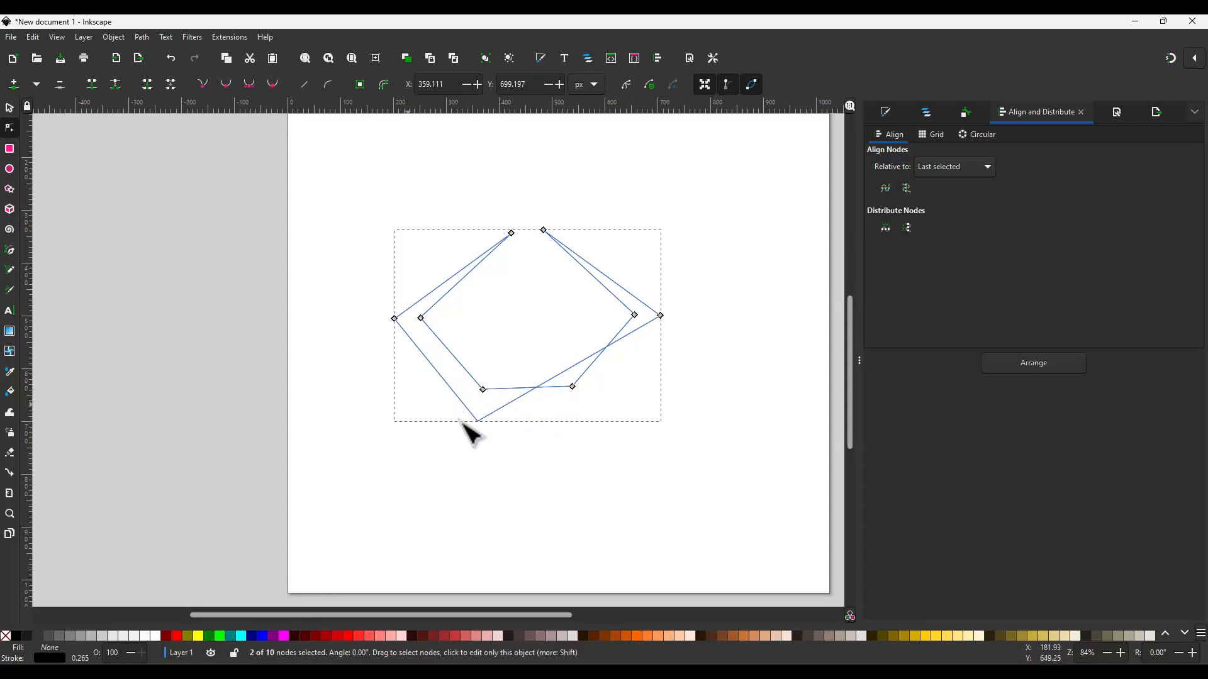
pyautogui.click(91, 83)
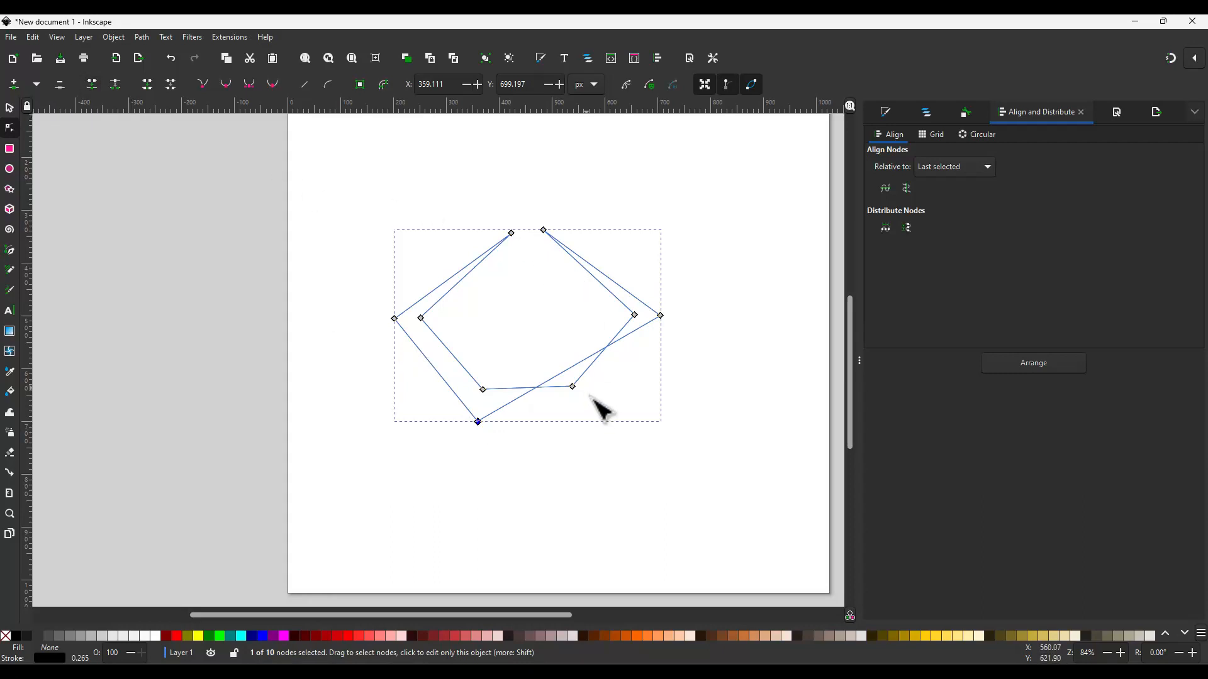
# Step: Align the two inner lower nodes on both axes relative to the last selected, and join the coinciding nodes into one
pyautogui.moveTo(595, 404); pyautogui.dragTo(461, 361)
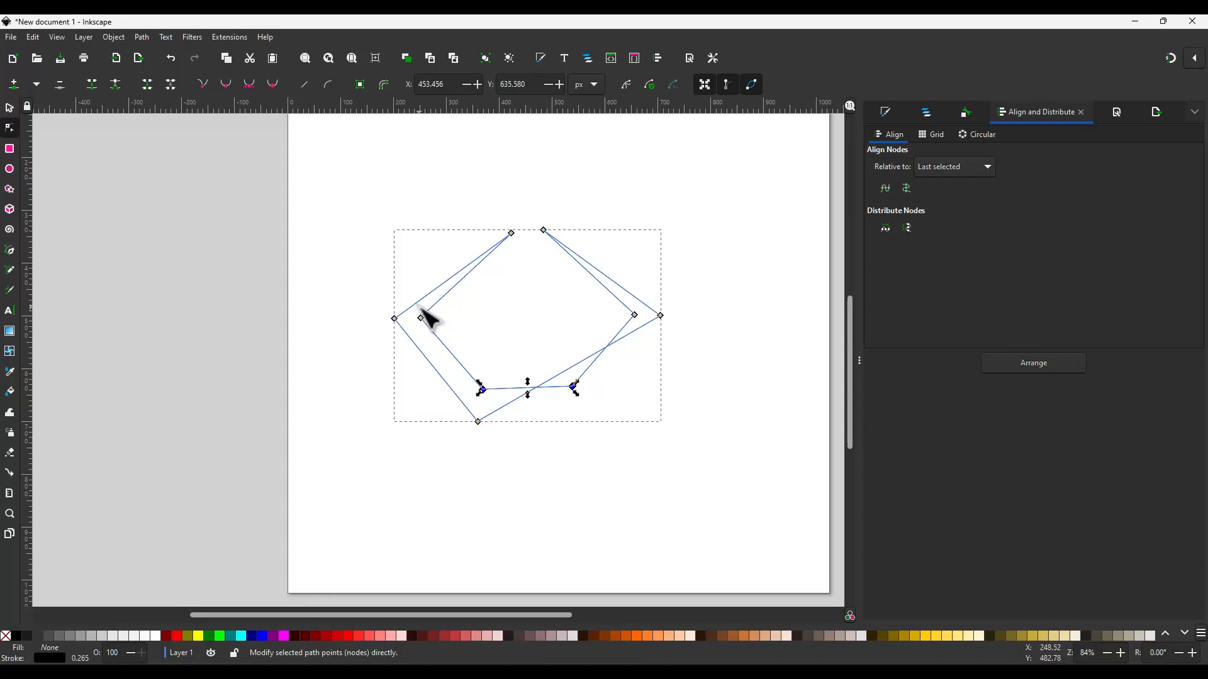
pyautogui.click(886, 187)
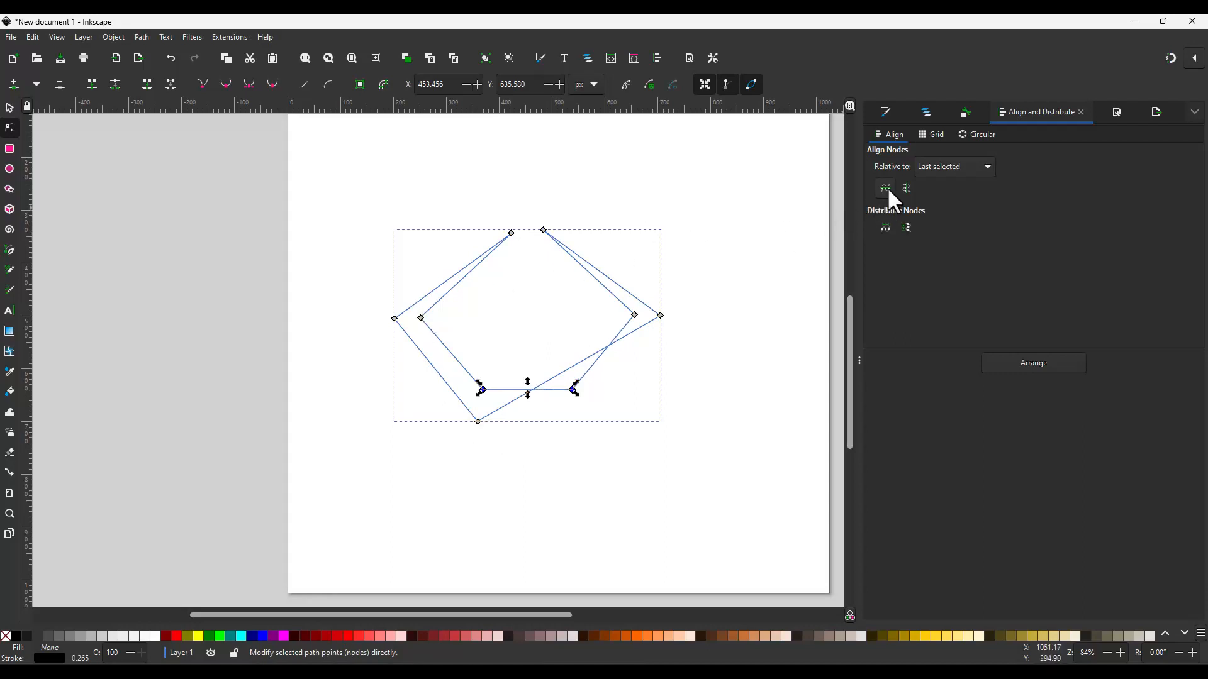
pyautogui.click(564, 478)
pyautogui.moveTo(489, 402); pyautogui.dragTo(466, 375)
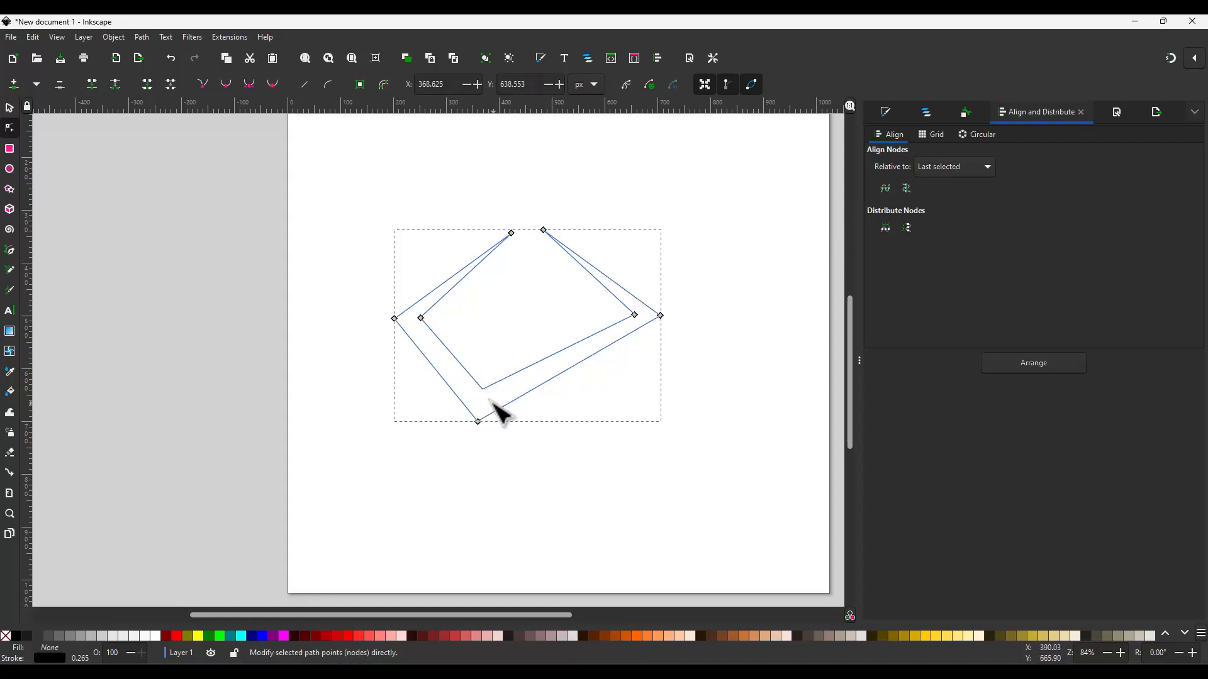
pyautogui.scroll(6, 493, 405)
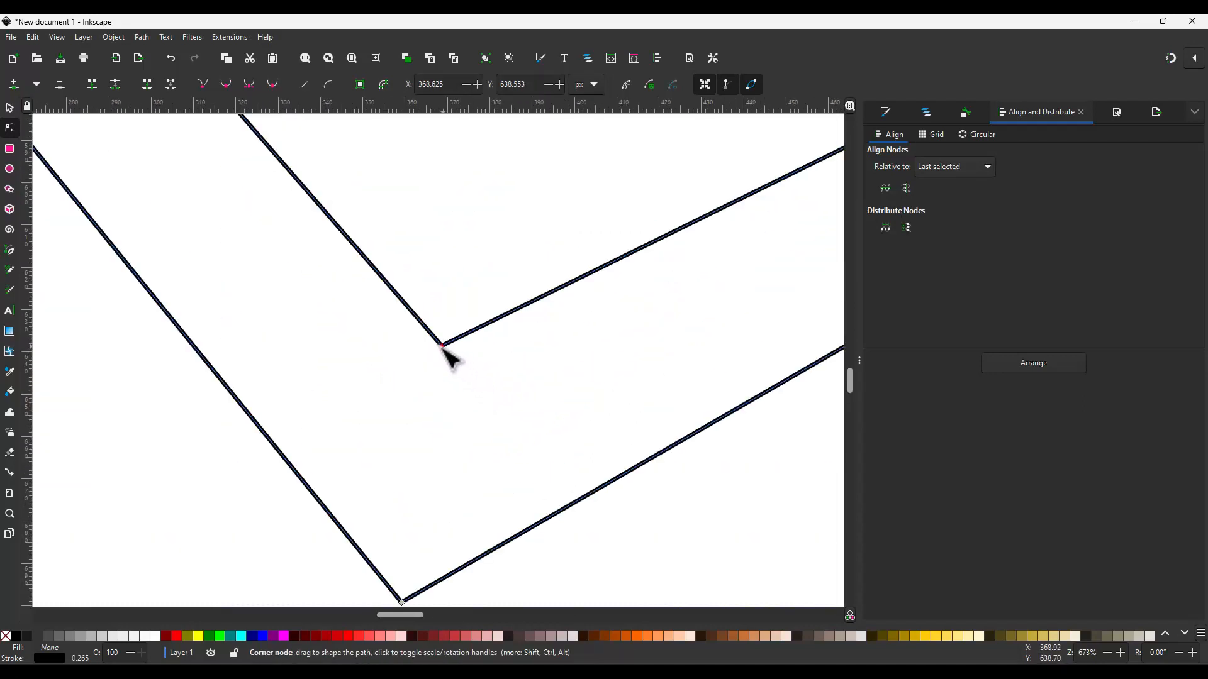
pyautogui.scroll(-4, 485, 386)
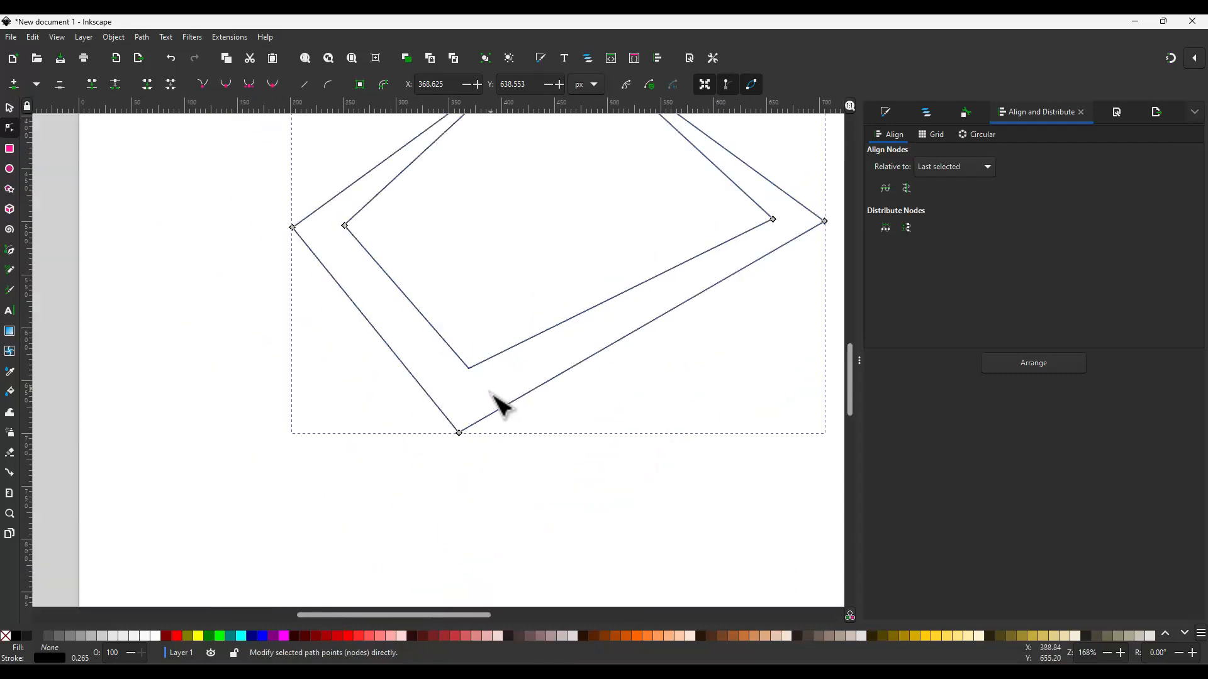
pyautogui.moveTo(482, 383); pyautogui.dragTo(396, 289)
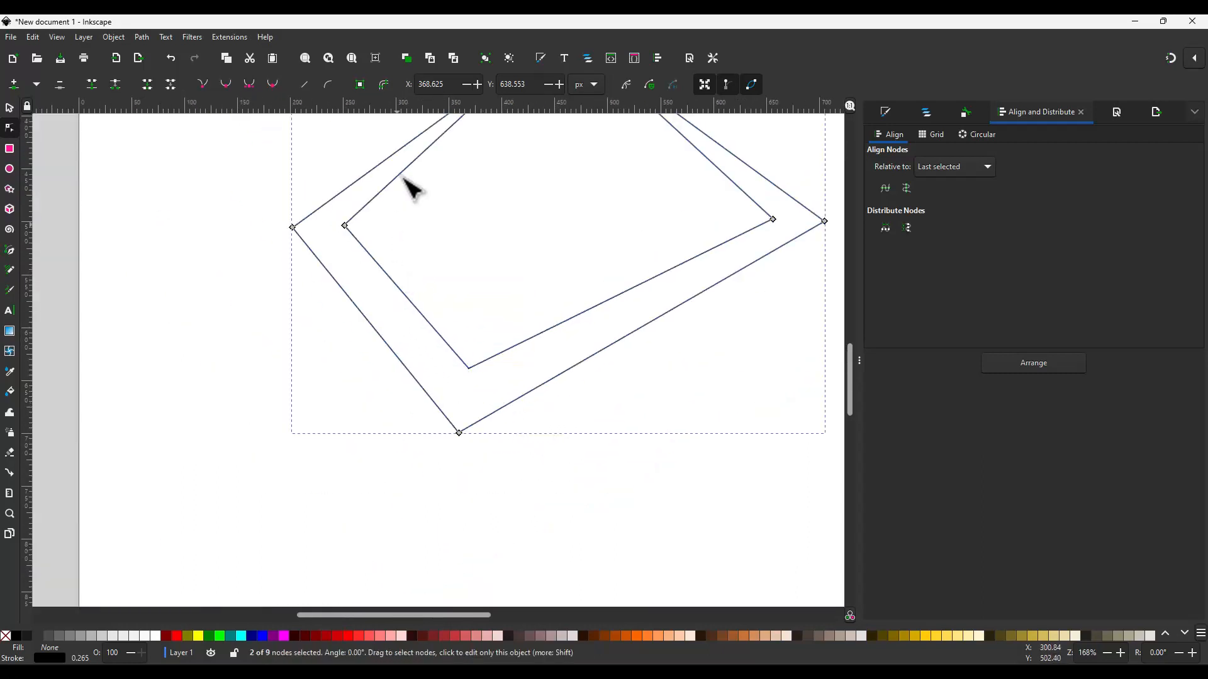
pyautogui.click(90, 86)
# Step: Select the two joined lower corner nodes and move them sideways toward the middle of the shape
pyautogui.scroll(-2, 490, 326)
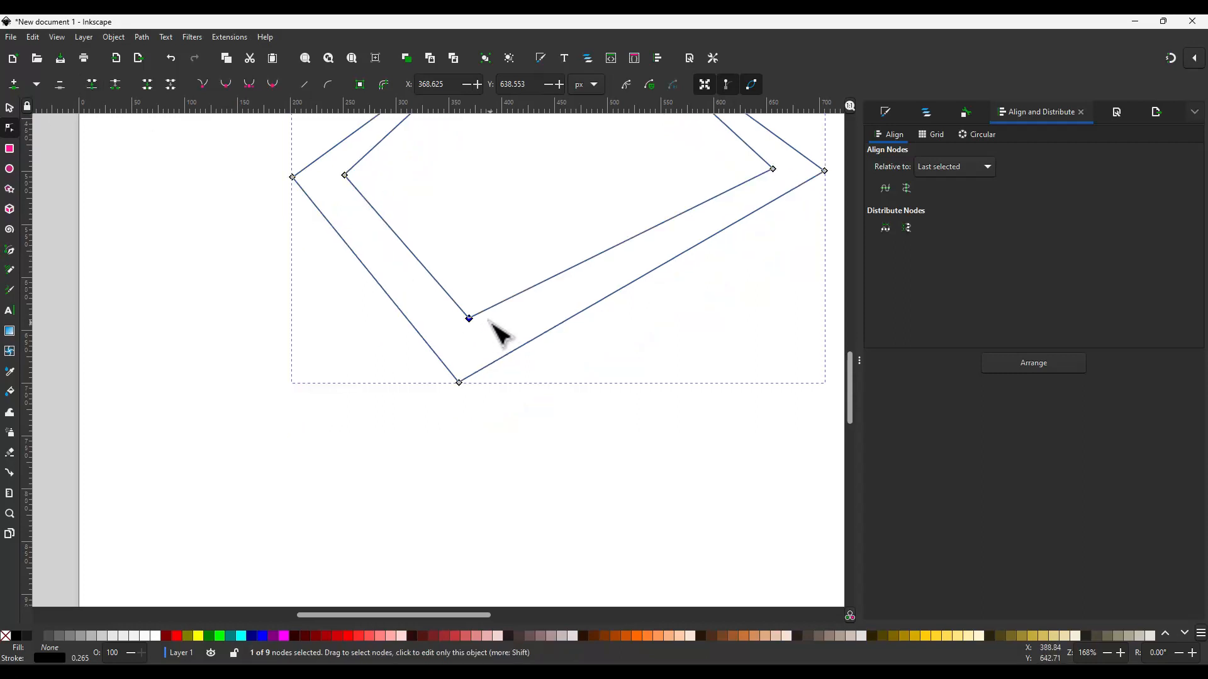
pyautogui.scroll(-2, 508, 337)
pyautogui.scroll(-1, 509, 336)
pyautogui.moveTo(519, 406); pyautogui.dragTo(463, 302)
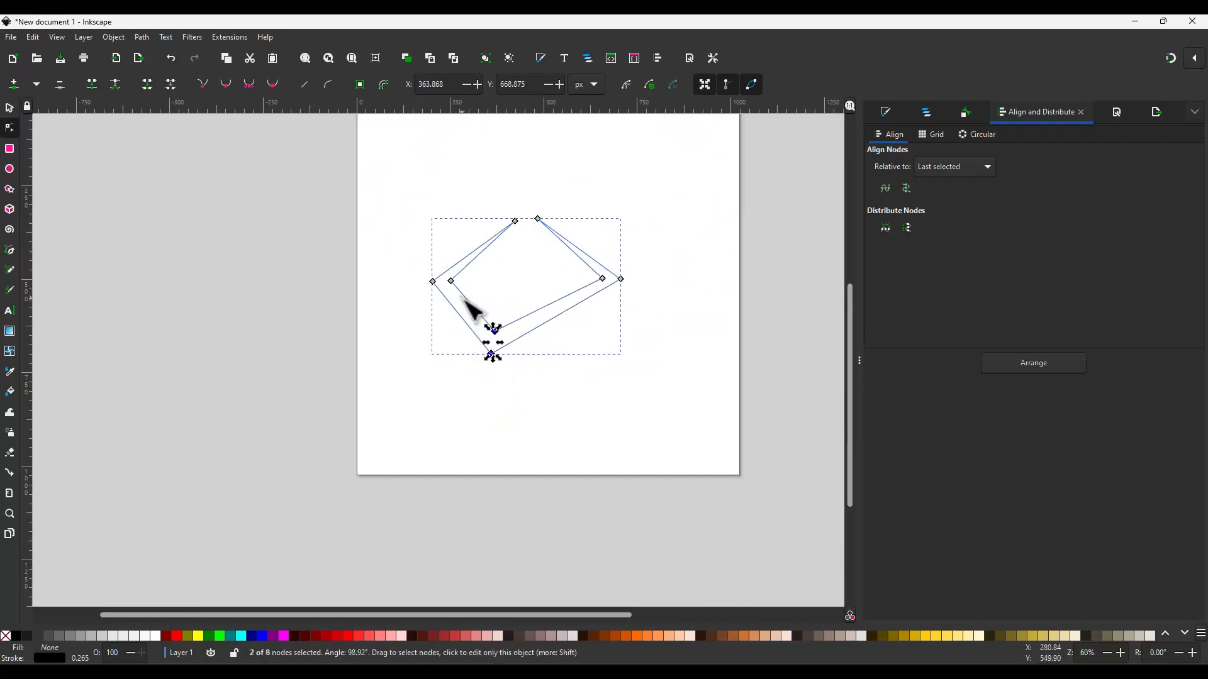
pyautogui.moveTo(491, 357); pyautogui.dragTo(536, 360)
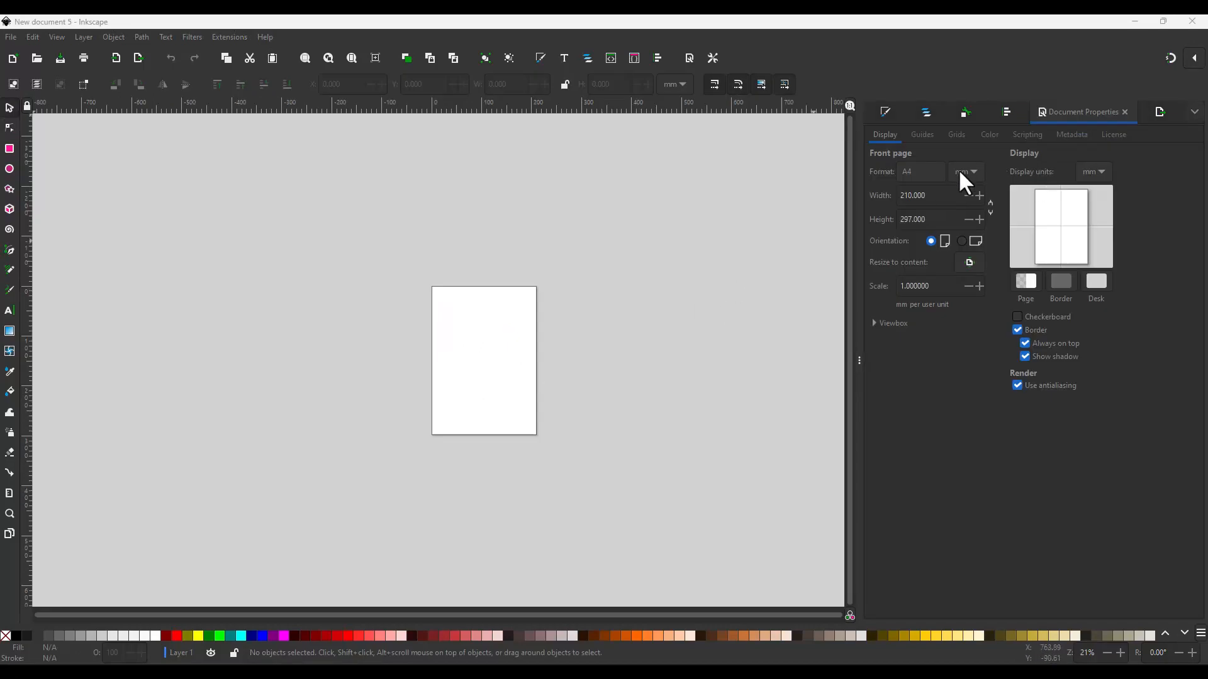
# Step: Set the new document's page format units and display units to px
pyautogui.click(962, 171)
pyautogui.click(964, 168)
pyautogui.click(965, 175)
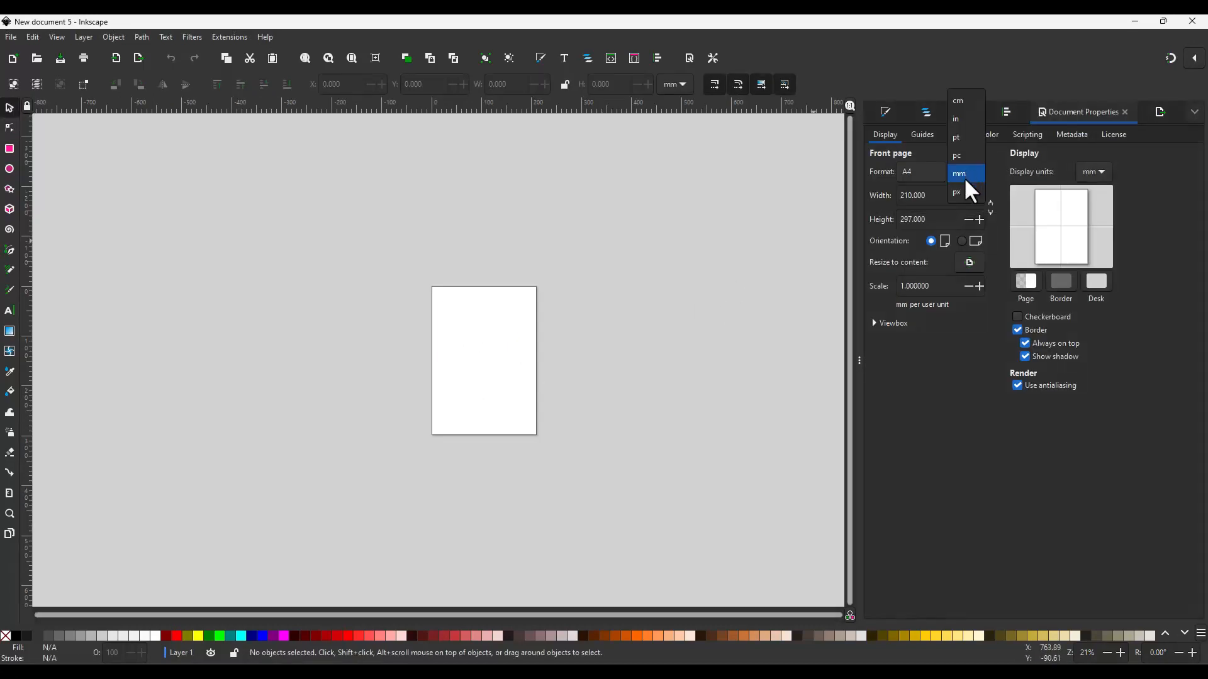
pyautogui.click(960, 192)
pyautogui.click(1101, 171)
pyautogui.click(1091, 193)
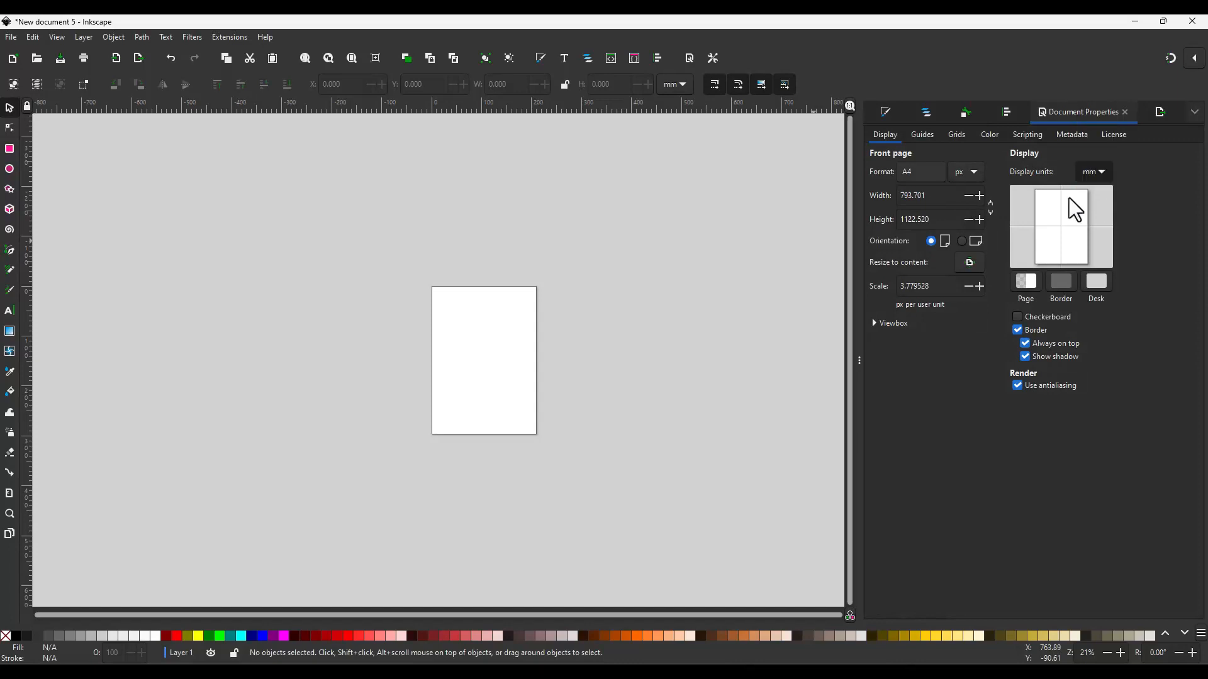
# Step: Set the page width and height to 1024 px each
pyautogui.moveTo(945, 199); pyautogui.dragTo(861, 204)
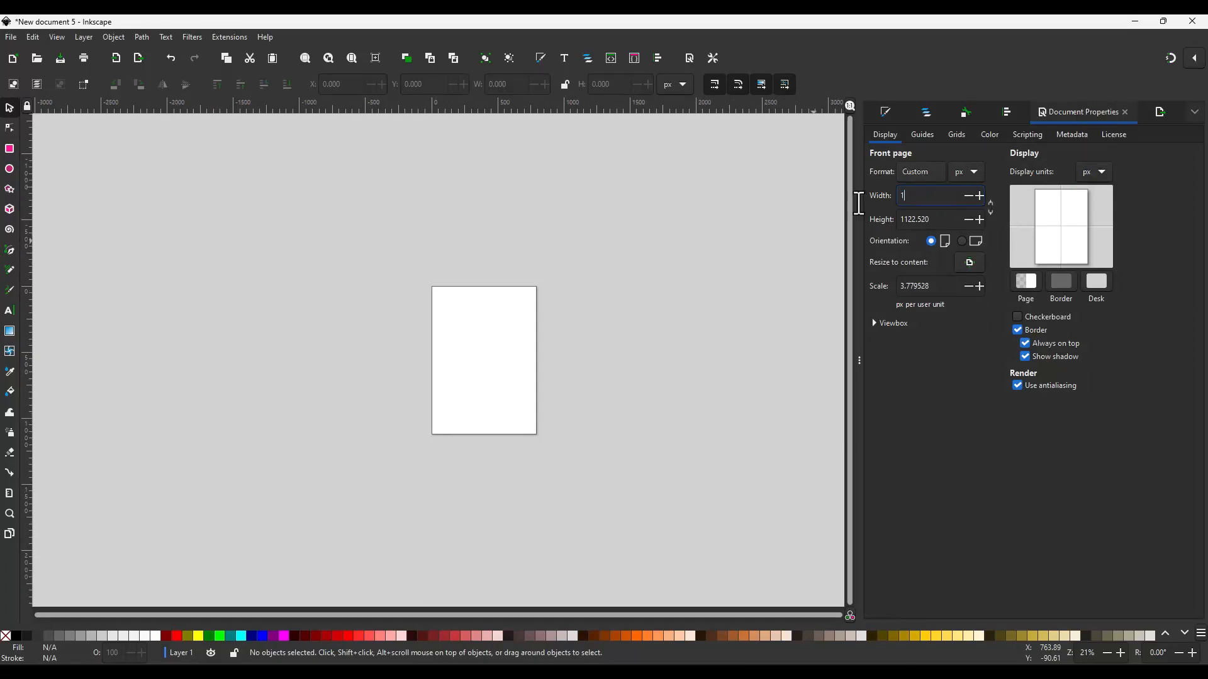
pyautogui.press('Tab')
pyautogui.write('1024')
pyautogui.press('Tab')
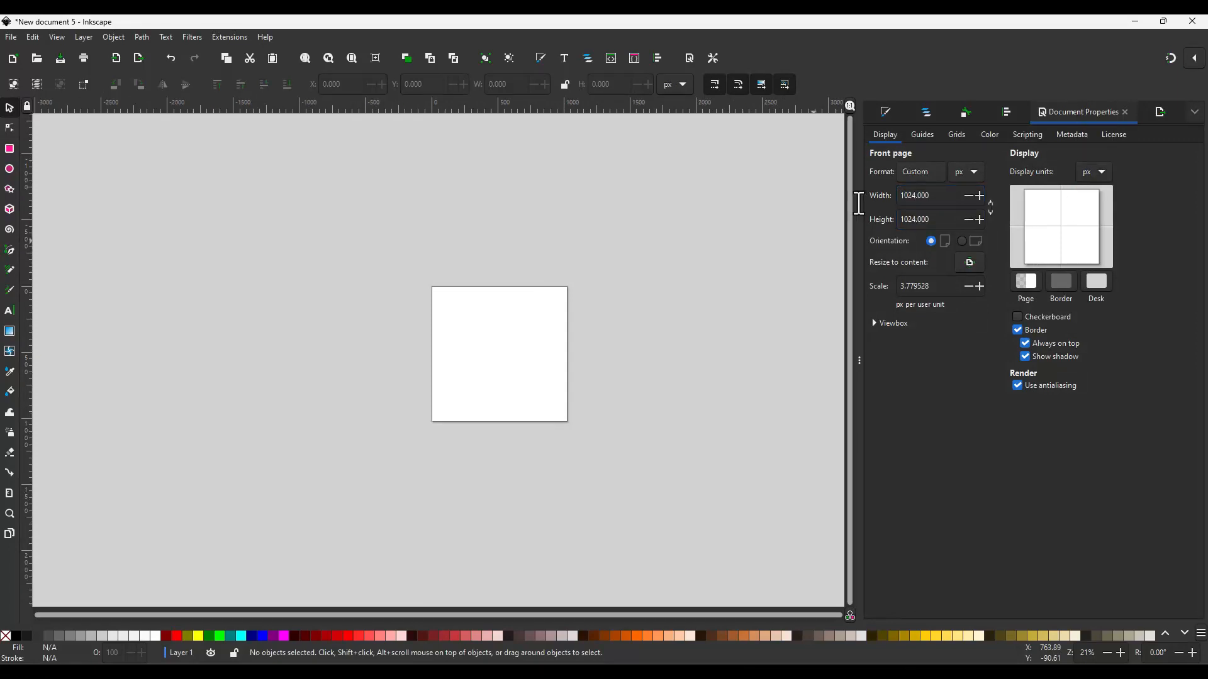
# Step: Draw a tall ellipse about 158 px wide and 382 px high near the page centre, and convert it to a path
pyautogui.scroll(3, 543, 374)
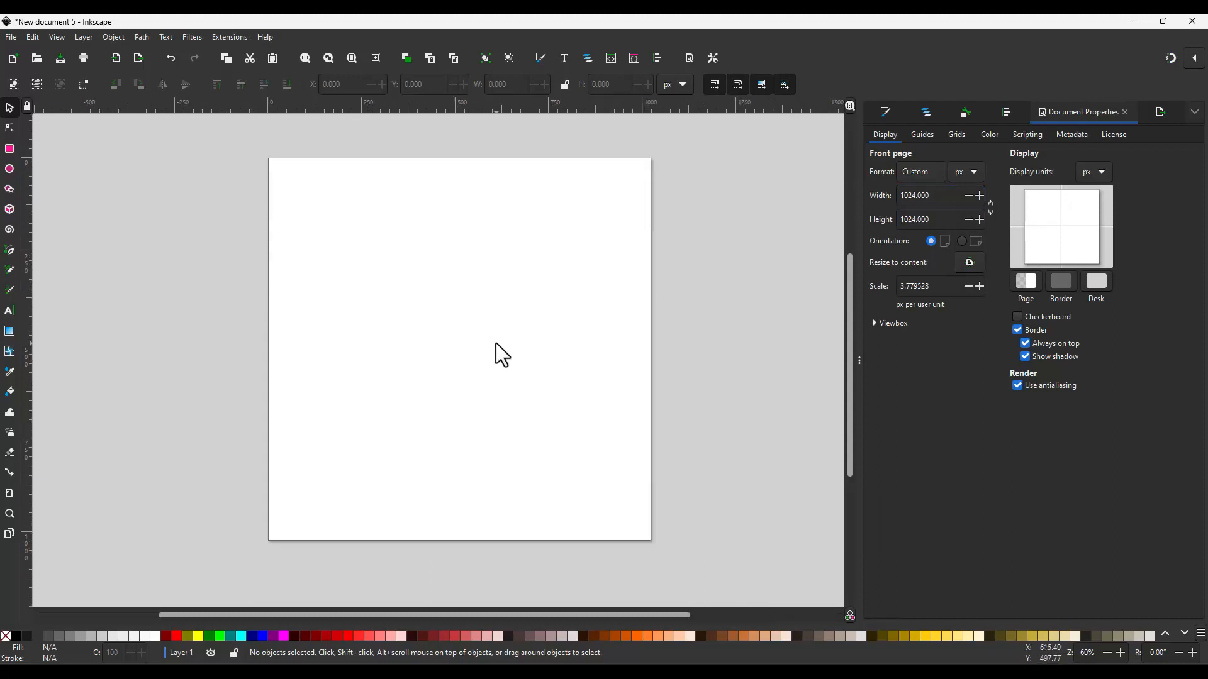
pyautogui.press('e')
pyautogui.moveTo(427, 261); pyautogui.dragTo(486, 405)
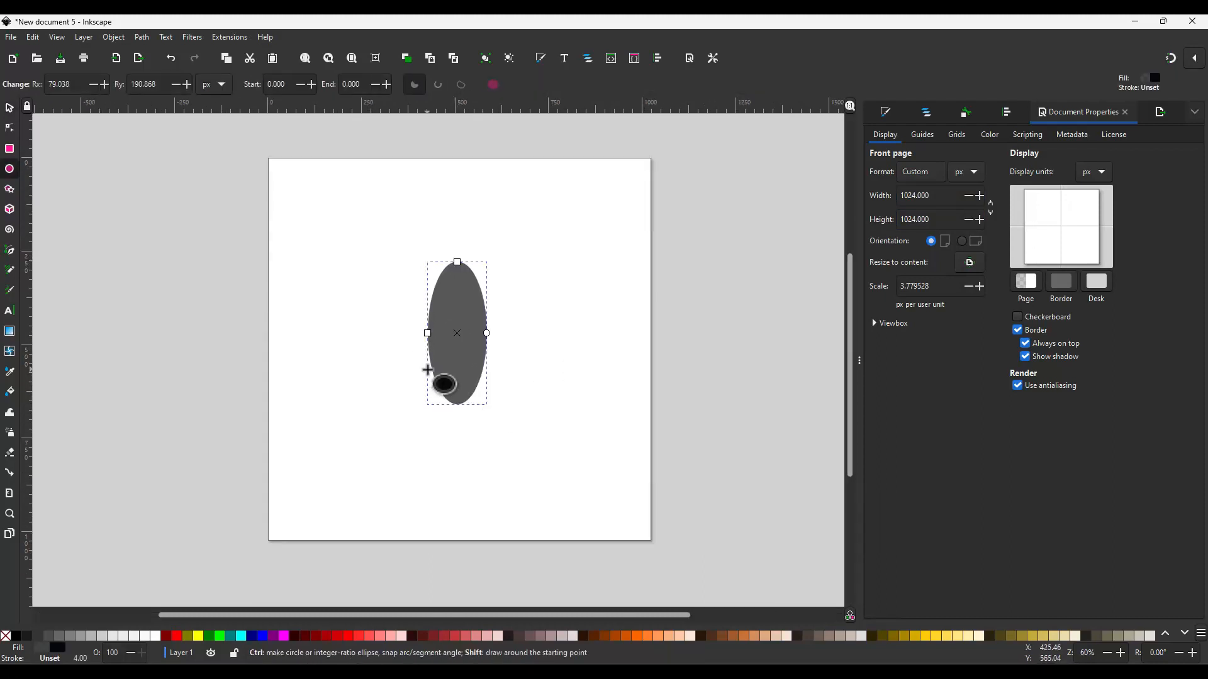
pyautogui.press('s')
pyautogui.press('n')
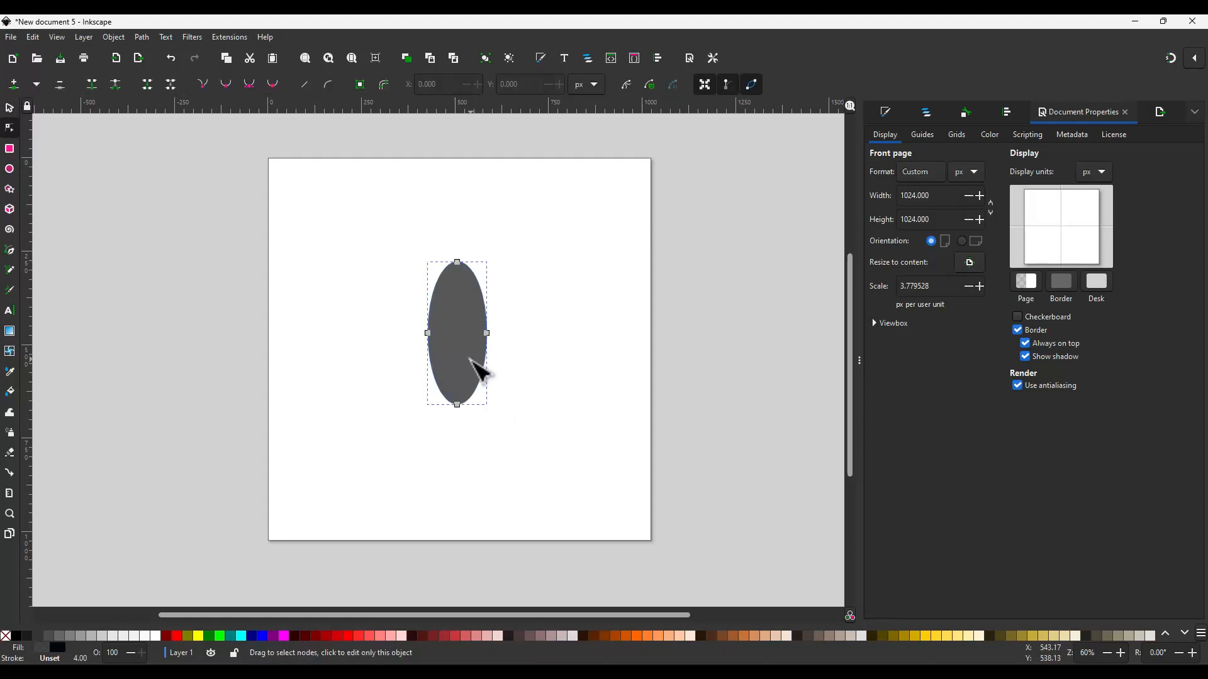
# Step: Skew the oval by moving its top and left nodes about 20 px left and its bottom and right nodes about 12 px right
pyautogui.moveTo(473, 364); pyautogui.dragTo(394, 245)
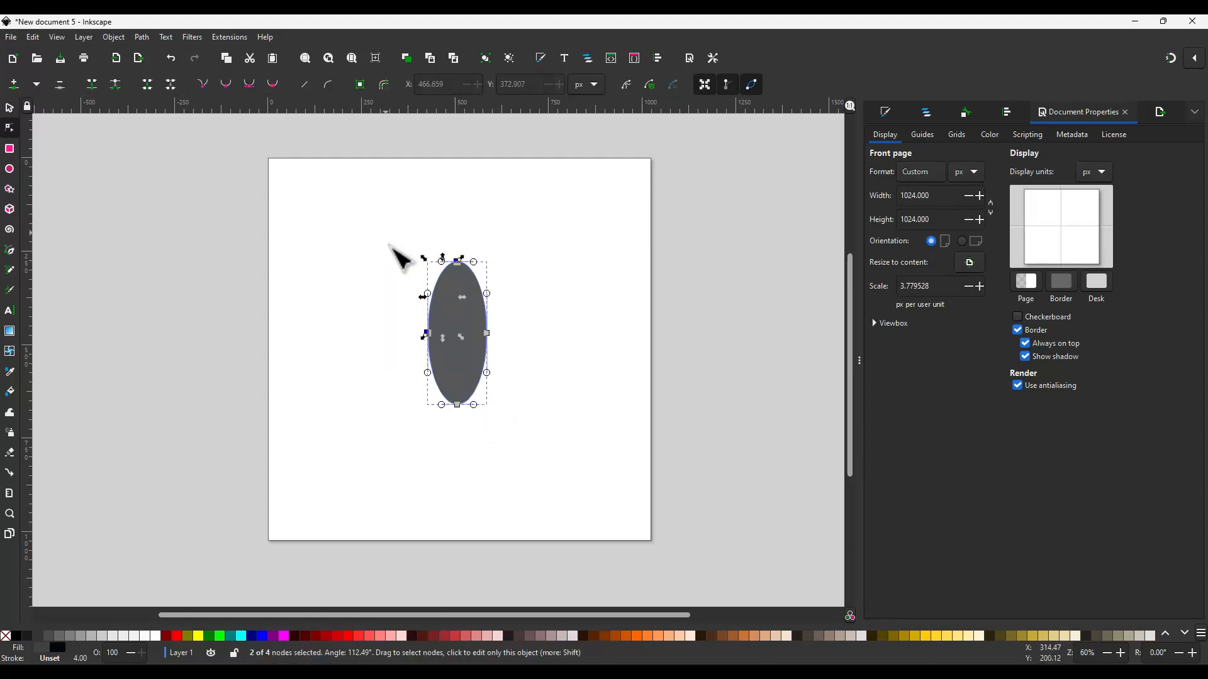
pyautogui.moveTo(428, 333); pyautogui.dragTo(421, 334)
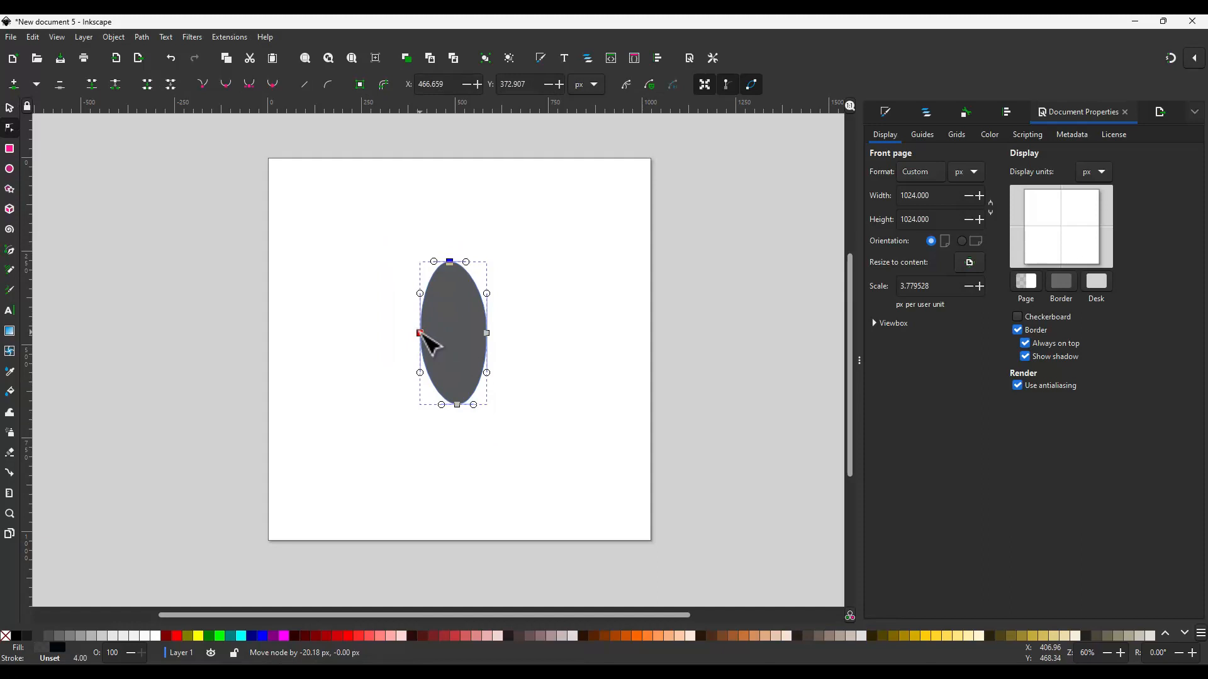
pyautogui.moveTo(507, 445); pyautogui.dragTo(441, 305)
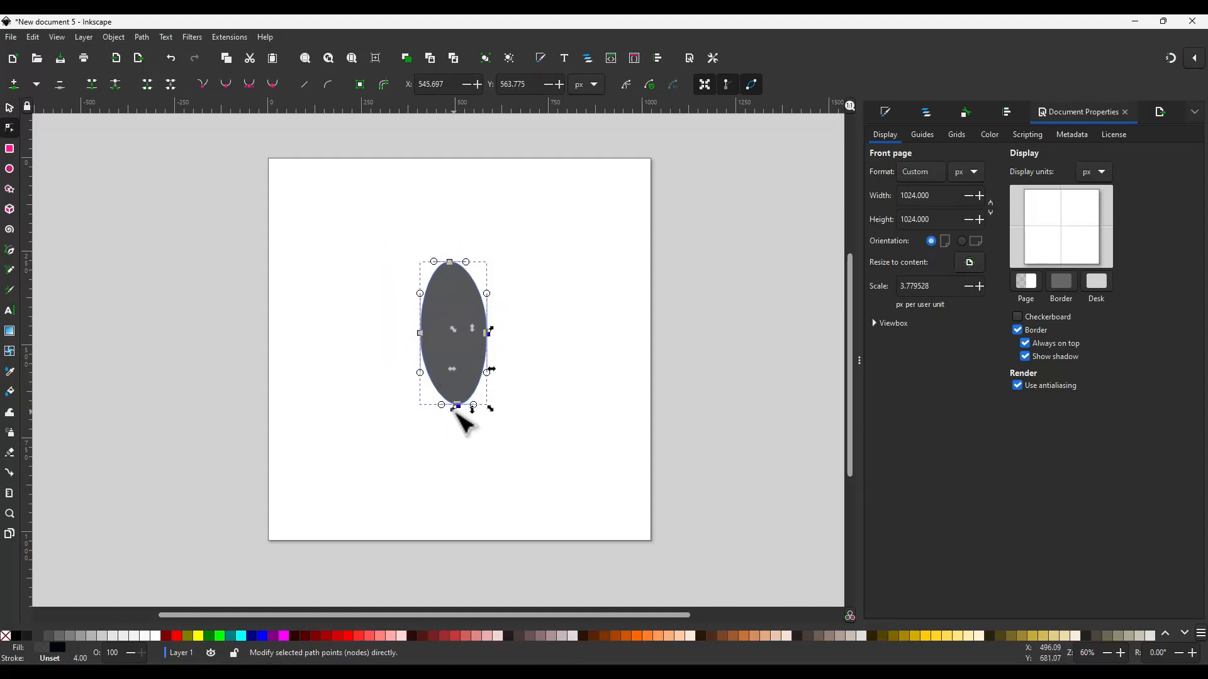
pyautogui.moveTo(457, 407); pyautogui.dragTo(462, 409)
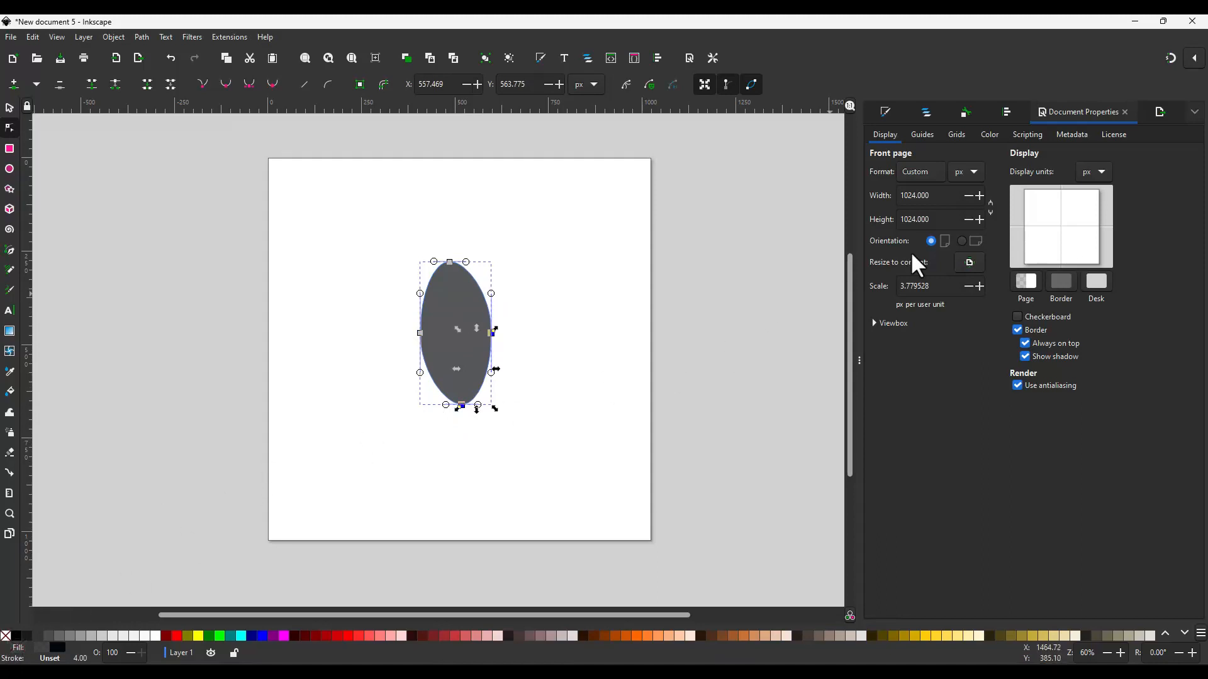
# Step: Give the oval a light teal flat fill with HSV values 180, 42 and 66
pyautogui.click(892, 124)
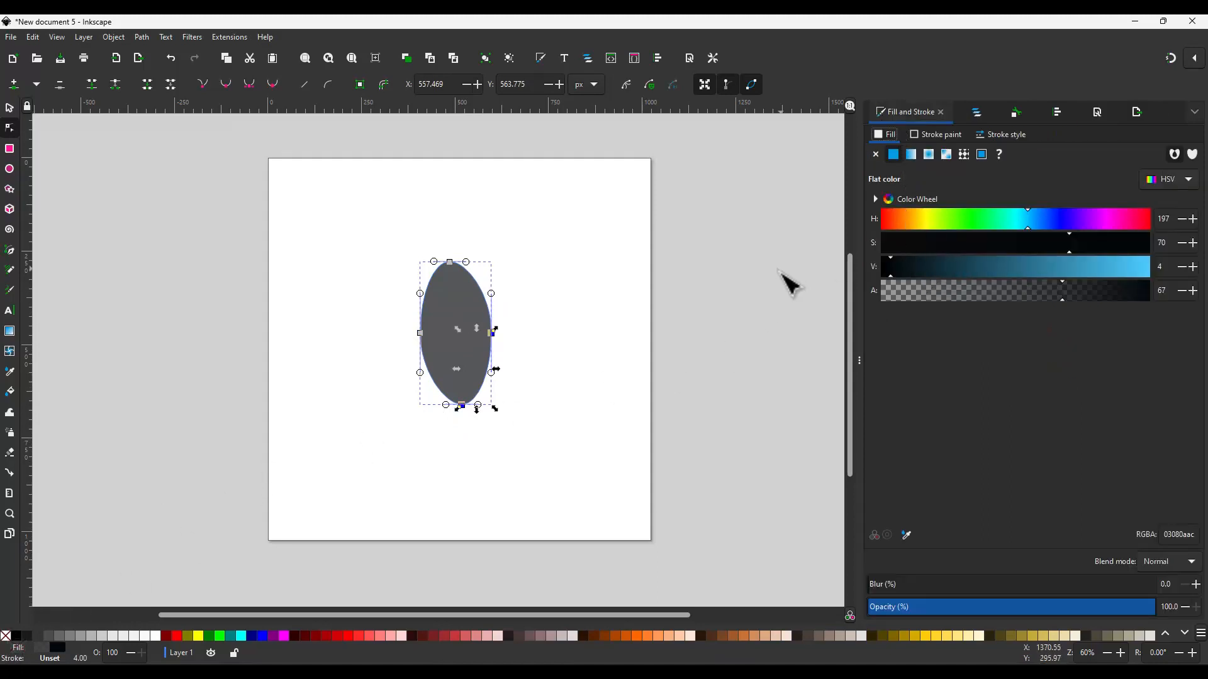
pyautogui.press('s')
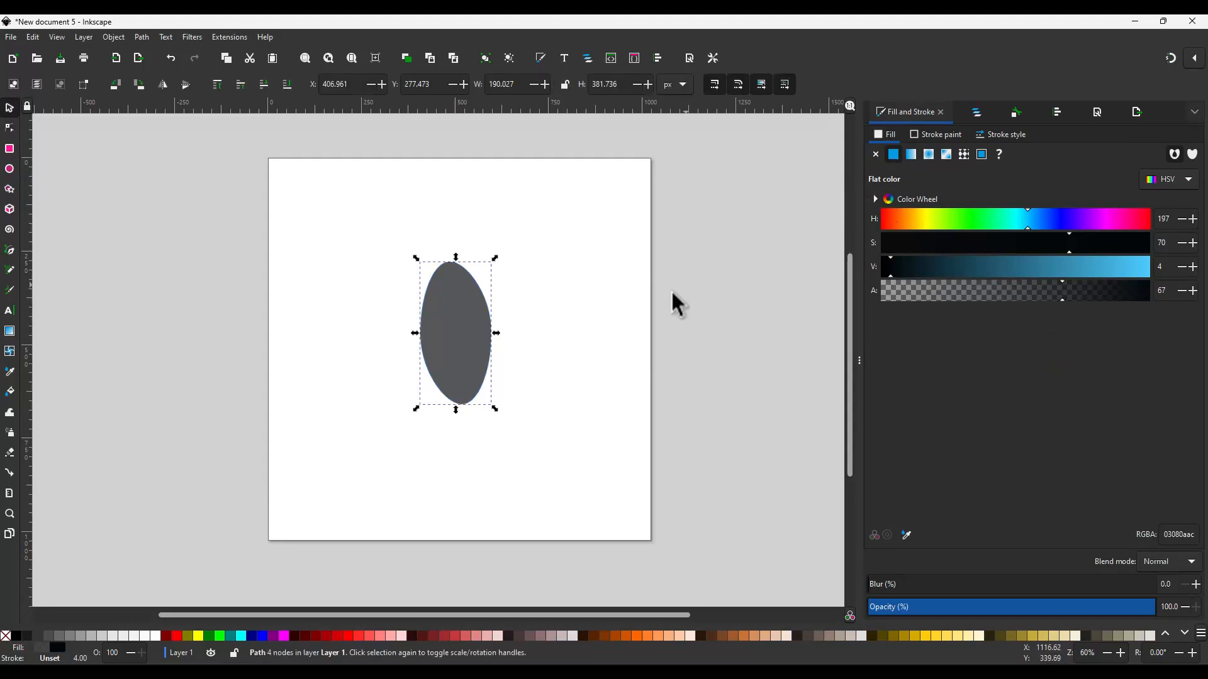
pyautogui.keyDown('ctrl'); pyautogui.scroll(2, 454, 315); pyautogui.keyUp('ctrl')
pyautogui.moveTo(987, 275); pyautogui.dragTo(907, 245)
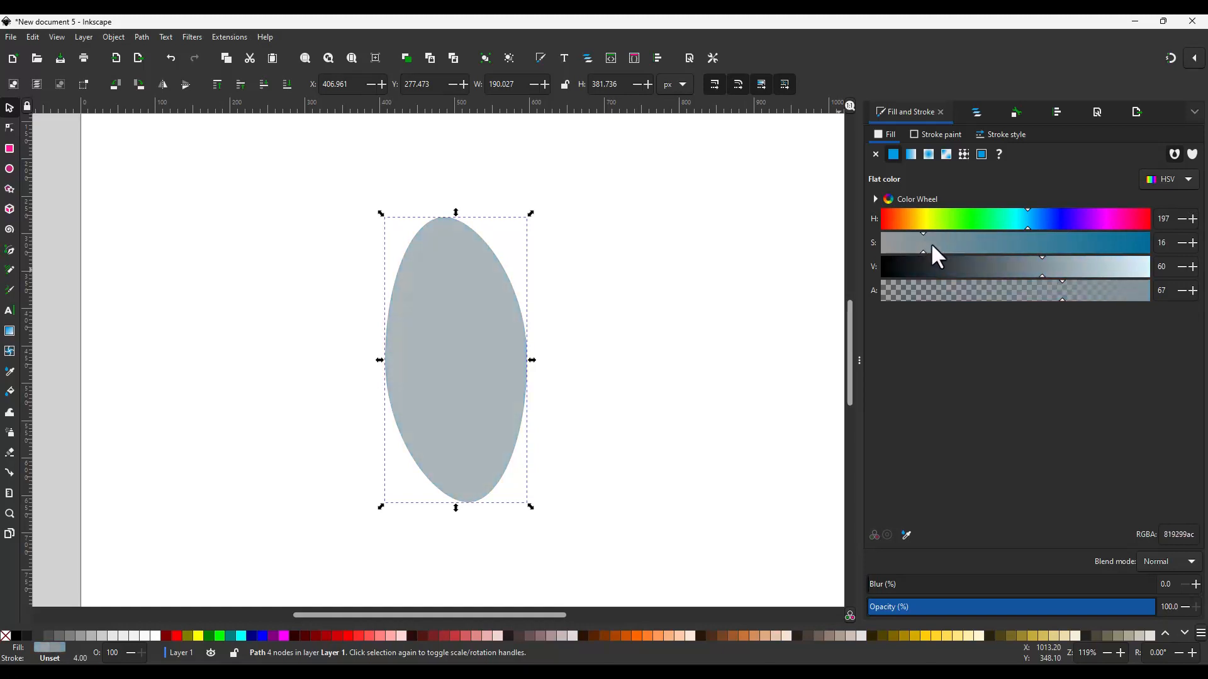
pyautogui.click(1013, 275)
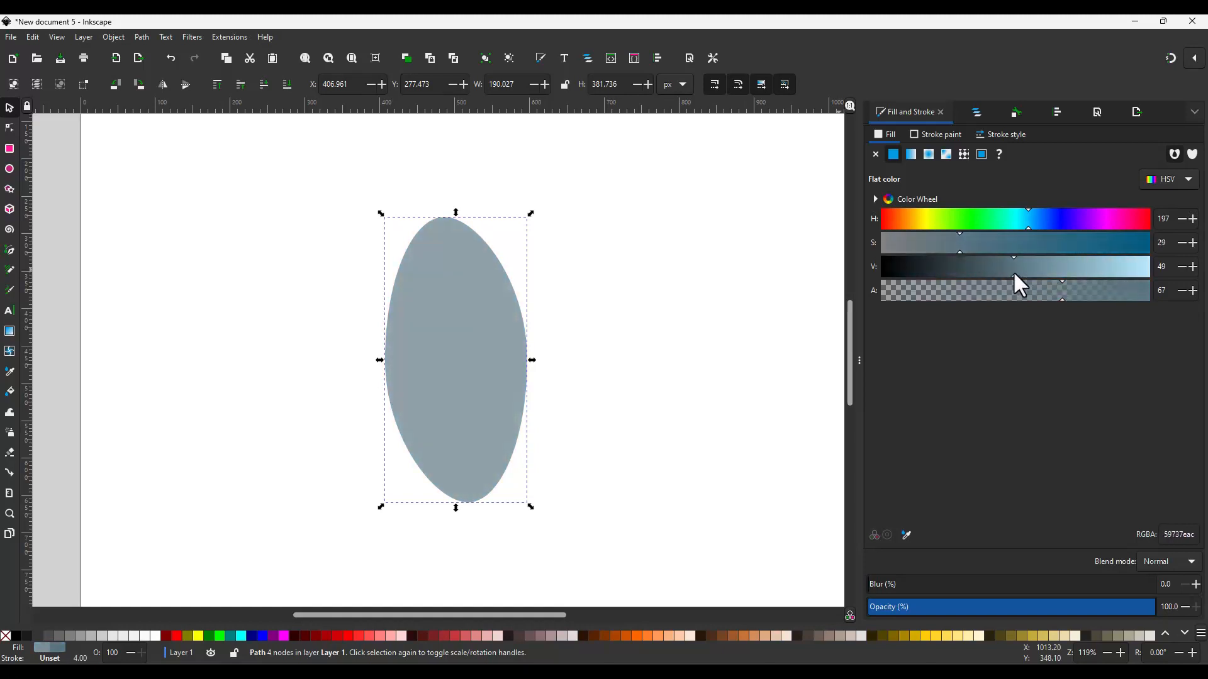
pyautogui.click(1022, 226)
pyautogui.moveTo(994, 245); pyautogui.dragTo(993, 244)
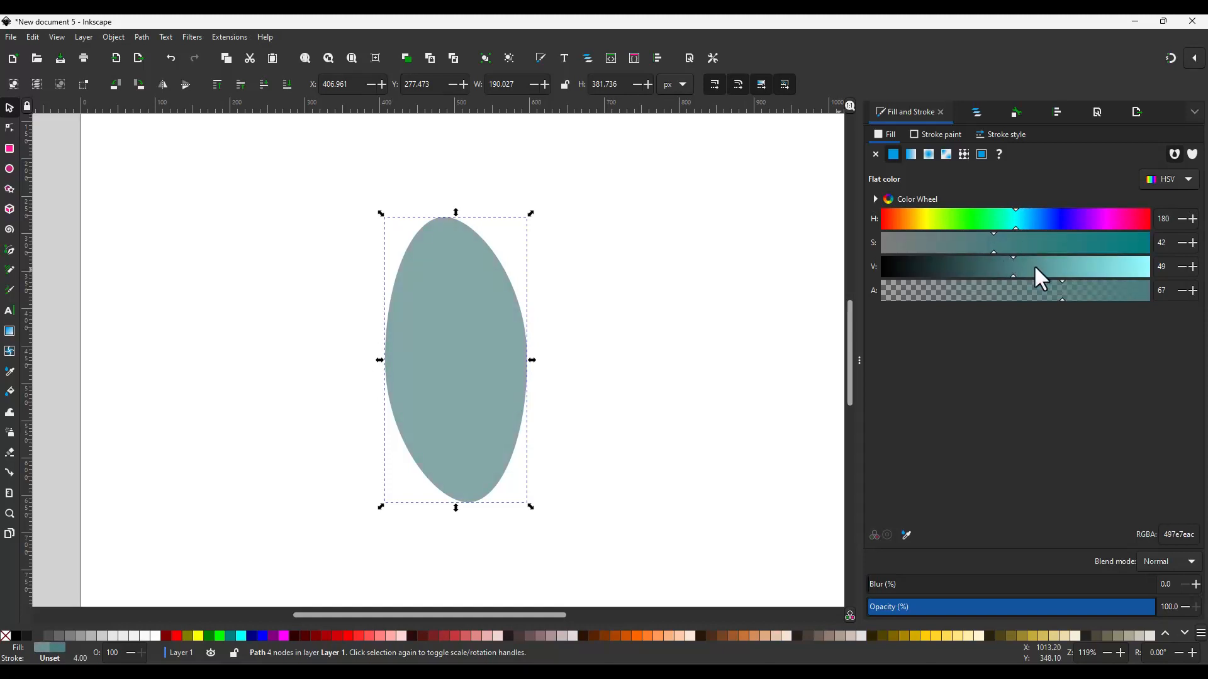
pyautogui.moveTo(1035, 268); pyautogui.dragTo(1048, 267)
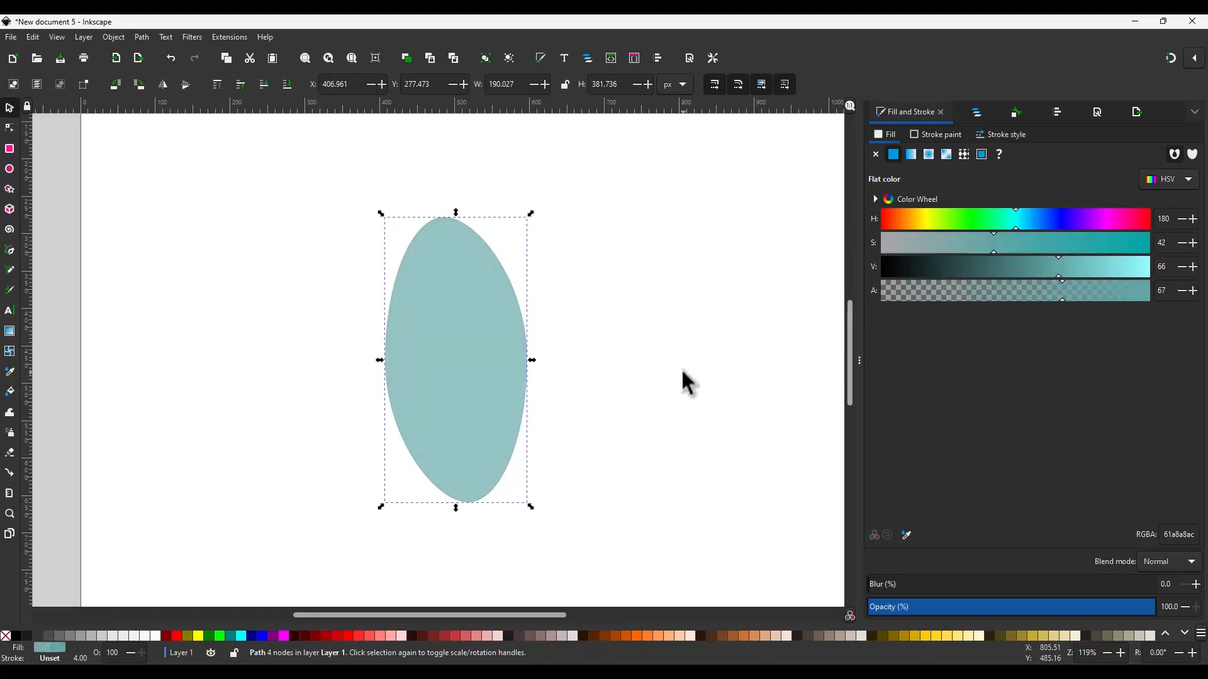
# Step: Duplicate the oval and scale the copy down about its centre to about 177 by 355 px
pyautogui.click(442, 404)
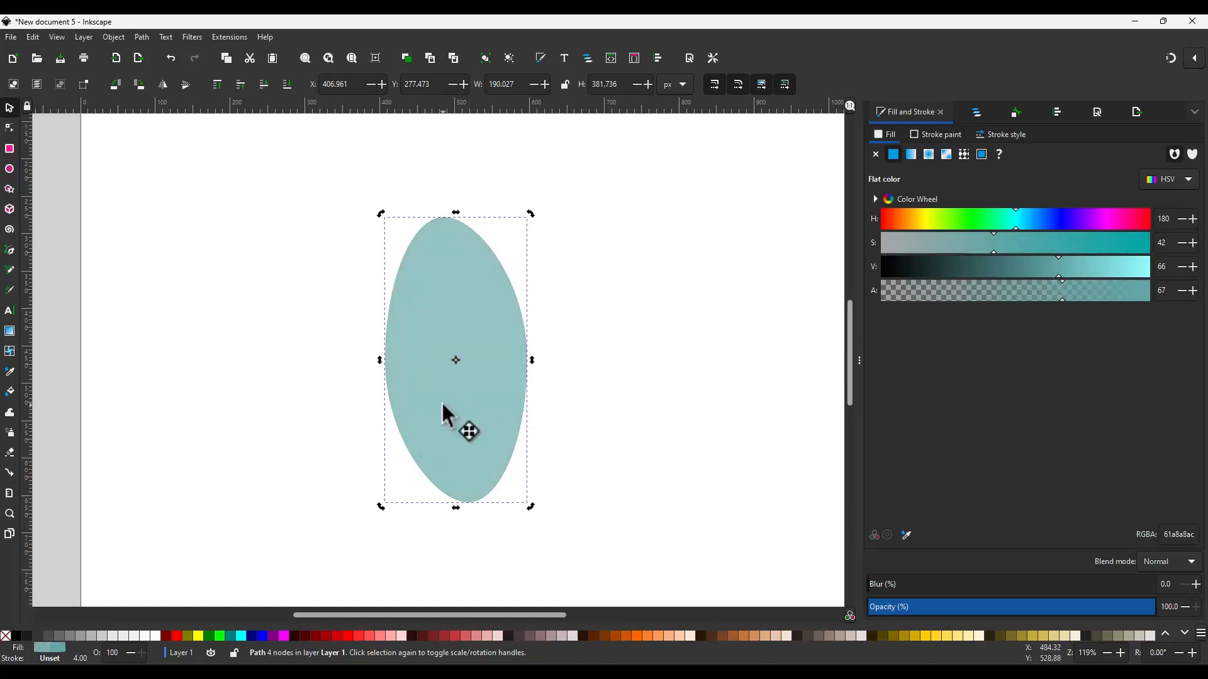
pyautogui.click(443, 407)
pyautogui.moveTo(530, 508); pyautogui.dragTo(522, 497)
pyautogui.click(569, 439)
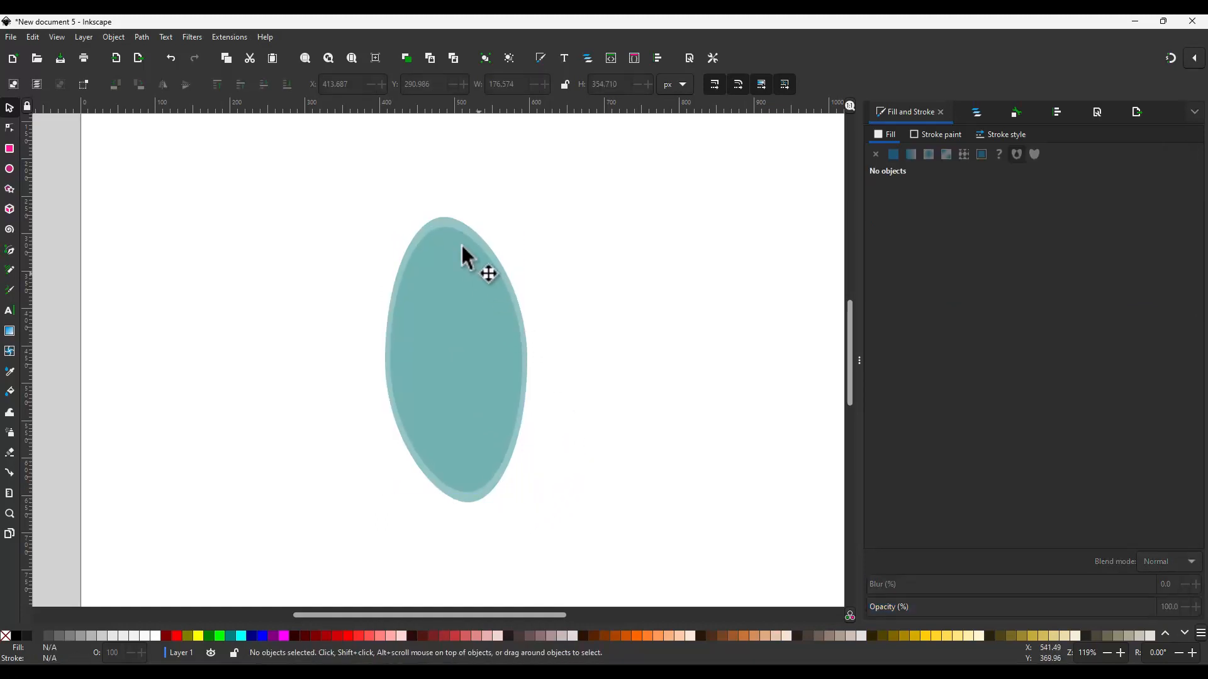
# Step: Duplicate the smaller oval and combine that copy with the original outer oval to form a rim
pyautogui.click(459, 276)
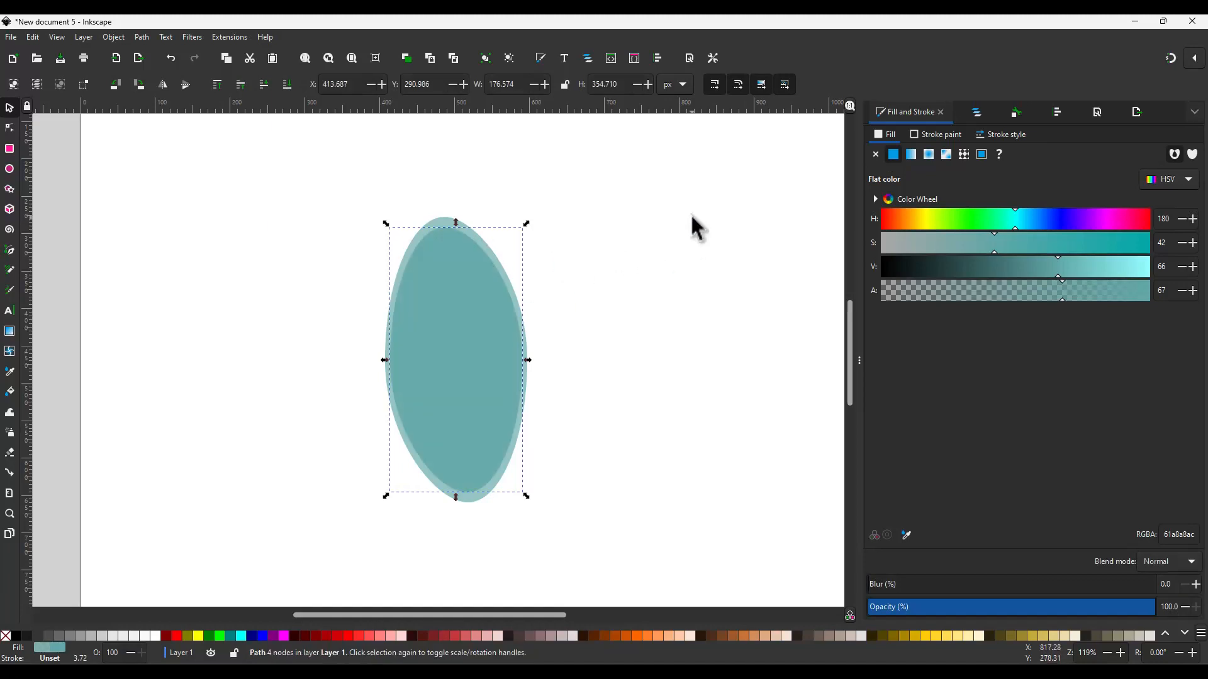
pyautogui.click(977, 112)
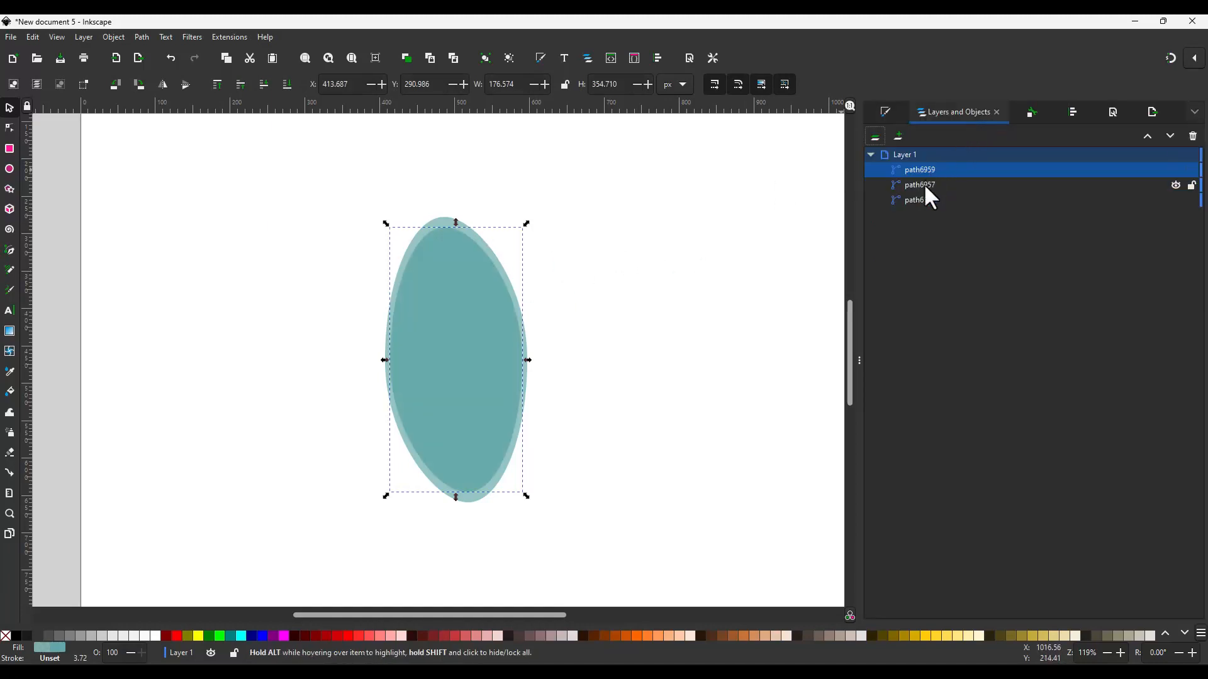
pyautogui.keyDown('ctrl'); pyautogui.click(920, 199); pyautogui.keyUp('ctrl')
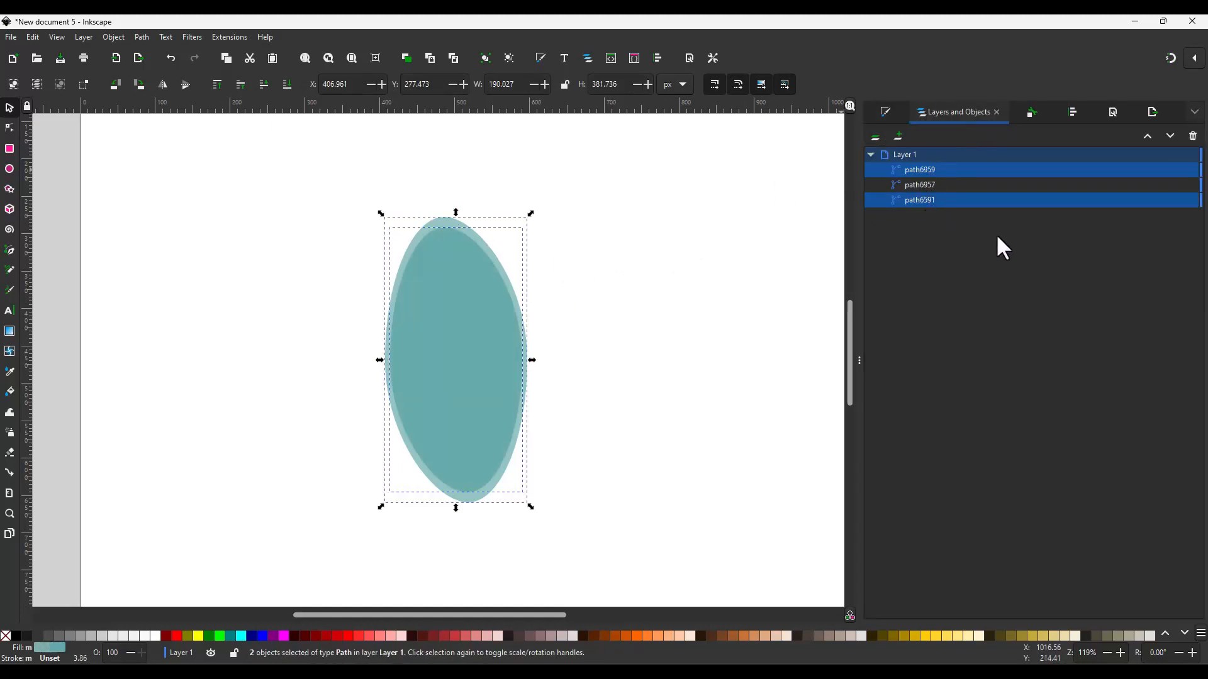
pyautogui.hotkey('ctrl', 'k')
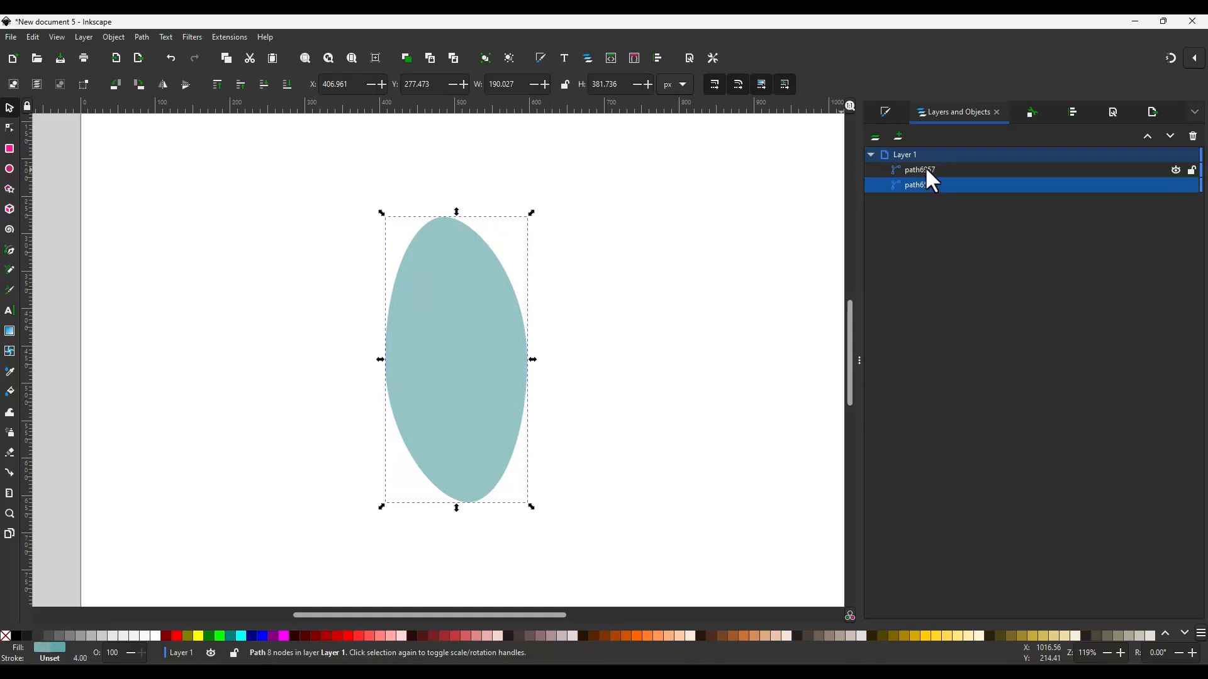
# Step: Give the rim an opaque dark teal fill with HSV values 180, 43 and 42 and alpha 100
pyautogui.click(886, 112)
pyautogui.moveTo(978, 267); pyautogui.dragTo(926, 259)
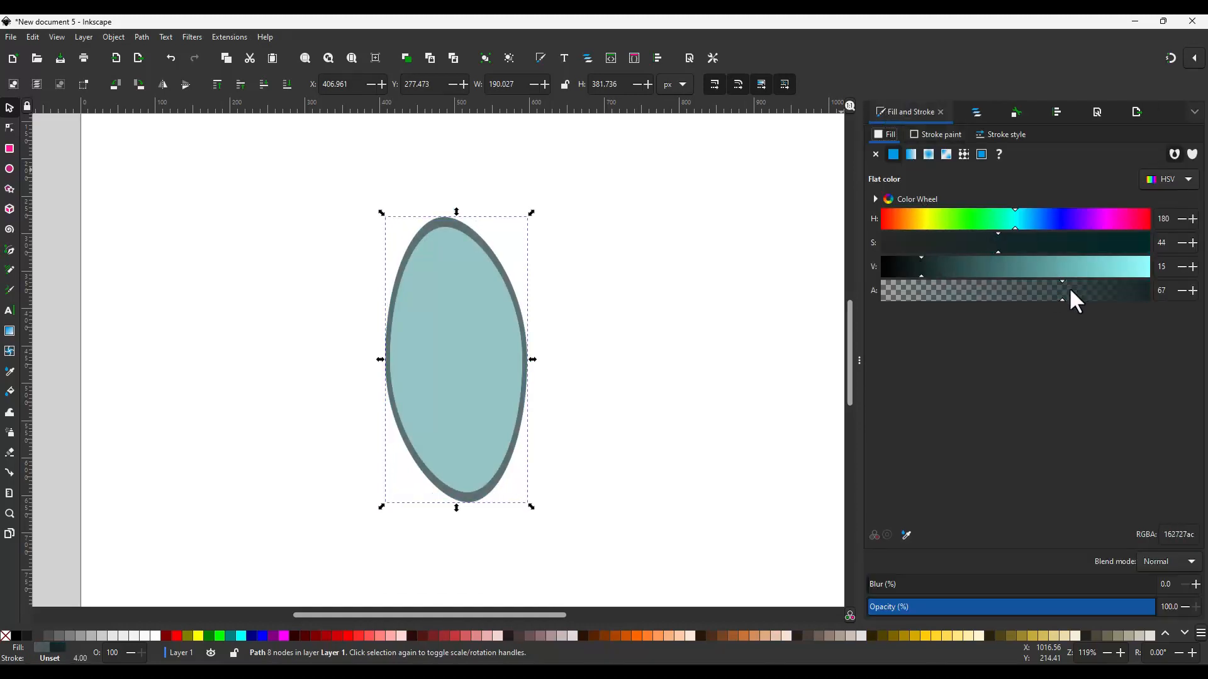
pyautogui.moveTo(1069, 288); pyautogui.dragTo(1191, 296)
pyautogui.moveTo(930, 267); pyautogui.dragTo(993, 267)
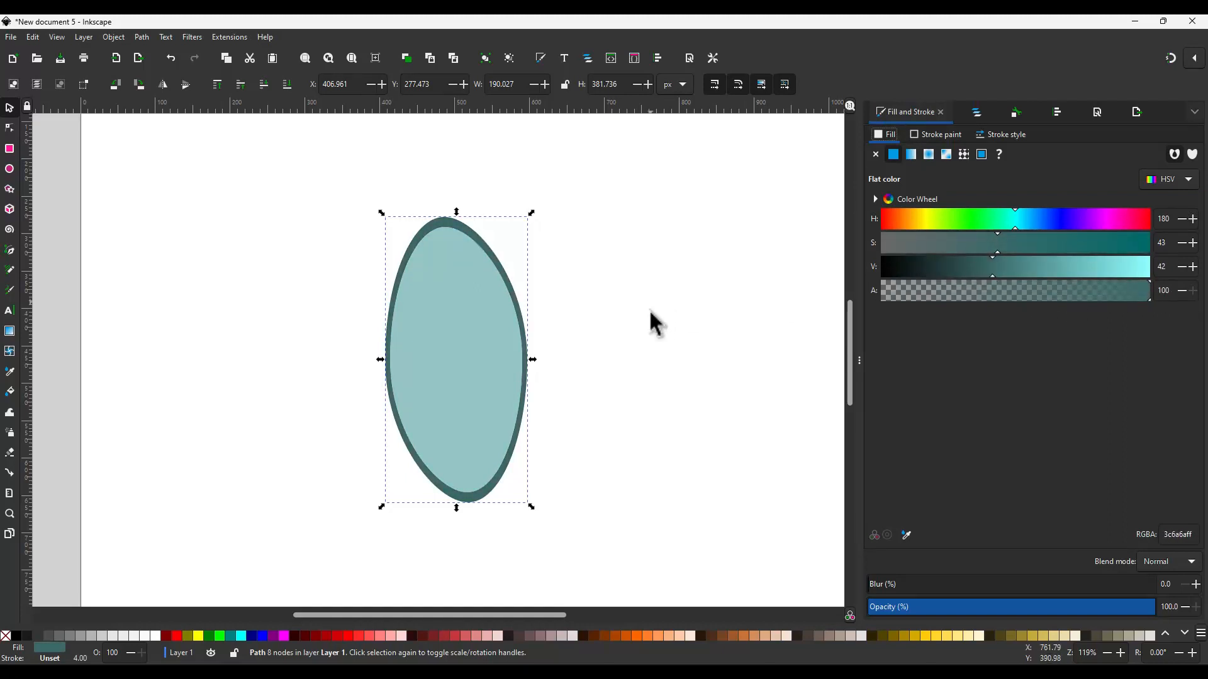
# Step: Scale the light teal oval up about its centre to about 183 by 368 px, overlapping the inside of the dark rim
pyautogui.click(463, 324)
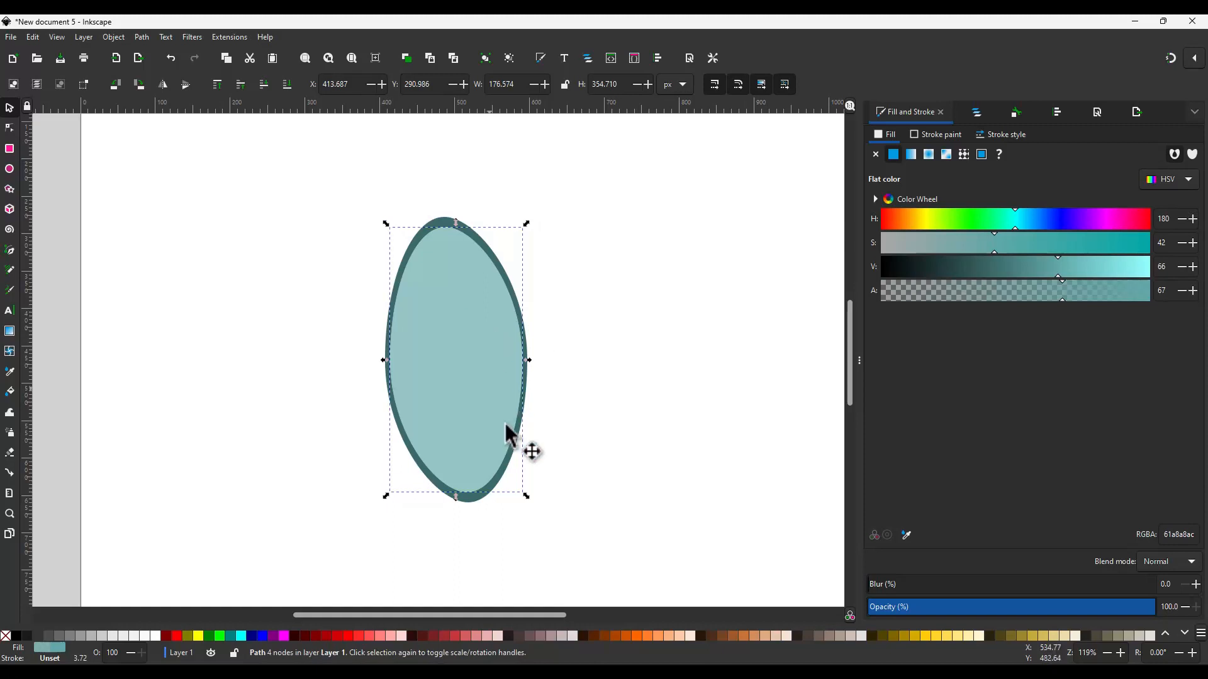
pyautogui.moveTo(526, 497)
pyautogui.mouseDown()
pyautogui.moveTo(533, 515)
pyautogui.moveTo(530, 502)
pyautogui.mouseUp()
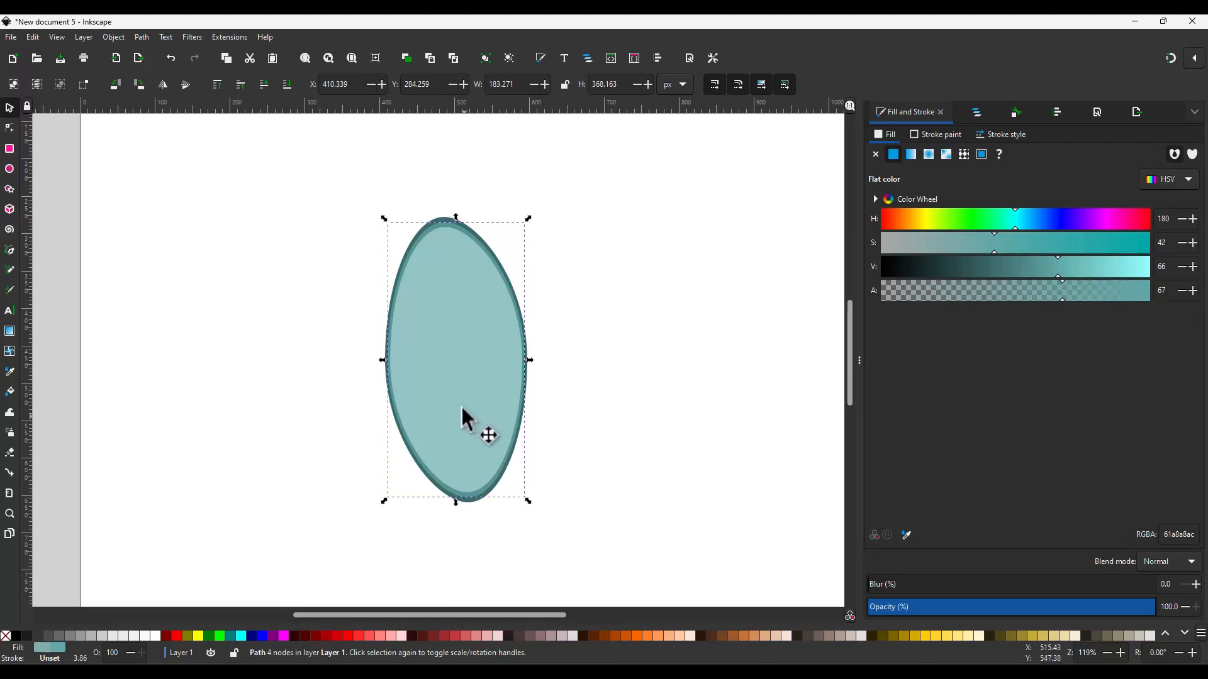
pyautogui.click(546, 293)
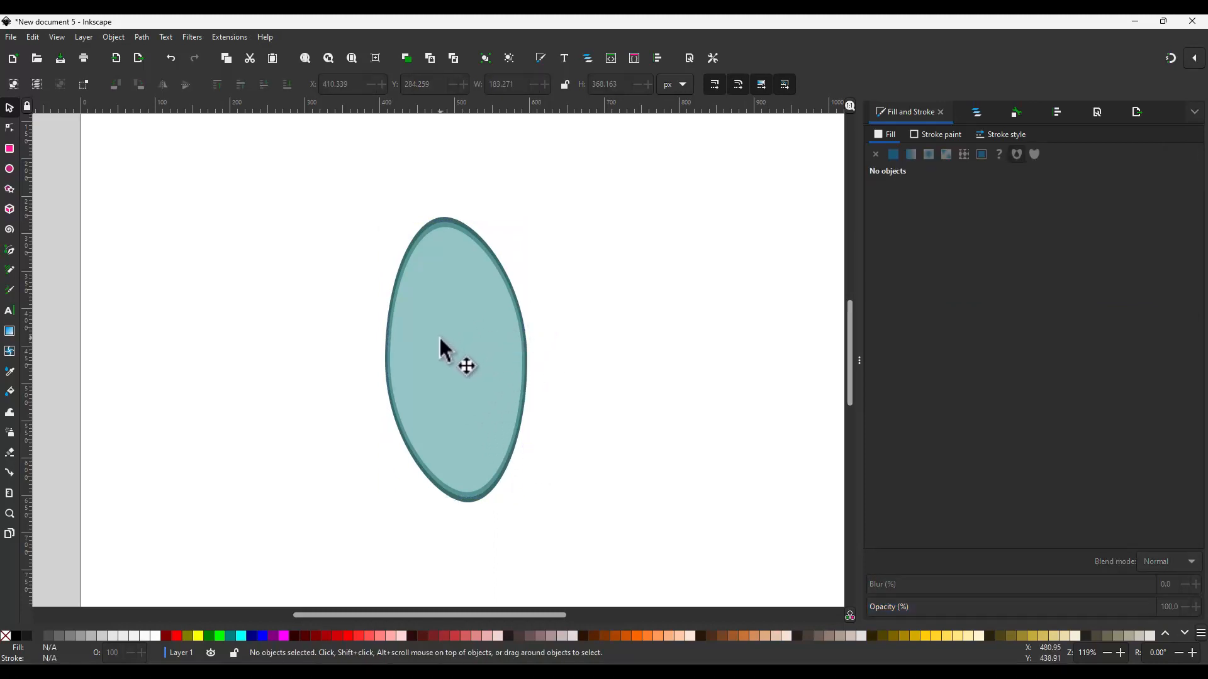
# Step: Draw a dark teal ellipse about 72 by 129 px inside the oval and place it in the oval's lower right part
pyautogui.press('e')
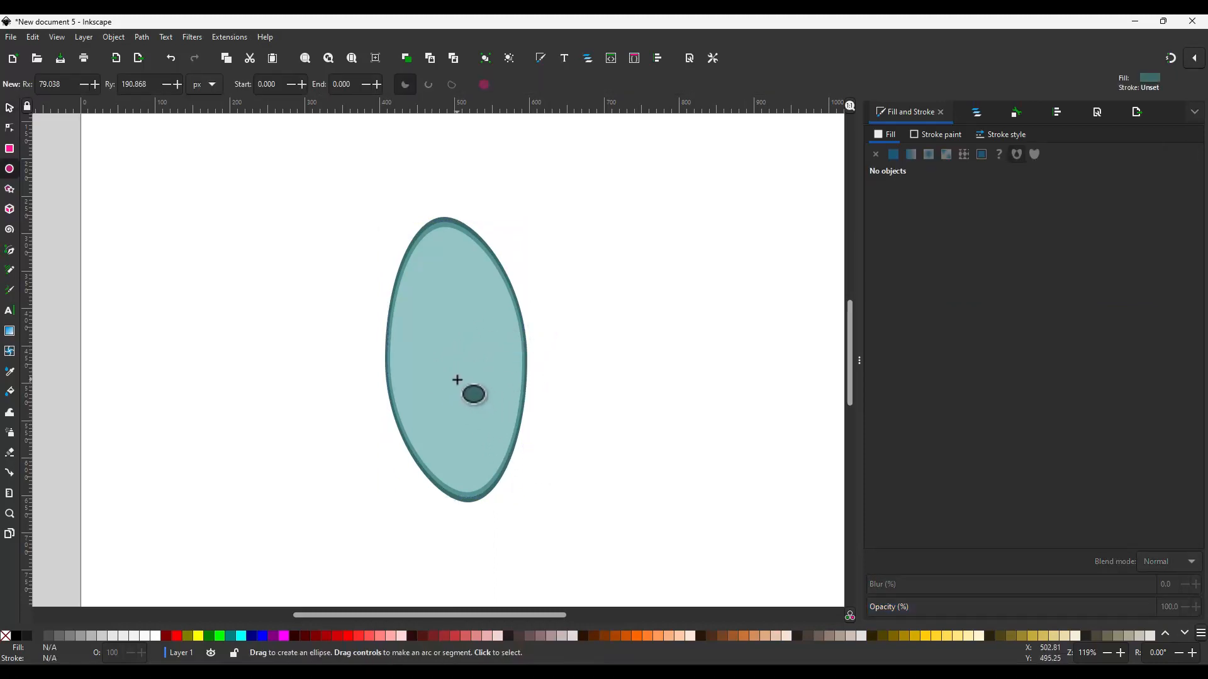
pyautogui.moveTo(458, 378); pyautogui.dragTo(486, 425)
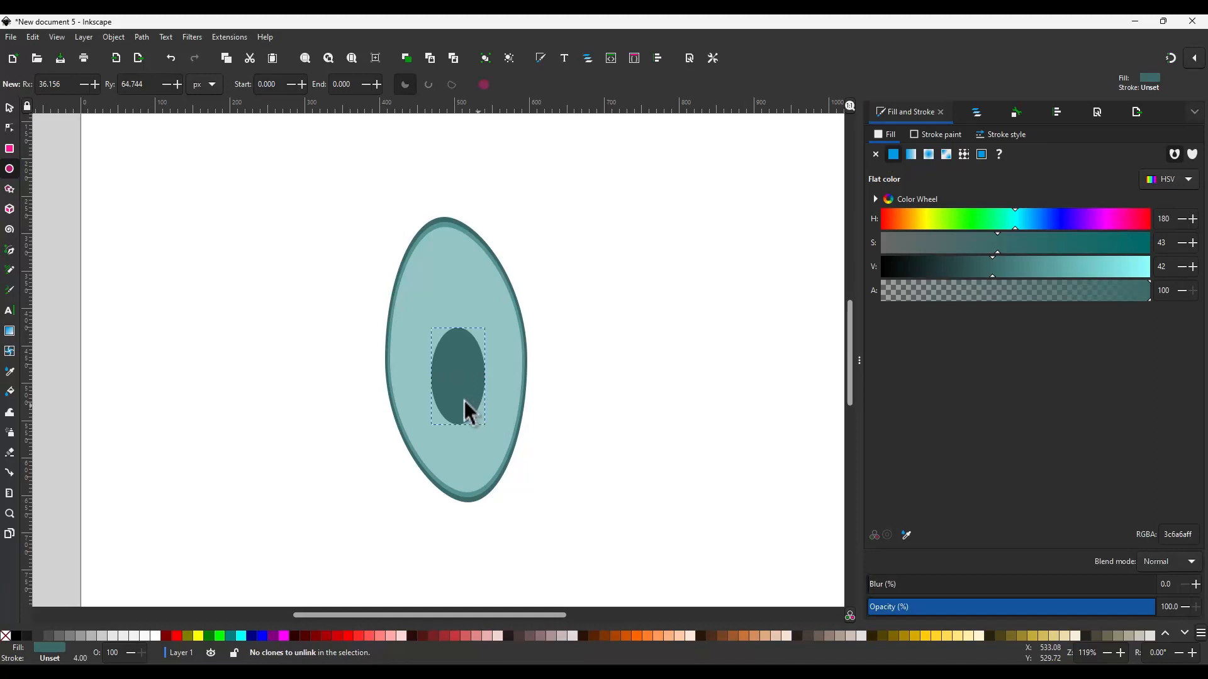
pyautogui.press('s')
pyautogui.moveTo(462, 398); pyautogui.dragTo(478, 418)
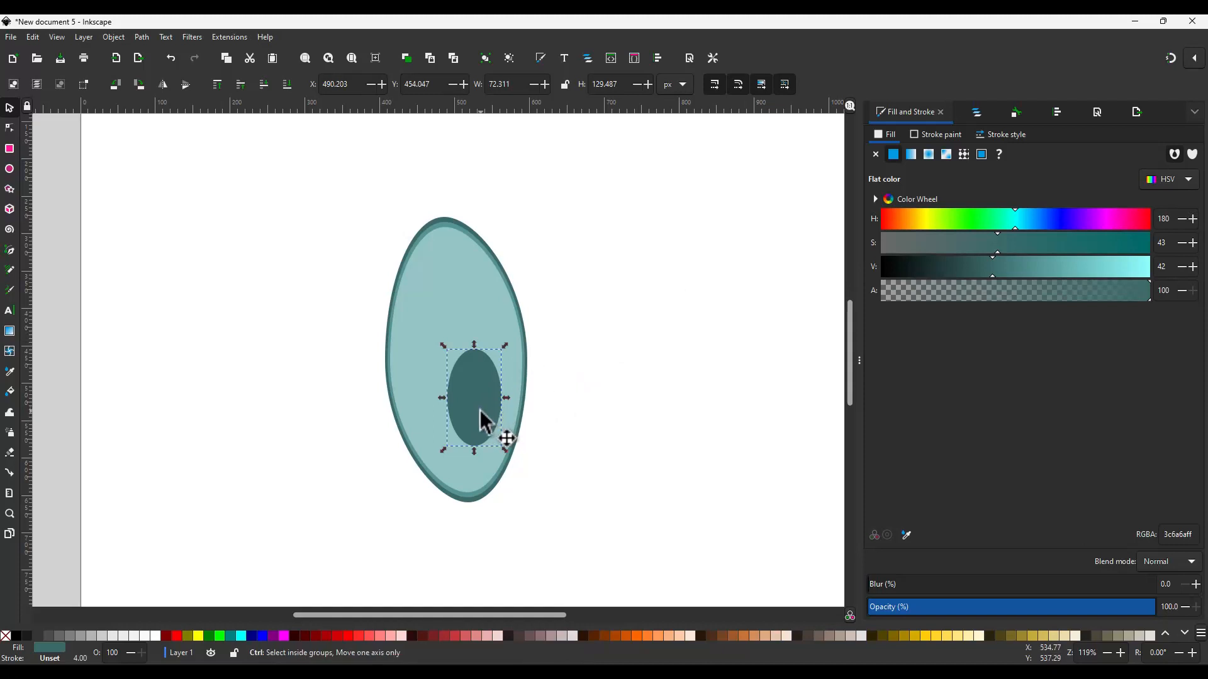
# Step: Duplicate the dark ellipse, scale the copy about its centre to about 69 by 124 px and lower its fill alpha to 76
pyautogui.scroll(2, 489, 444)
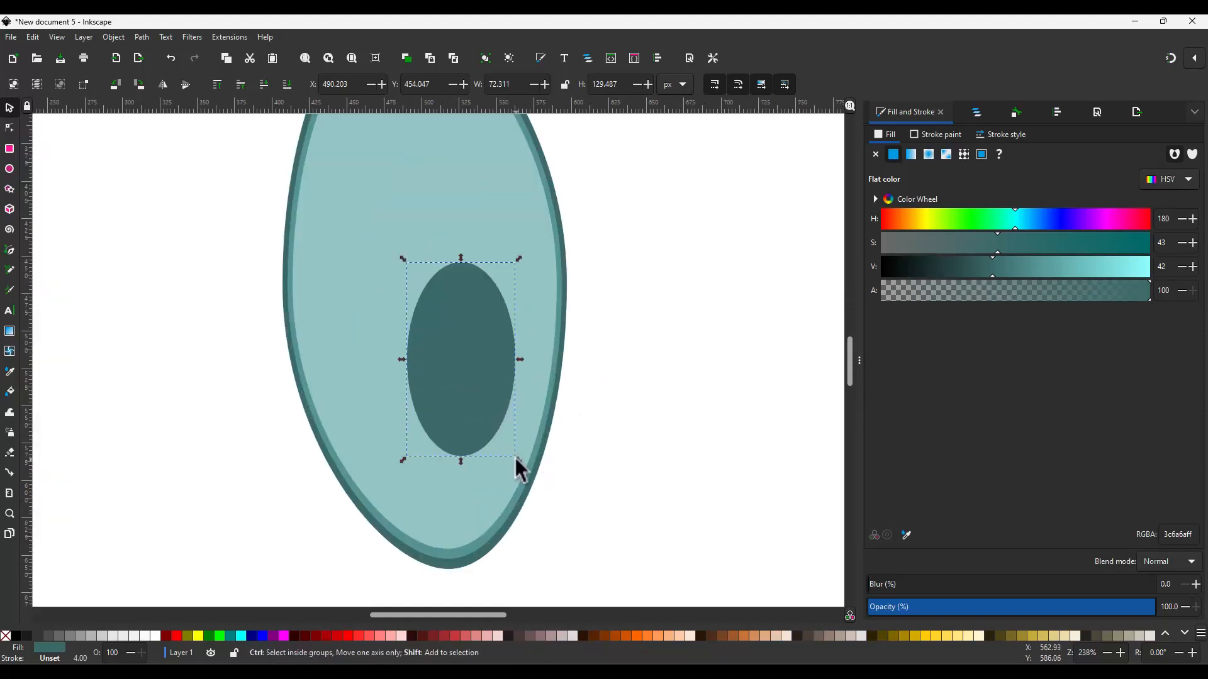
pyautogui.moveTo(518, 461); pyautogui.dragTo(514, 463)
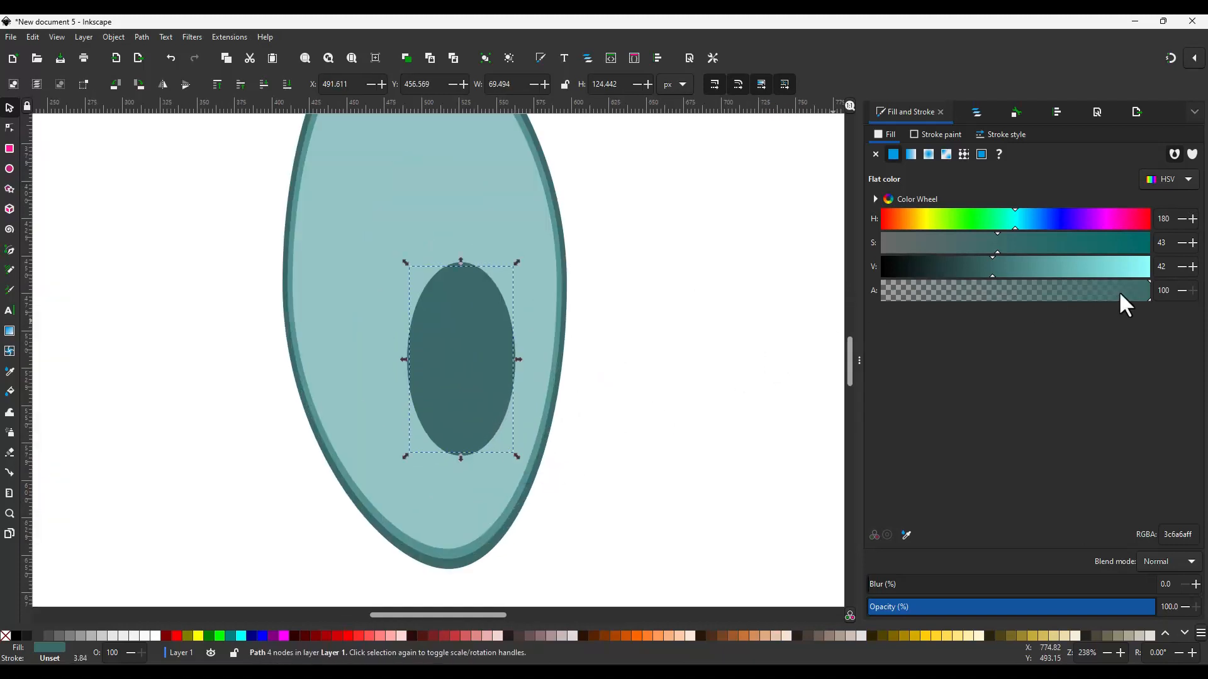
pyautogui.click(650, 291)
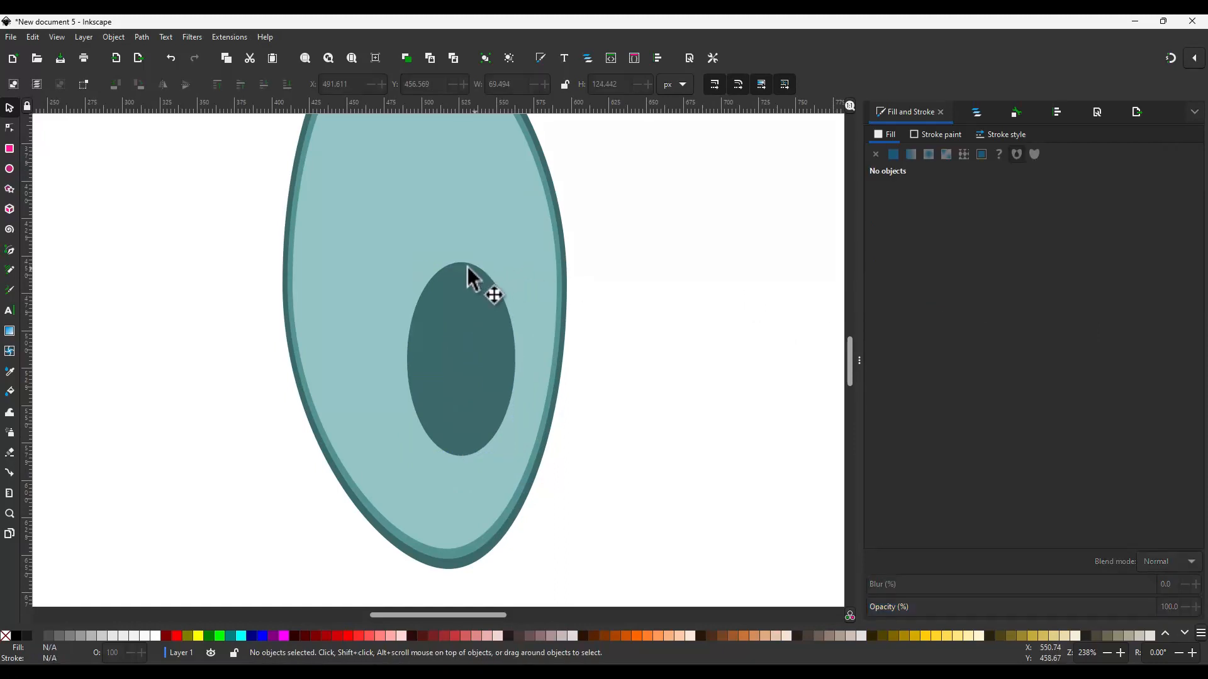
pyautogui.click(468, 269)
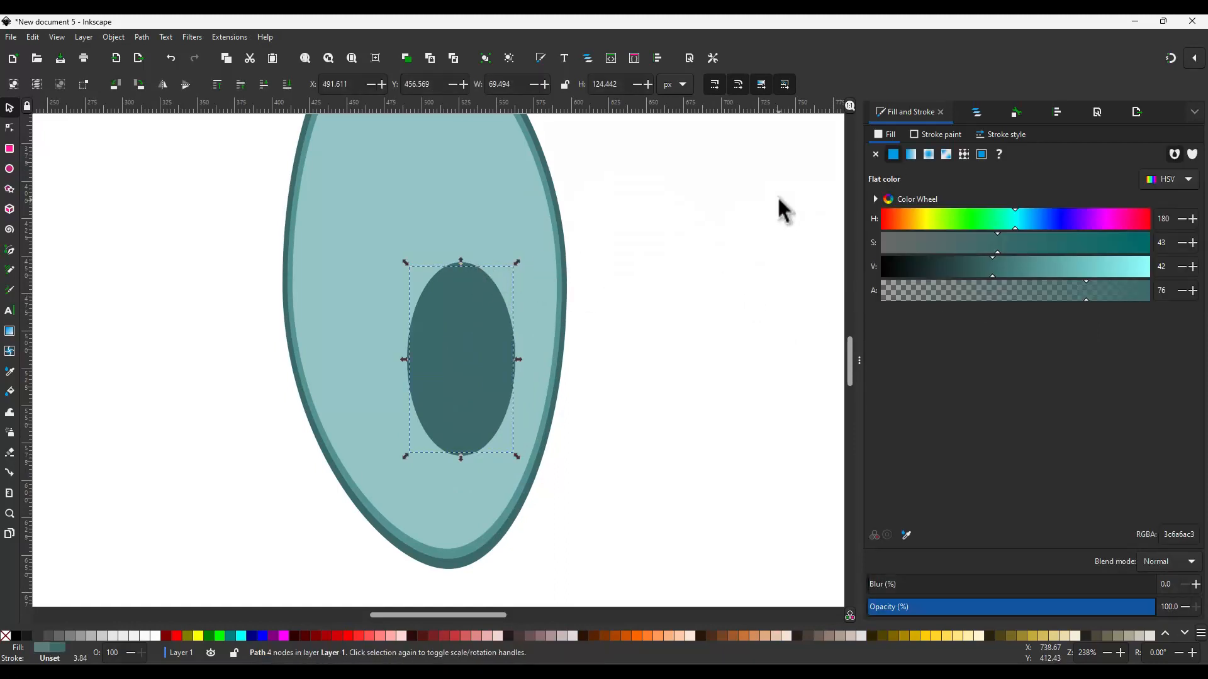
# Step: Set the fill alpha of the larger dark ellipse to 89 and that of its smaller copy to 67
pyautogui.click(975, 115)
pyautogui.click(928, 182)
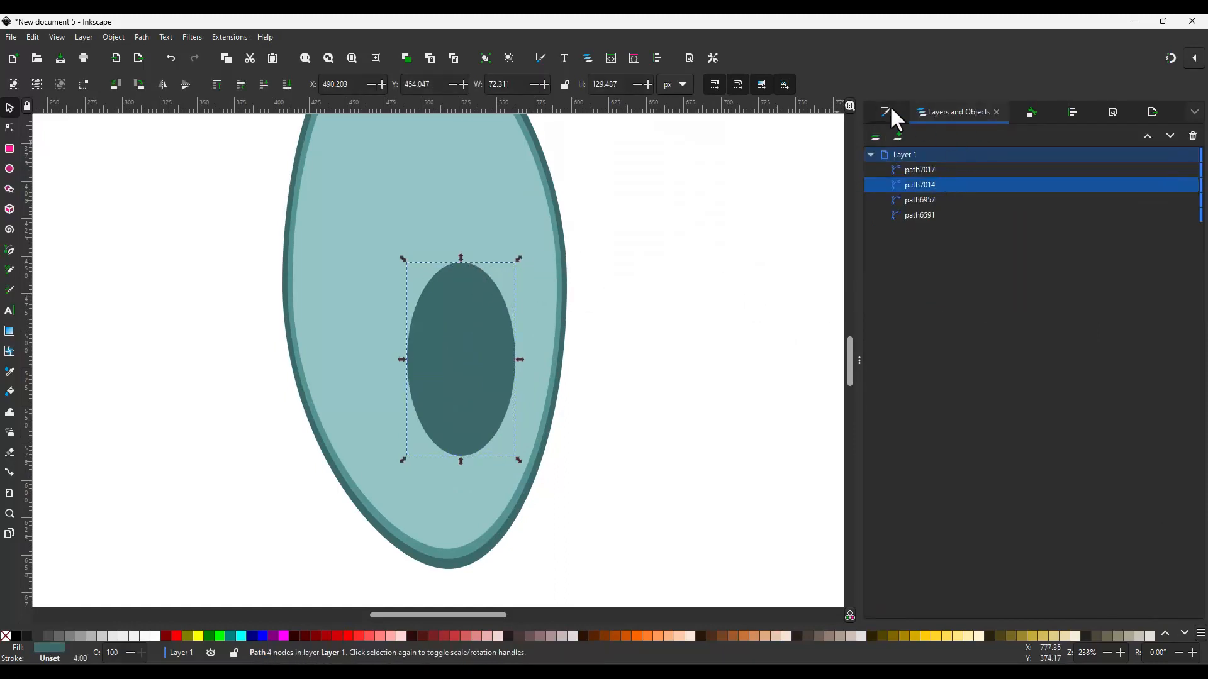
pyautogui.click(906, 112)
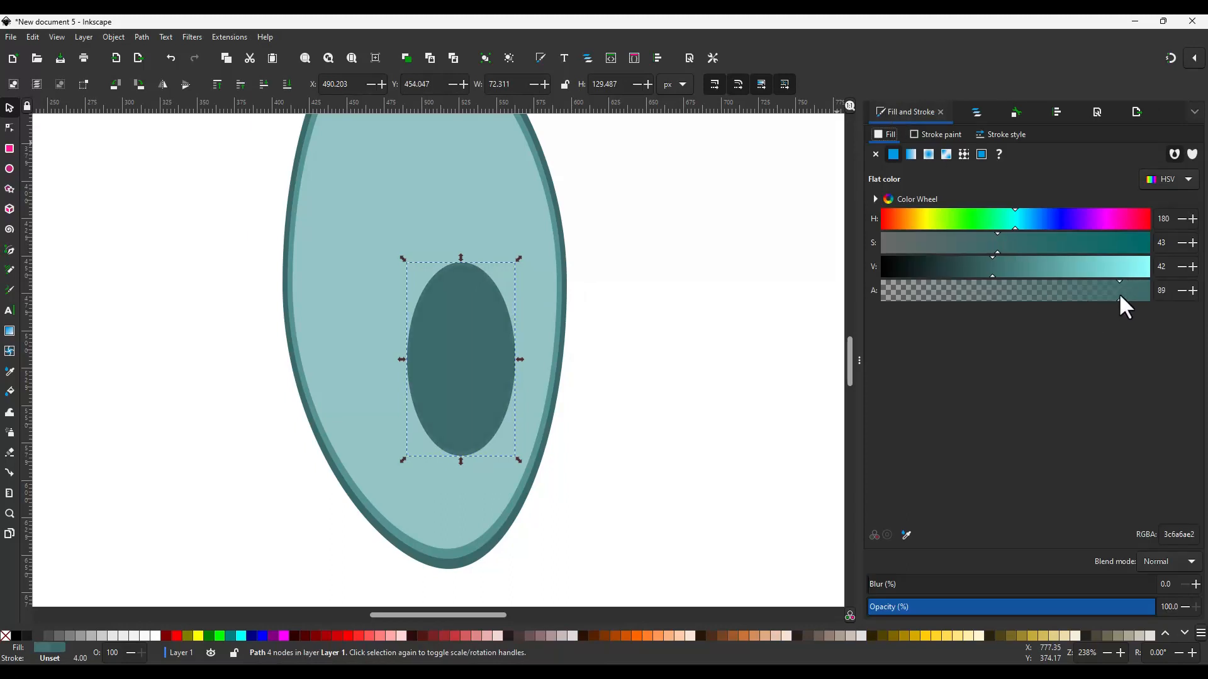
pyautogui.click(976, 116)
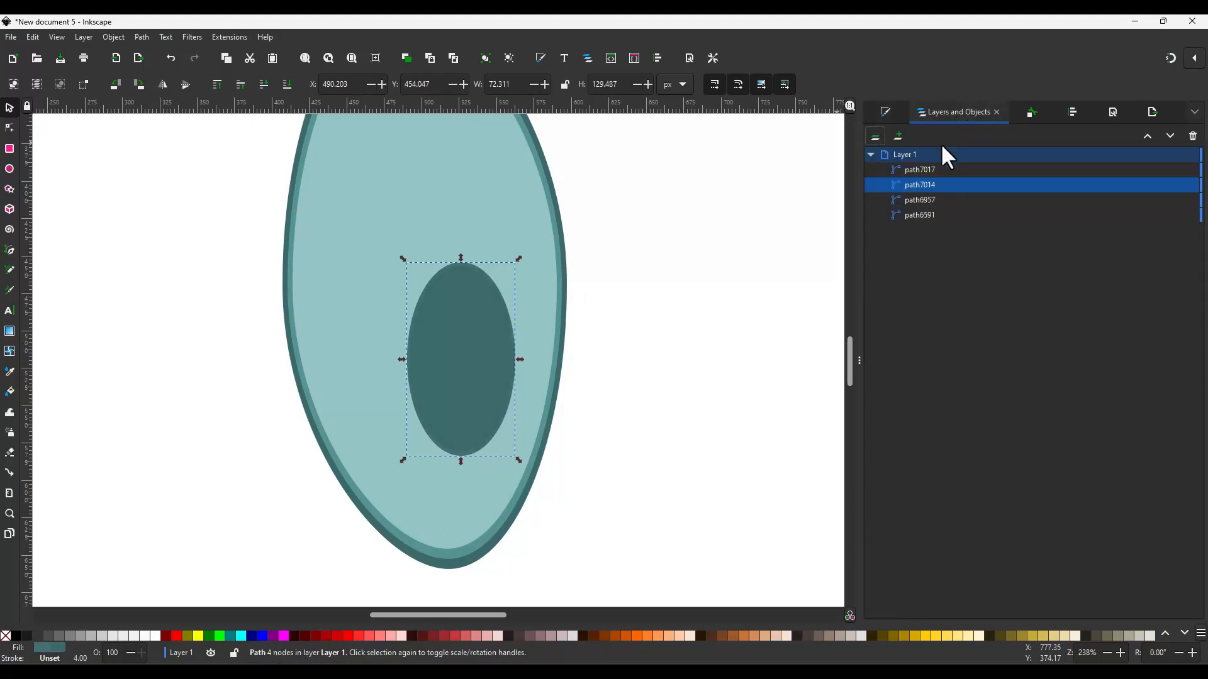
pyautogui.click(927, 170)
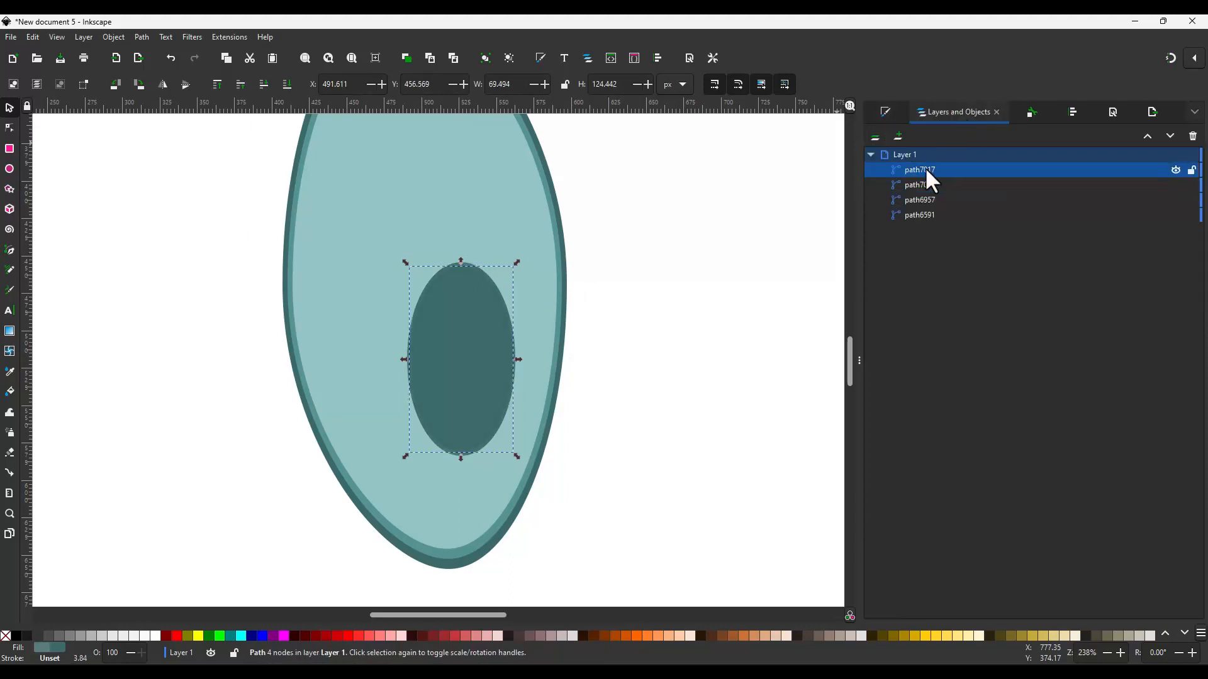
pyautogui.click(887, 113)
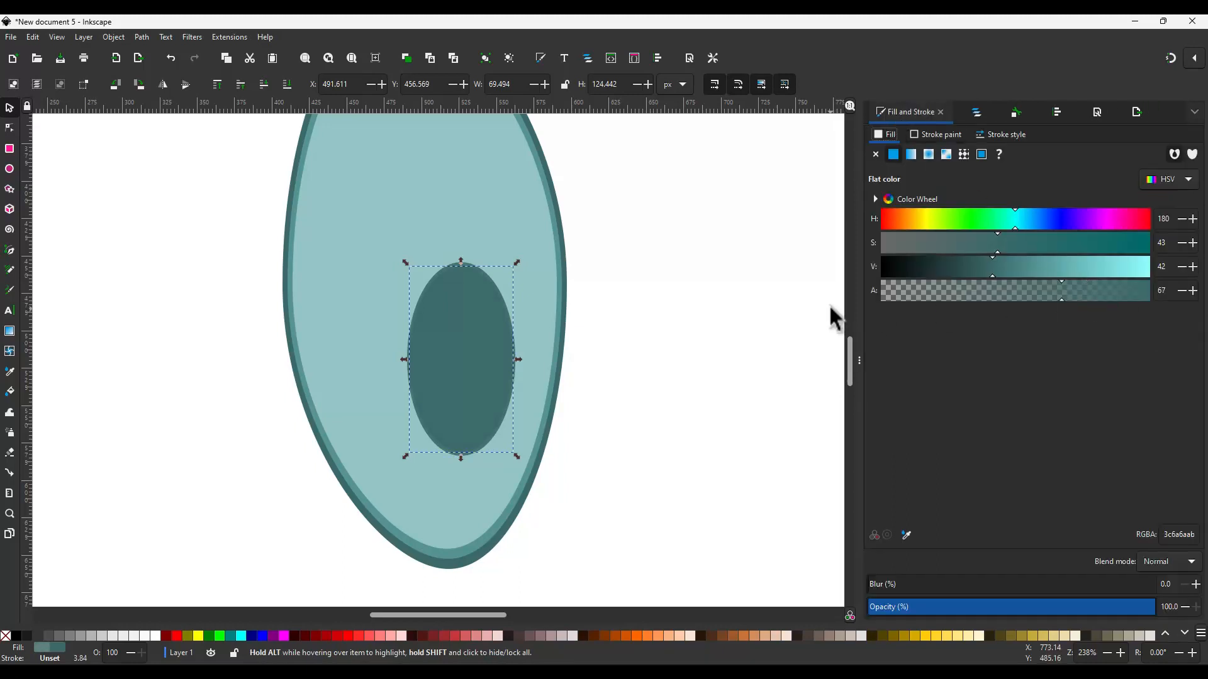
# Step: Set the smaller ellipse's HSV value to 50, duplicate it and scale the new copy about its centre to about 64 by 114 px
pyautogui.moveTo(995, 269); pyautogui.dragTo(1016, 266)
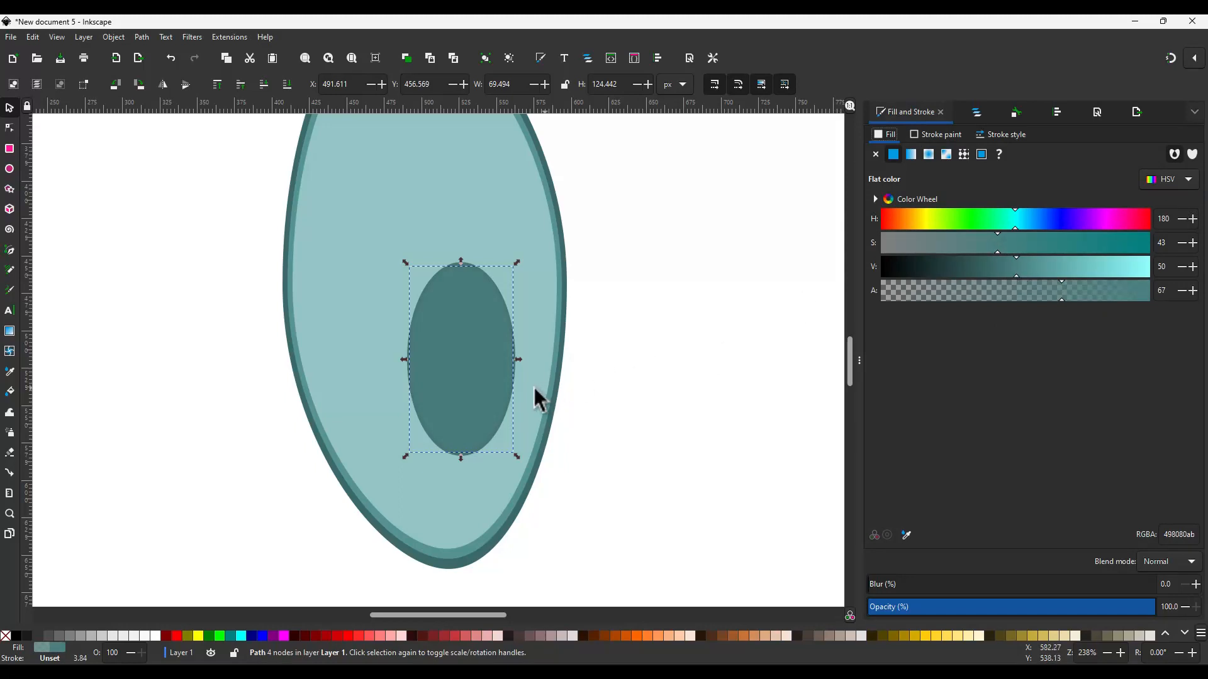
pyautogui.scroll(2, 536, 398)
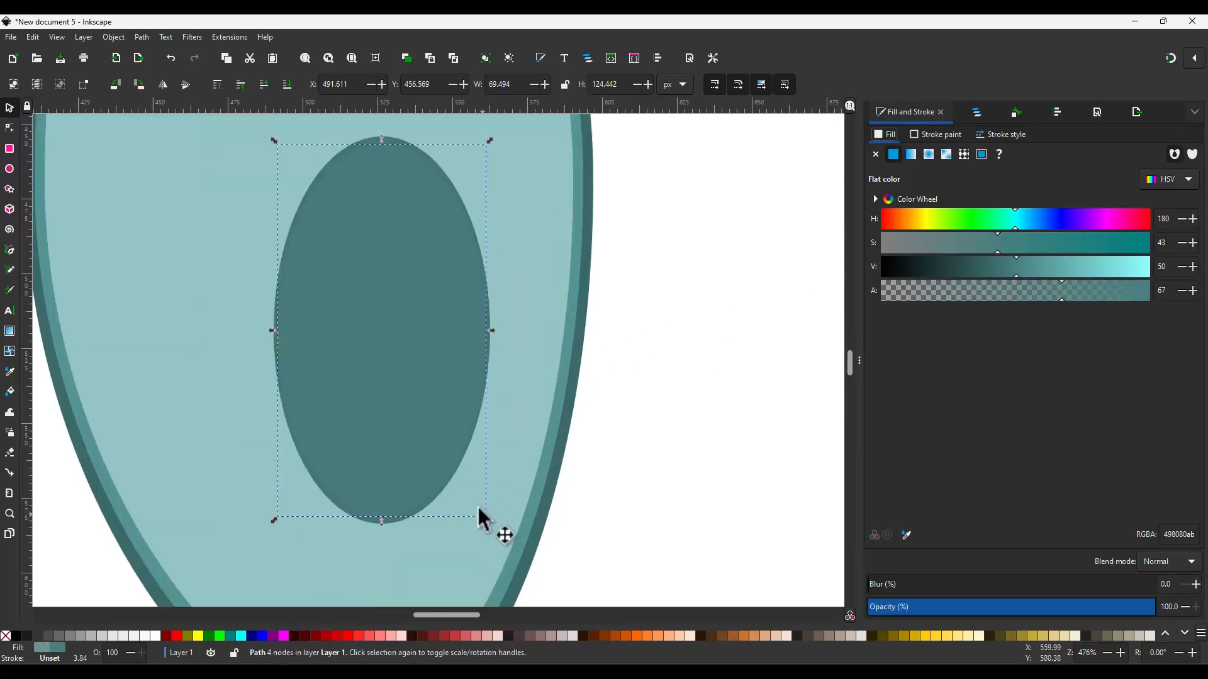
pyautogui.moveTo(486, 518); pyautogui.dragTo(484, 510)
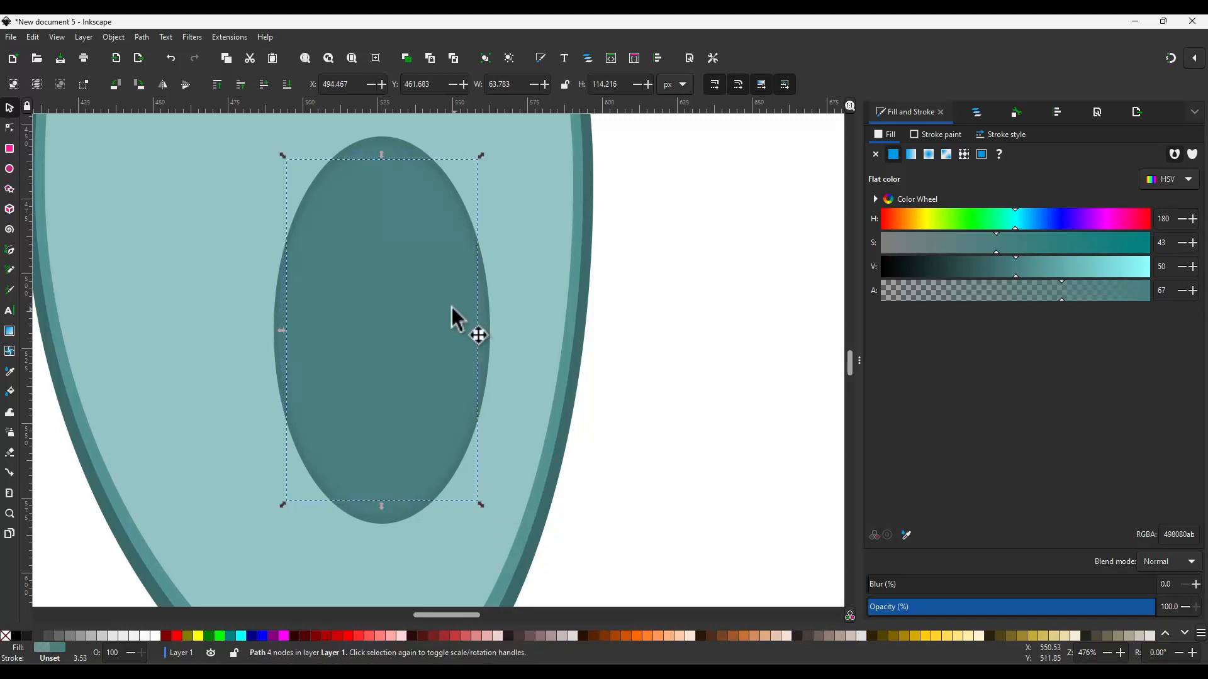
# Step: Darken the outermost small ellipse's fill to HSV value 27 and shift the hue of the second ellipse to 209
pyautogui.click(389, 137)
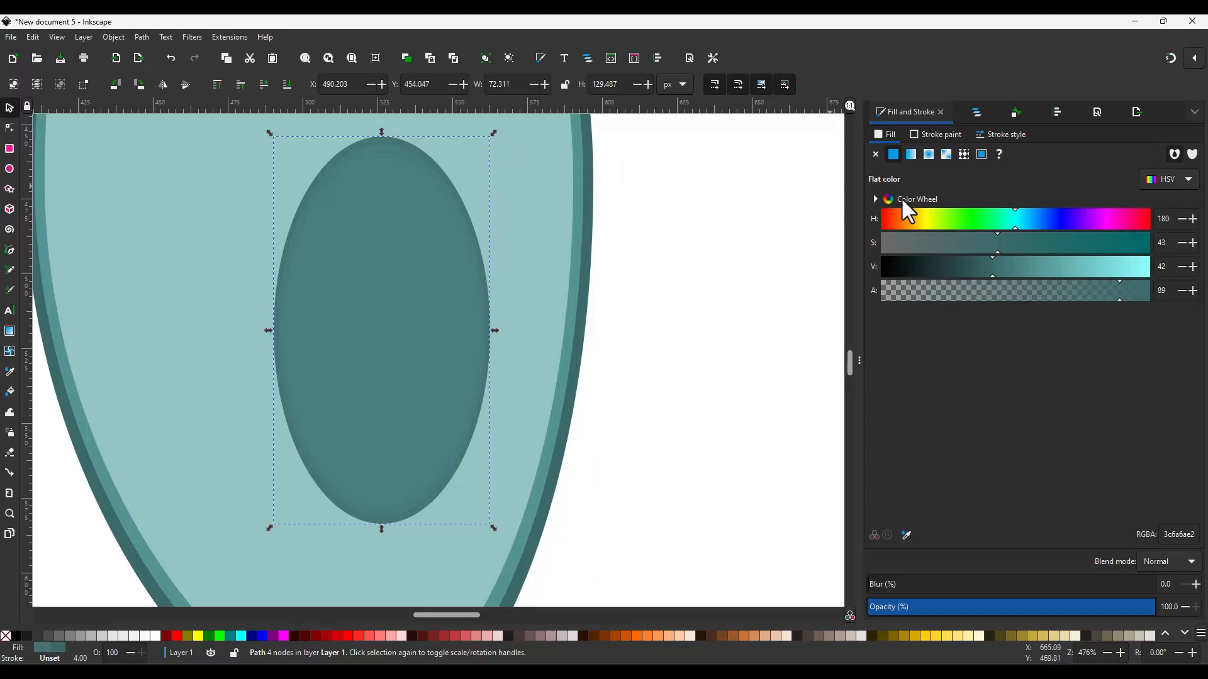
pyautogui.moveTo(977, 265); pyautogui.dragTo(953, 266)
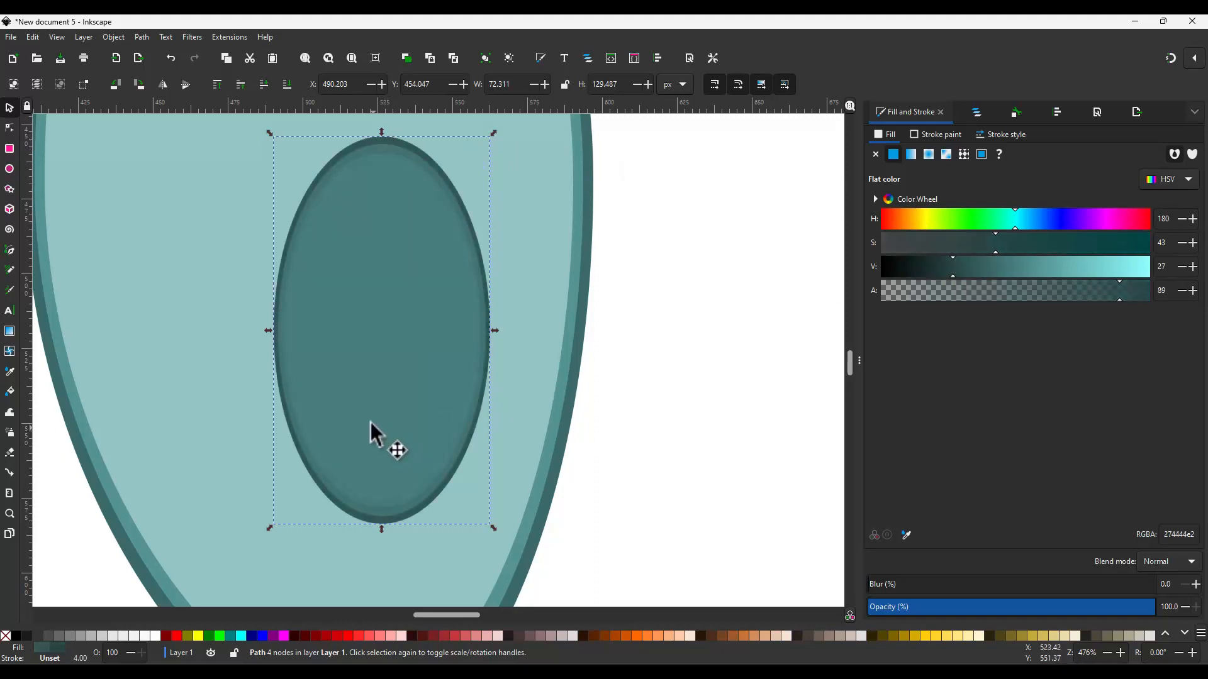
pyautogui.click(396, 155)
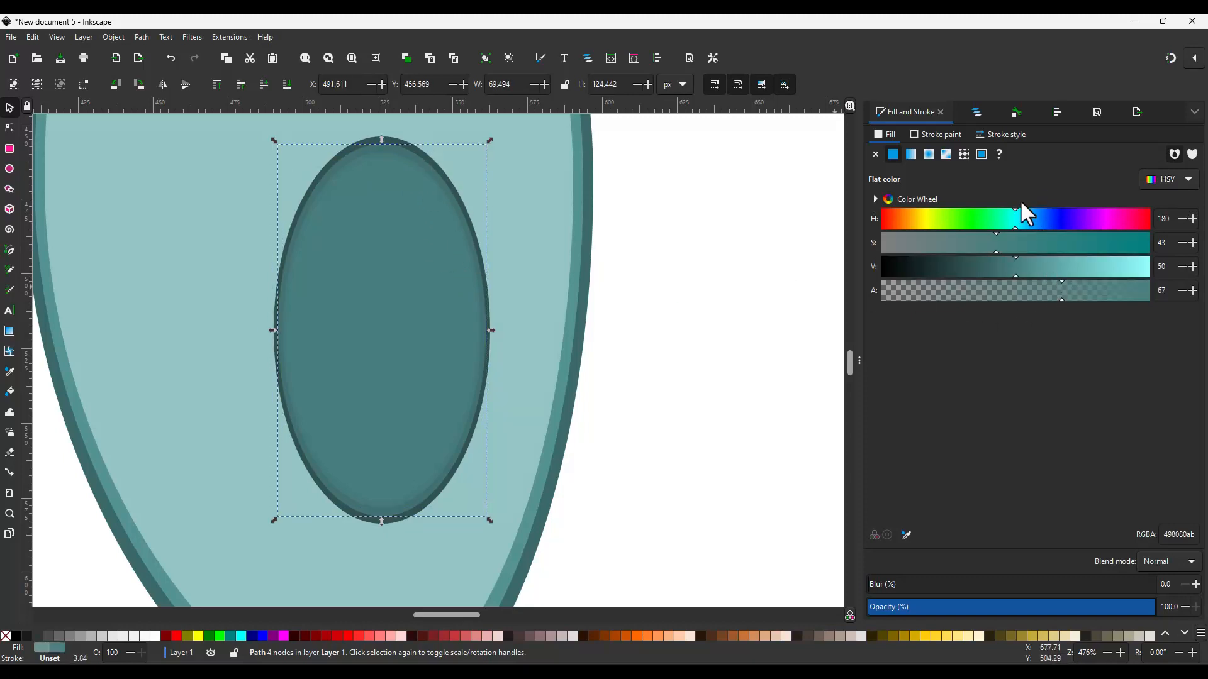
pyautogui.moveTo(1021, 219); pyautogui.dragTo(1038, 222)
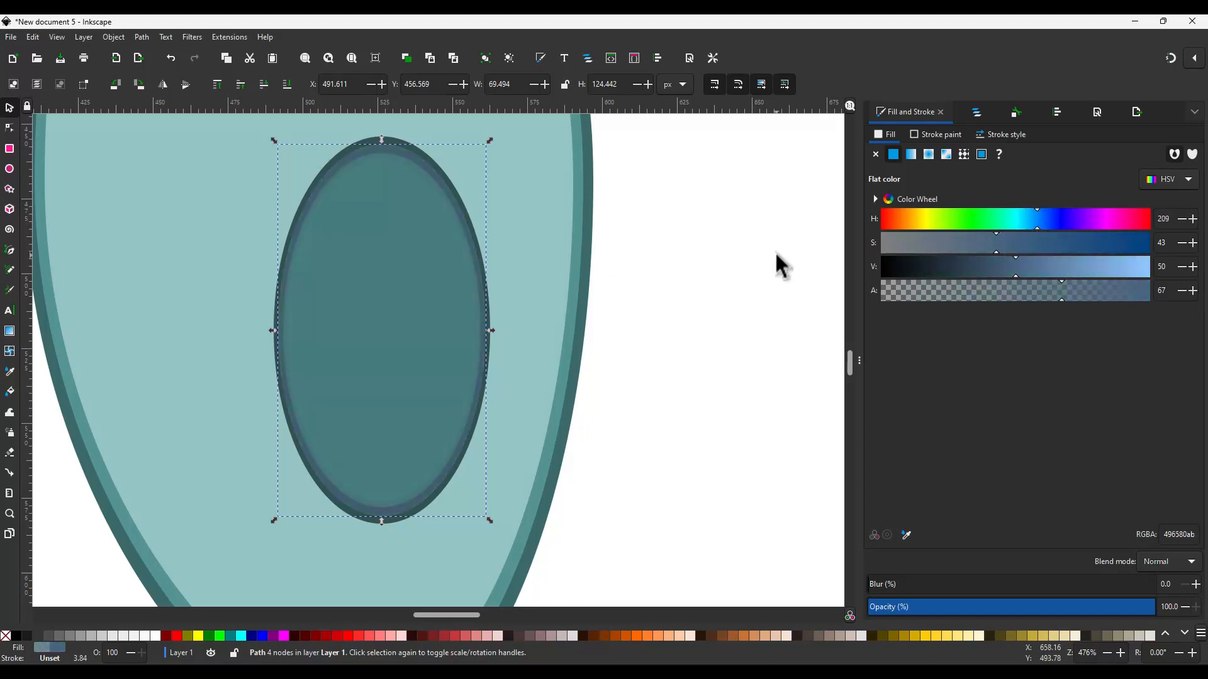
pyautogui.click(641, 337)
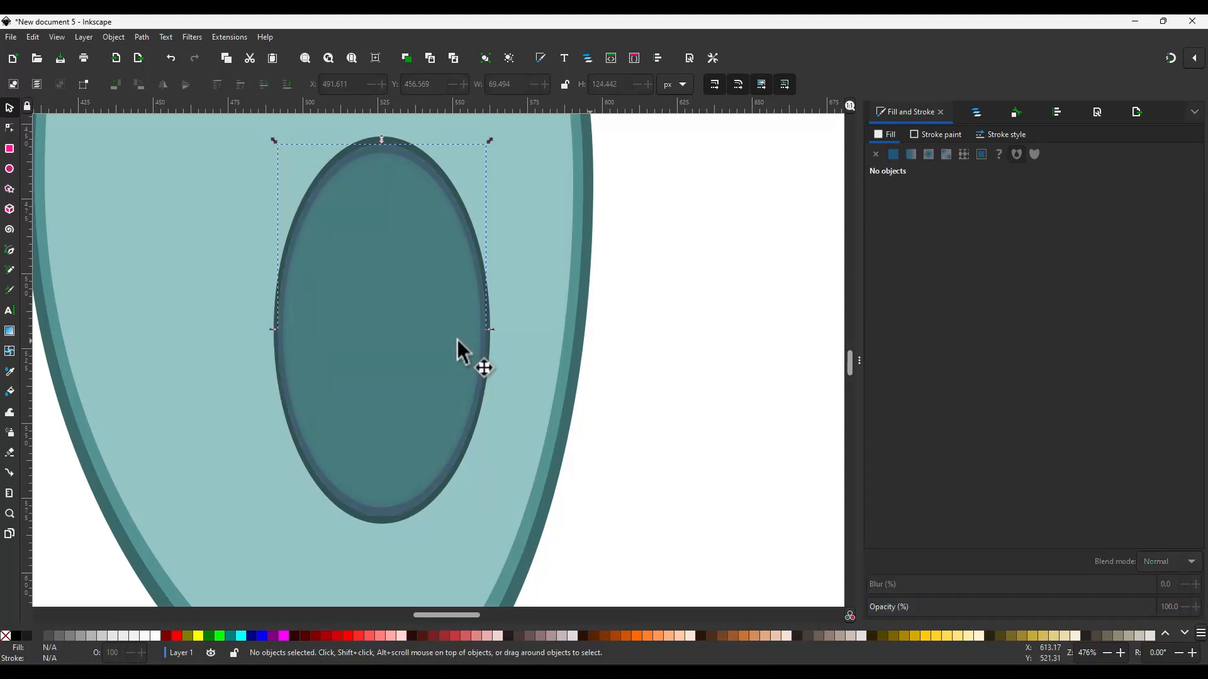
# Step: Duplicate the innermost ellipse, scale the copy down about its centre and set its fill's HSV value to 55
pyautogui.click(402, 316)
pyautogui.moveTo(478, 503); pyautogui.dragTo(460, 478)
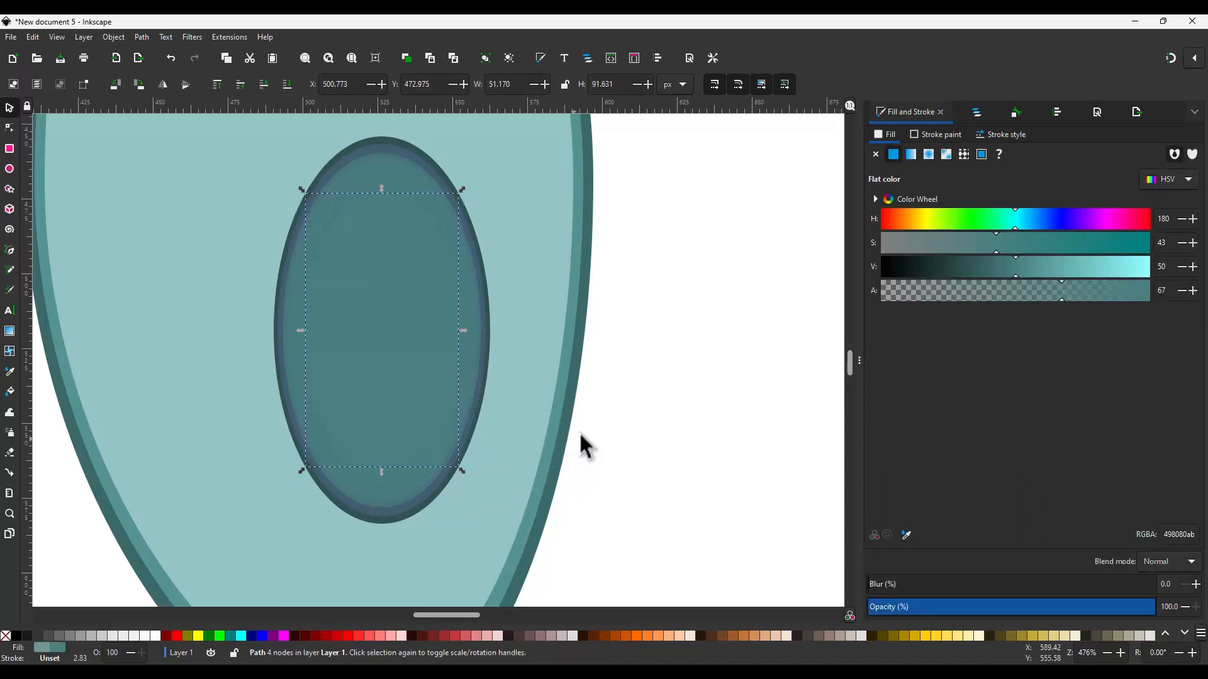
pyautogui.moveTo(1022, 271); pyautogui.dragTo(1029, 270)
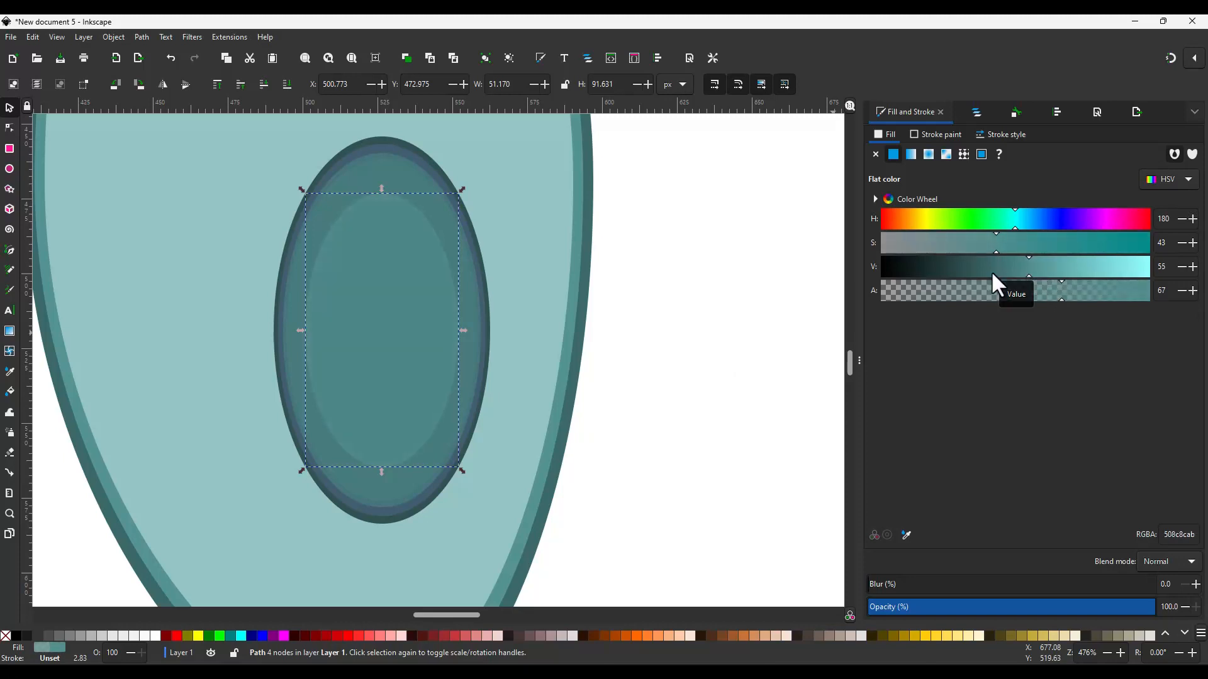
pyautogui.moveTo(461, 472); pyautogui.dragTo(467, 480)
# Step: Draw a small ellipse about 28 by 46 px in the lower part of the nested ellipses
pyautogui.press('e')
pyautogui.moveTo(365, 299)
pyautogui.mouseDown()
pyautogui.moveTo(410, 345)
pyautogui.moveTo(410, 405)
pyautogui.moveTo(433, 438)
pyautogui.mouseUp()
pyautogui.press('s')
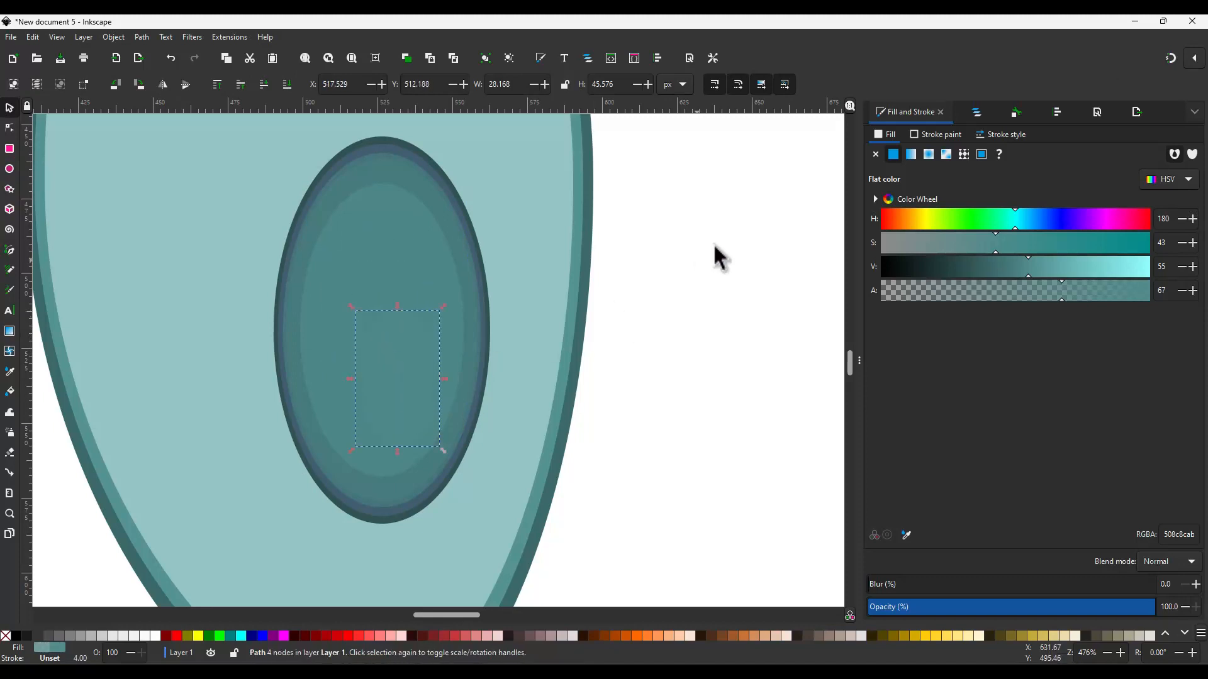
# Step: Give the small ellipse an opaque very dark teal fill with HSV values 180, 42 and 23 and alpha 100
pyautogui.moveTo(1067, 287); pyautogui.dragTo(1186, 288)
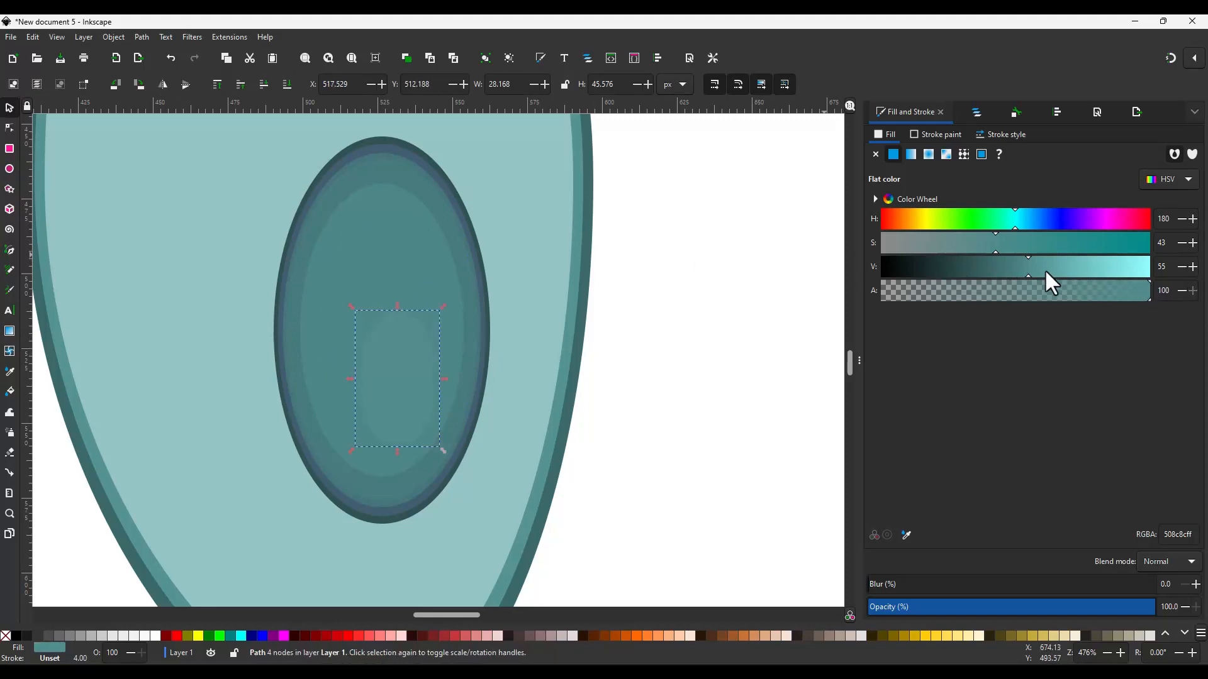
pyautogui.moveTo(1009, 267); pyautogui.dragTo(974, 265)
pyautogui.moveTo(952, 263); pyautogui.dragTo(942, 264)
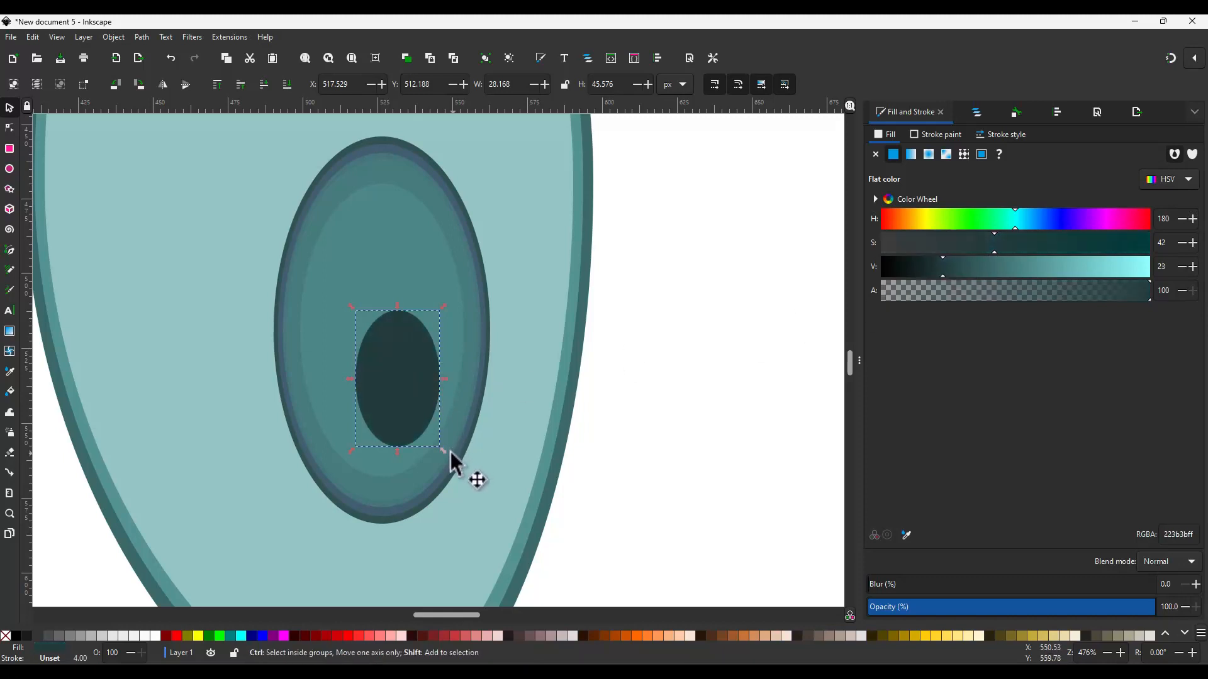
# Step: Duplicate the very dark ellipse, scale the copy about its centre to about 25 by 41 px and set its HSV value to 16
pyautogui.moveTo(440, 449); pyautogui.dragTo(435, 441)
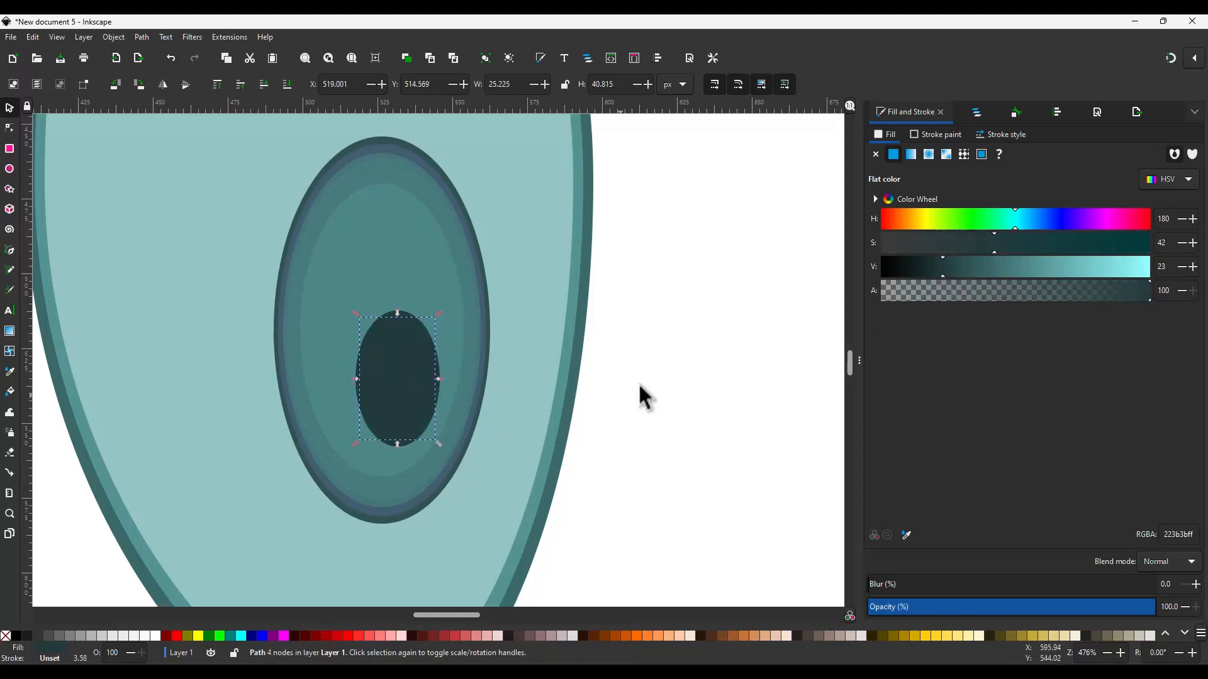
pyautogui.moveTo(929, 271); pyautogui.dragTo(922, 271)
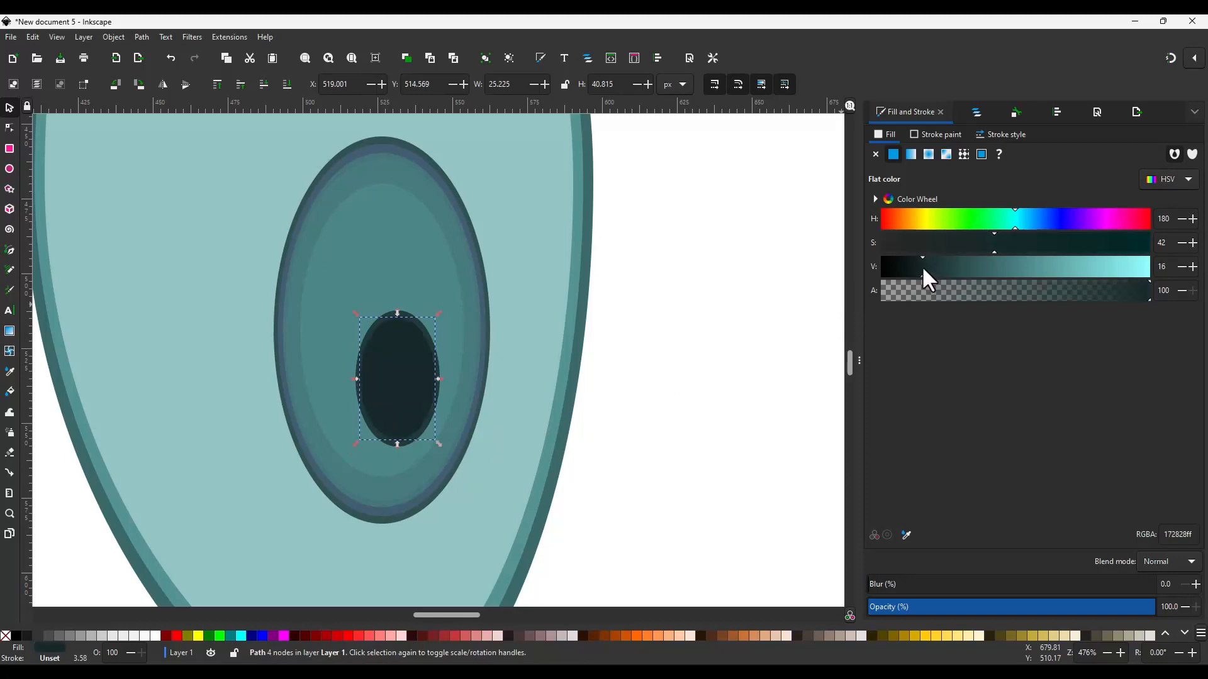
# Step: Duplicate the innermost dark ellipse, scale the copy about its centre to about 23 by 38 px and fill it with black
pyautogui.scroll(3, 475, 399)
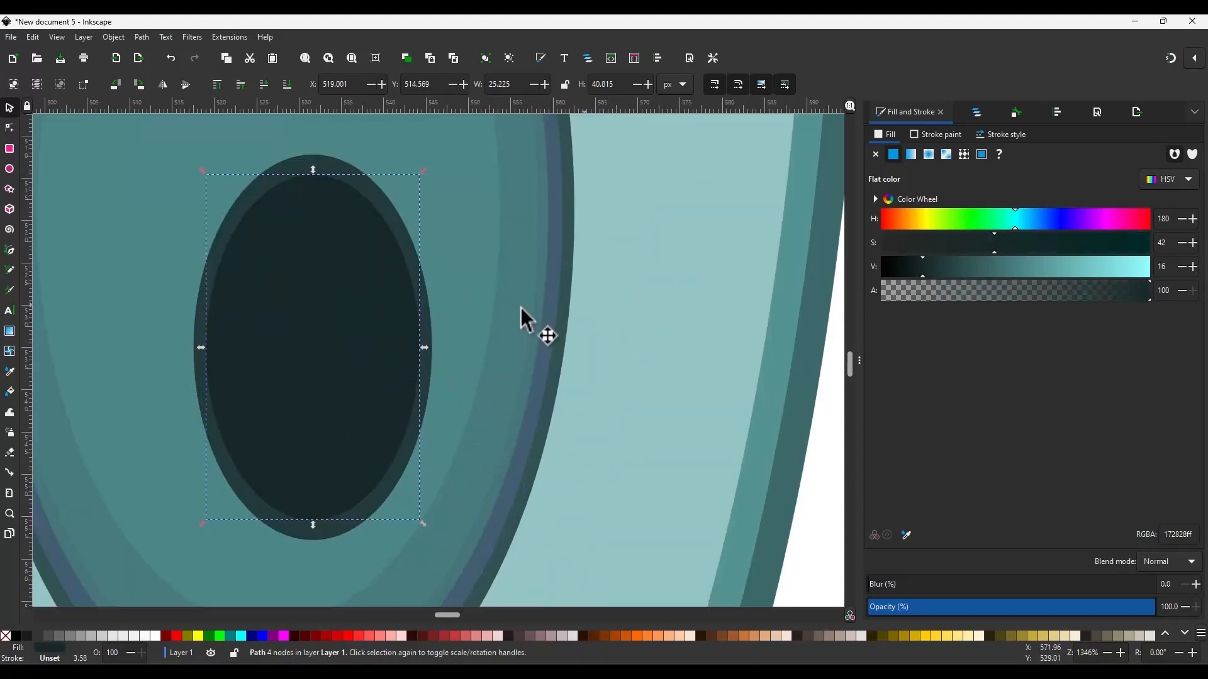
pyautogui.click(381, 202)
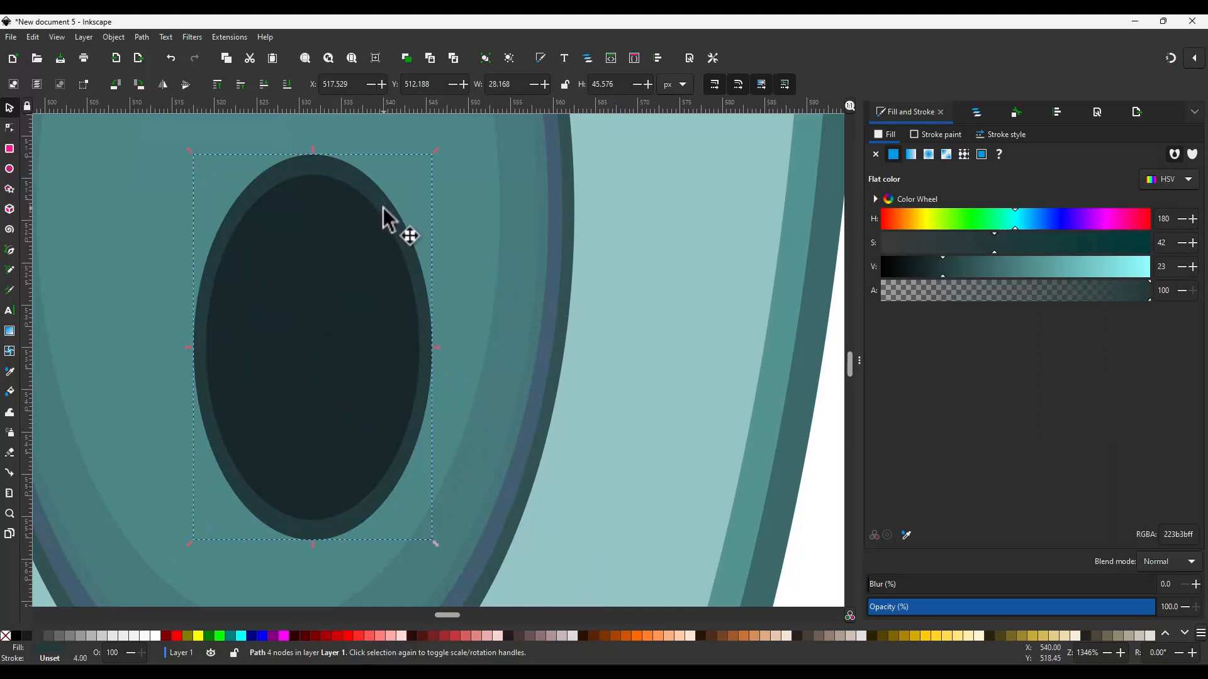
pyautogui.click(381, 303)
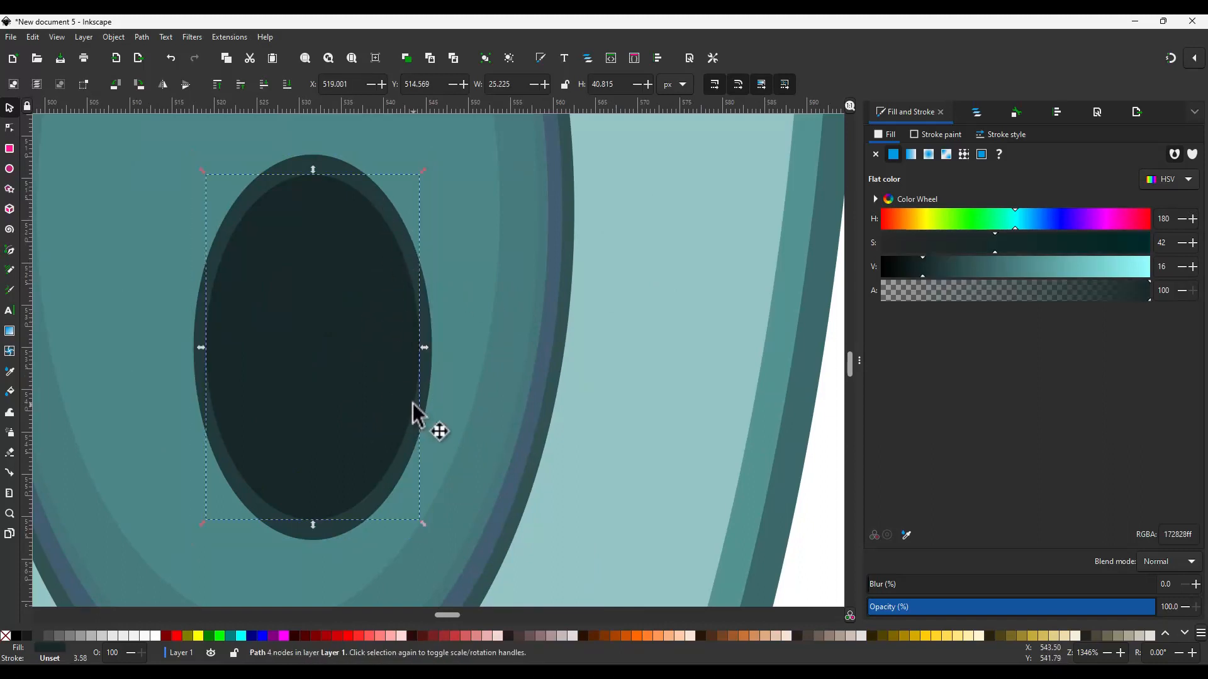
pyautogui.moveTo(420, 531); pyautogui.dragTo(416, 512)
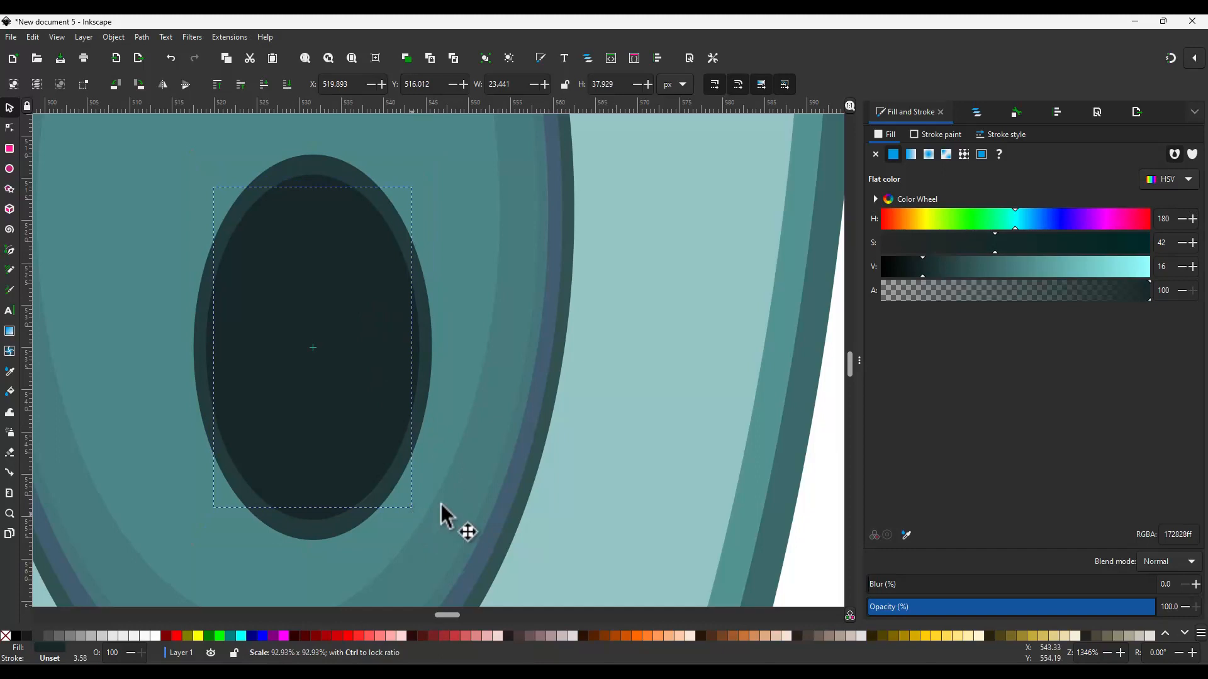
pyautogui.moveTo(922, 270); pyautogui.dragTo(875, 265)
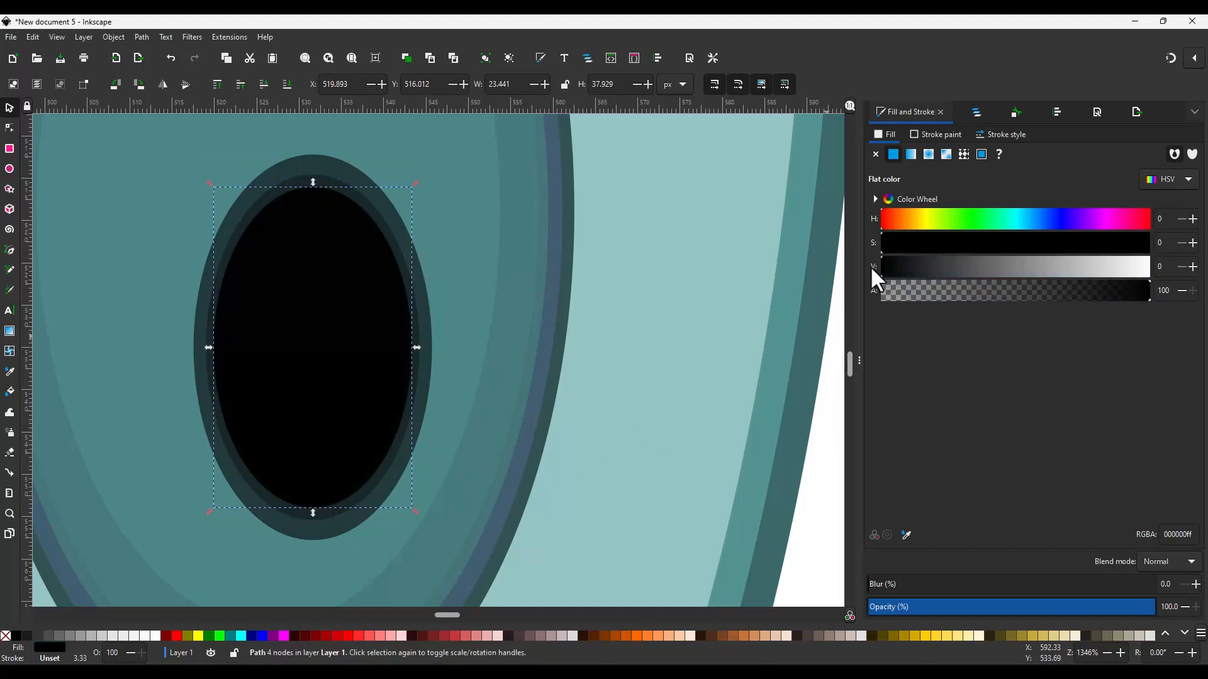
# Step: Select the outermost very dark ellipse around the black centre and place it in its own group
pyautogui.click(420, 313)
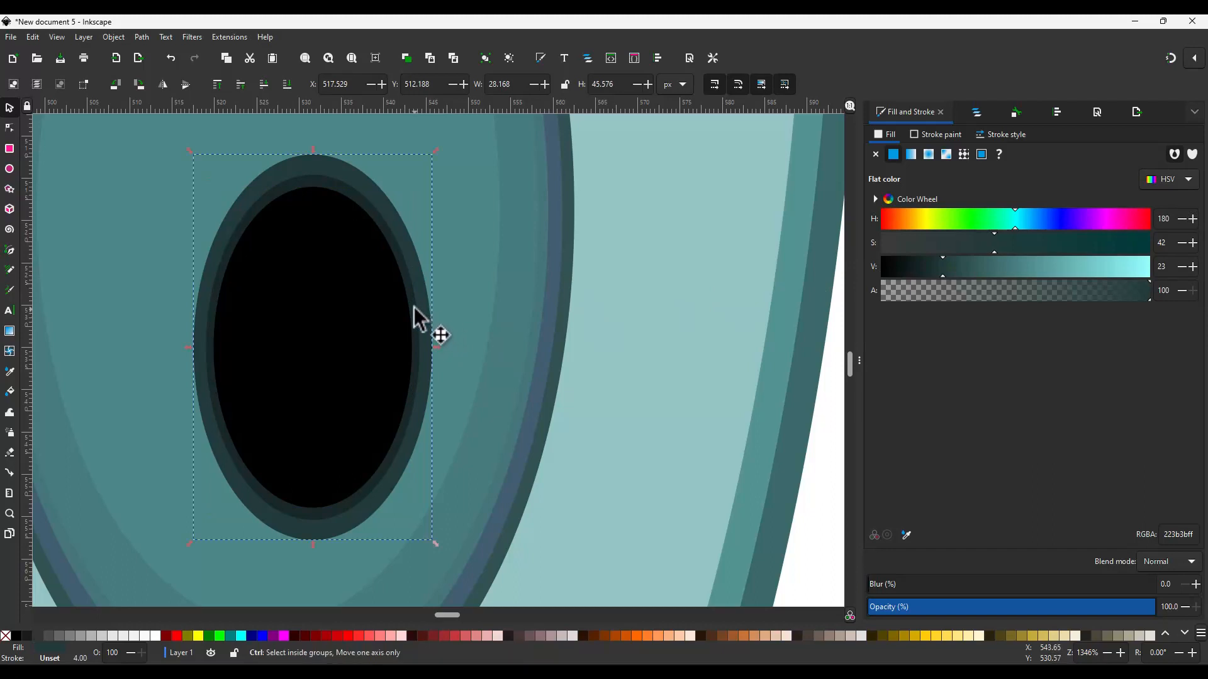
pyautogui.scroll(2, 410, 328)
pyautogui.click(429, 315)
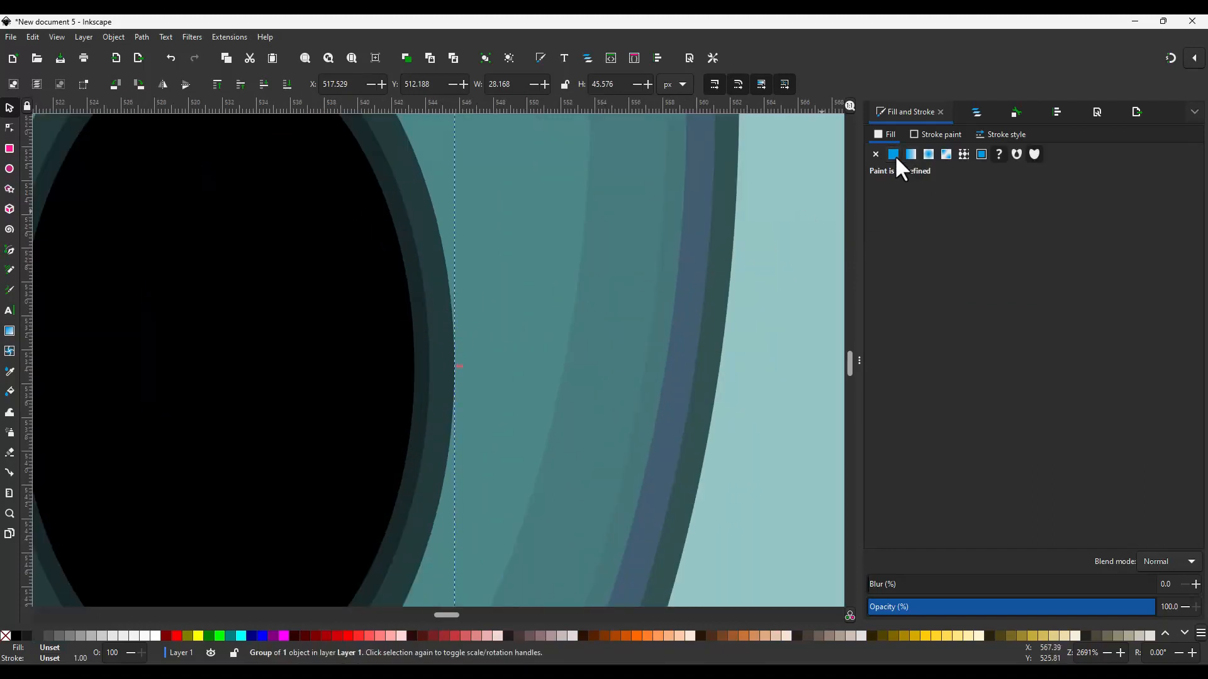
pyautogui.click(925, 153)
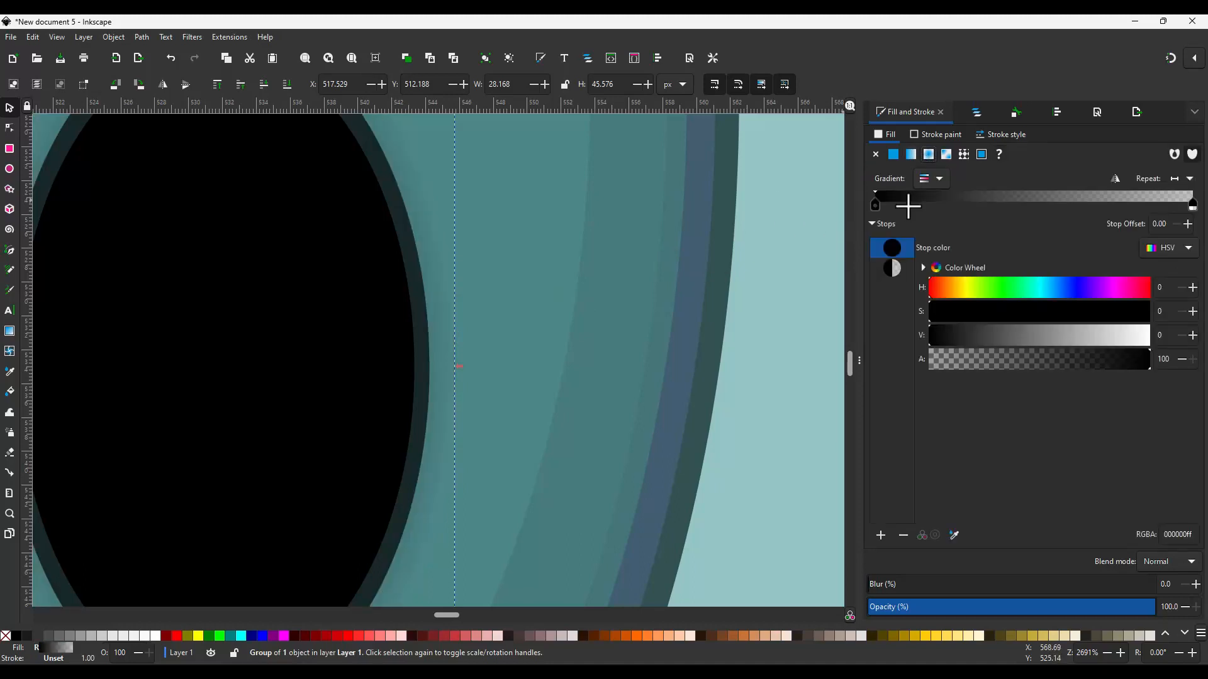
pyautogui.click(892, 269)
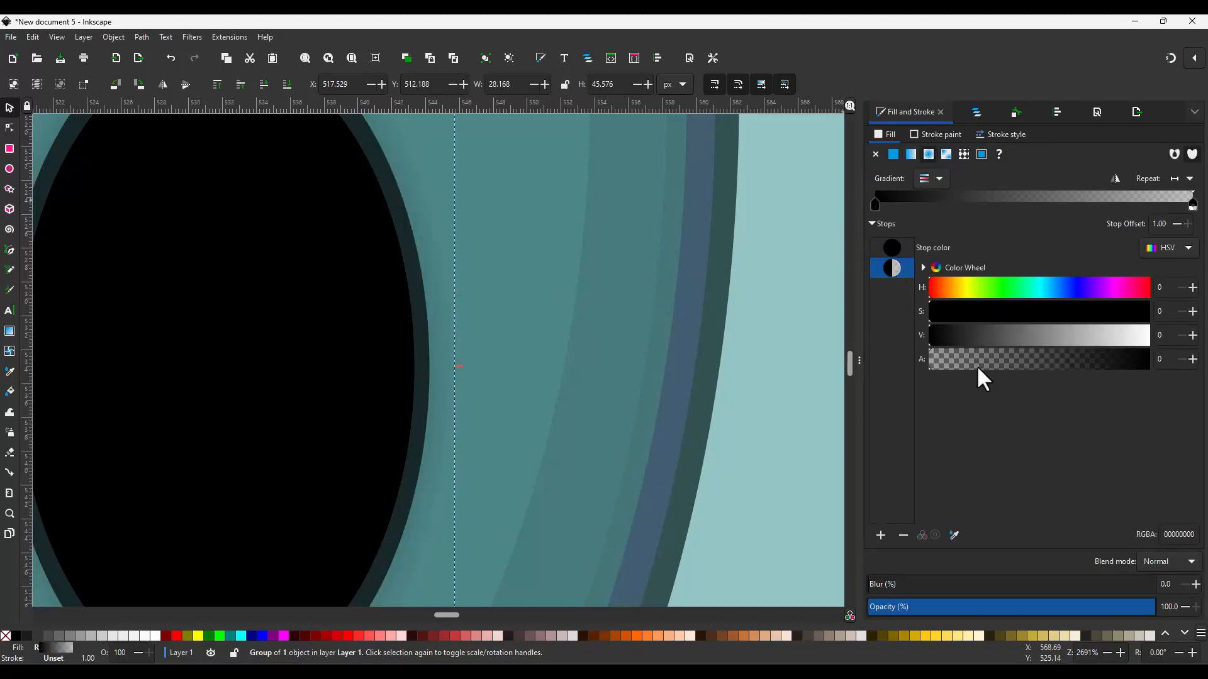
pyautogui.scroll(-1, 546, 345)
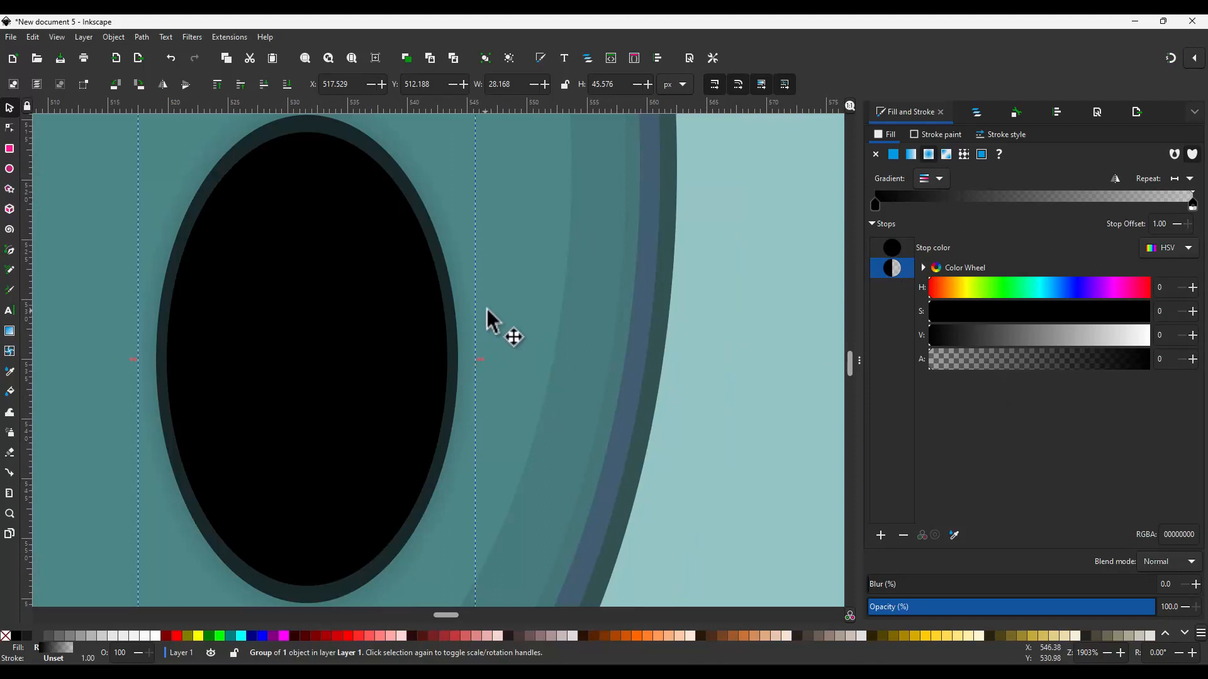
pyautogui.hotkey('ctrl', 'z')
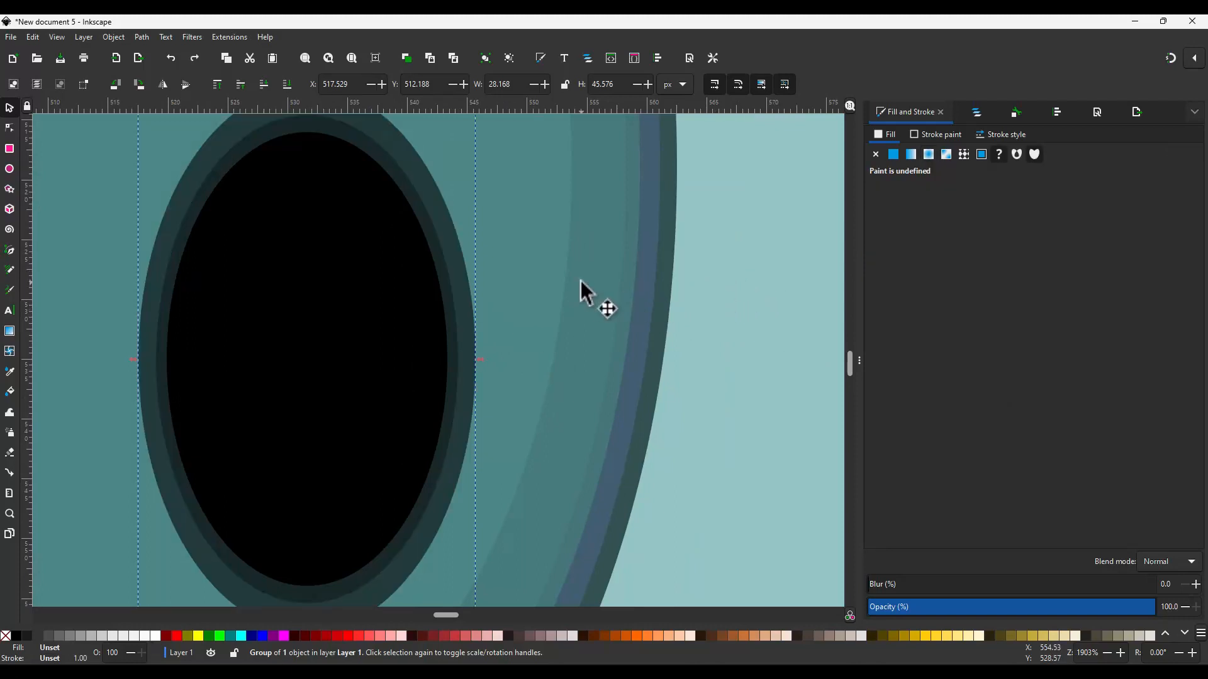
pyautogui.click(929, 154)
pyautogui.moveTo(995, 363); pyautogui.dragTo(1175, 365)
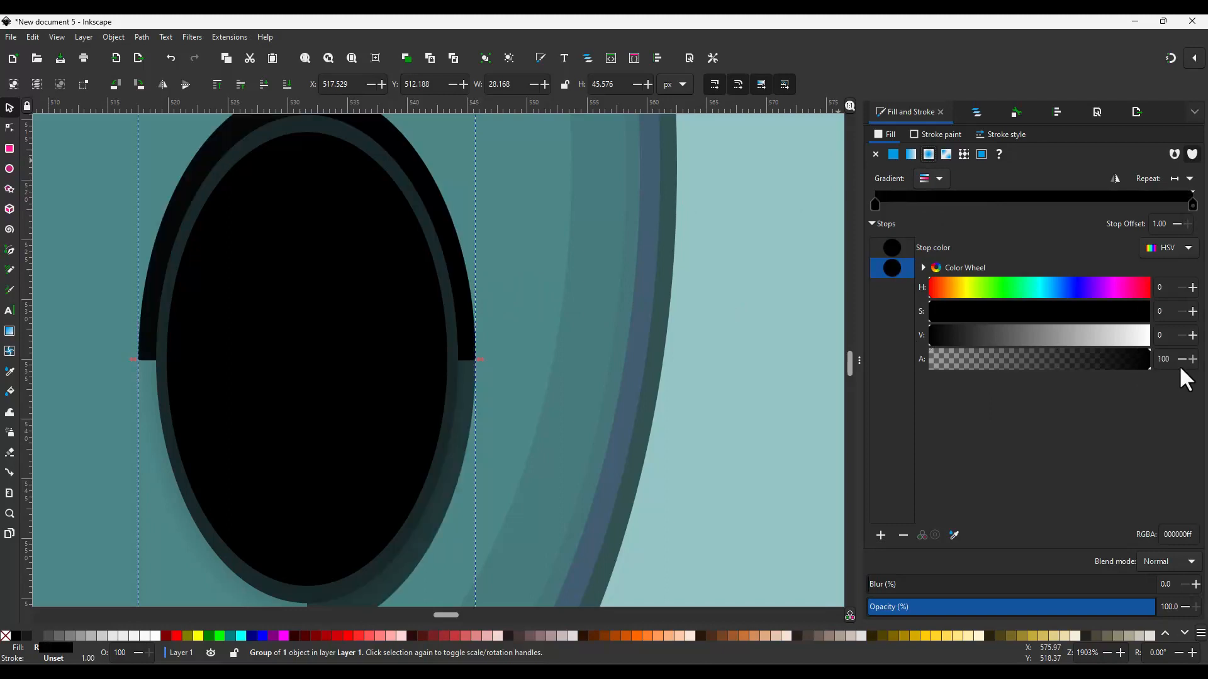
pyautogui.hotkey('ctrl', 'z')
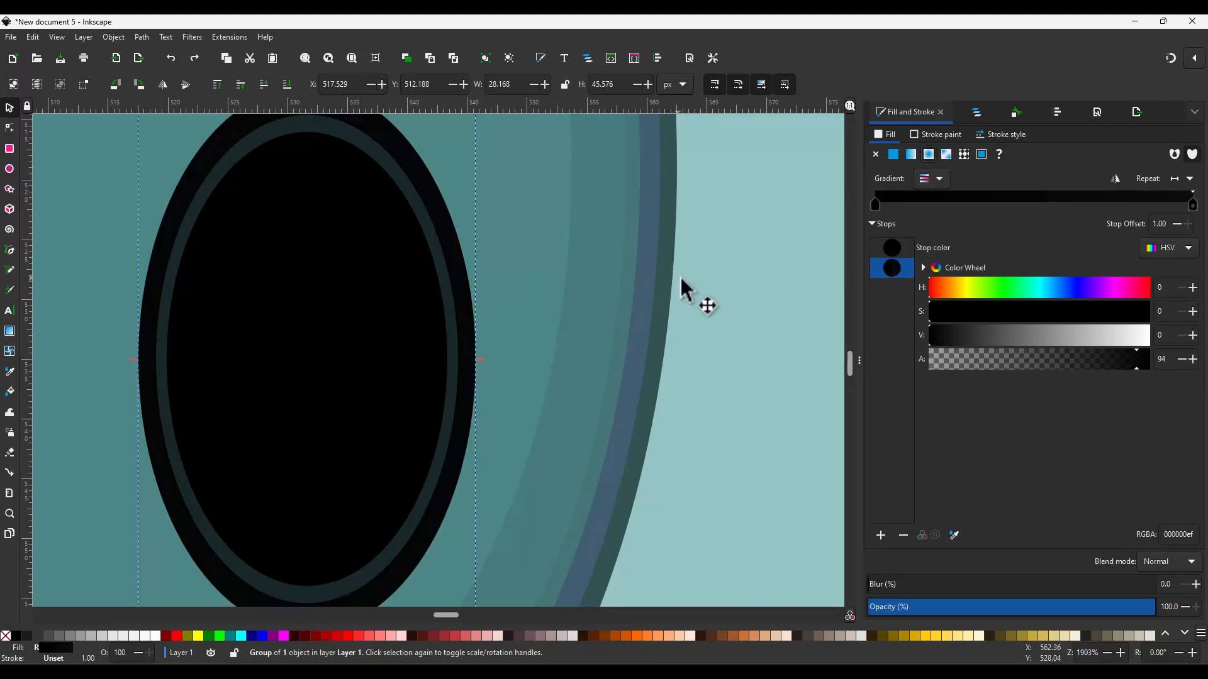
pyautogui.hotkey('ctrl', 'z')
pyautogui.hotkey('ctrl', 'z')
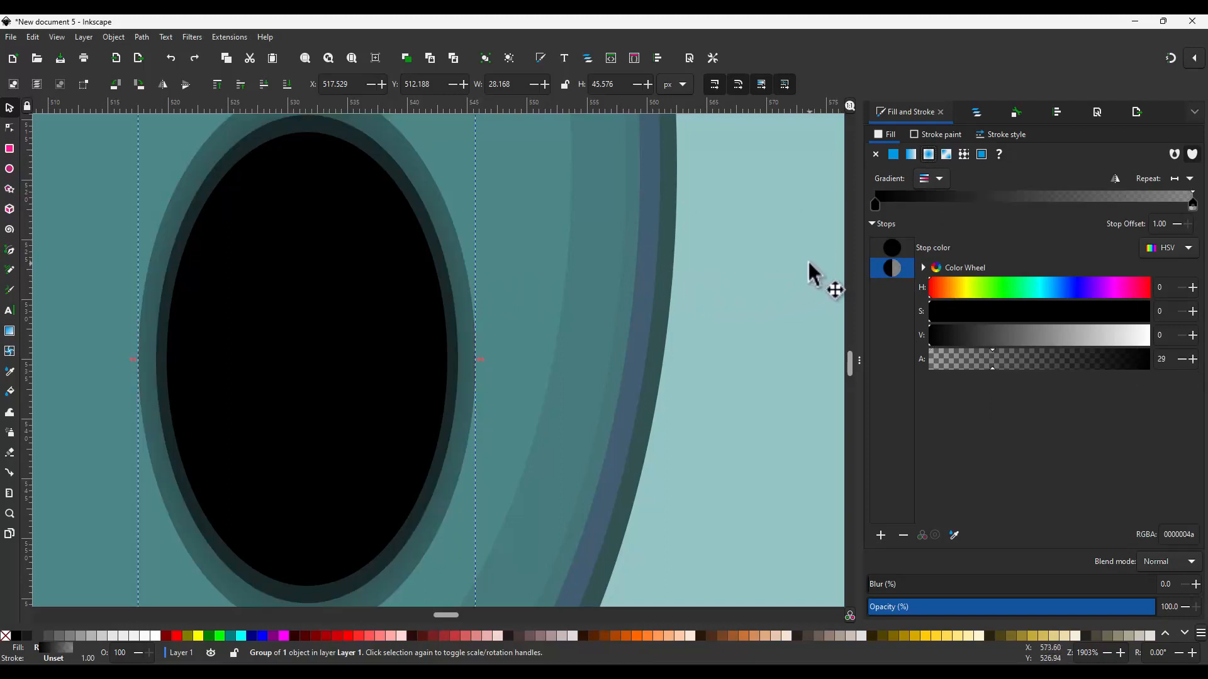
# Step: Try an opaque light grey end stop with HSV values 196, 0 and 85 on the outer ellipse's radial gradient
pyautogui.click(623, 269)
pyautogui.click(440, 221)
pyautogui.moveTo(987, 362); pyautogui.dragTo(1172, 361)
pyautogui.moveTo(1036, 292); pyautogui.dragTo(1056, 288)
pyautogui.click(1117, 335)
pyautogui.click(1045, 288)
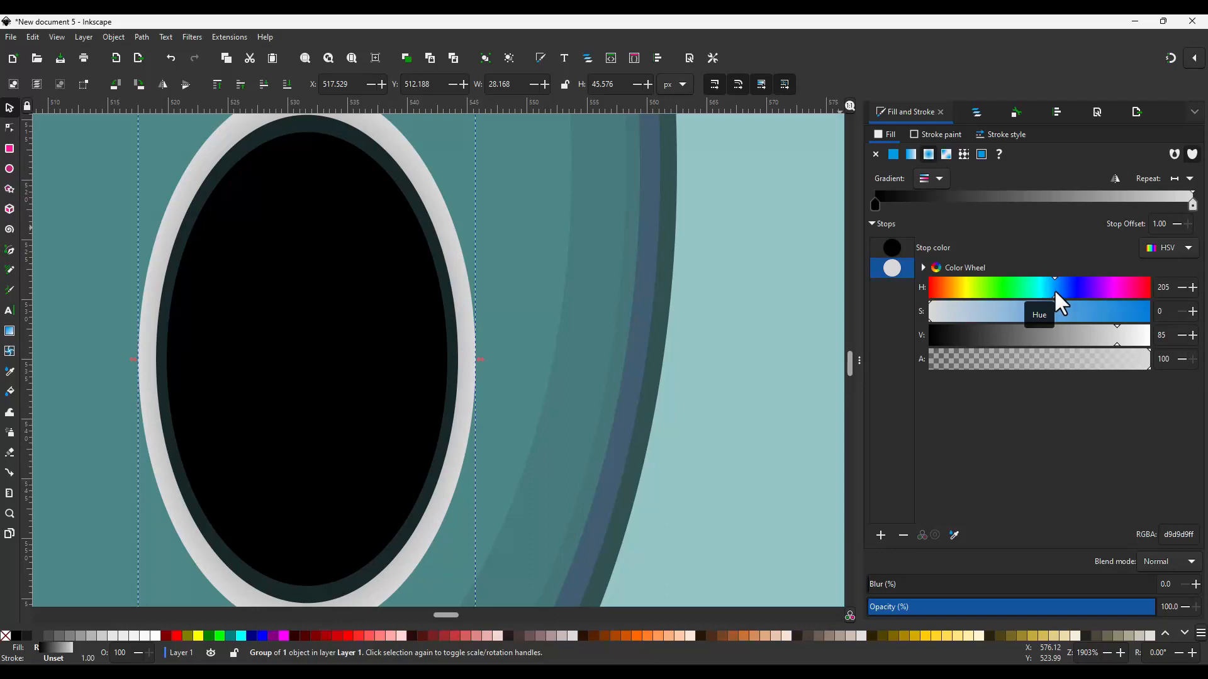
pyautogui.click(1050, 291)
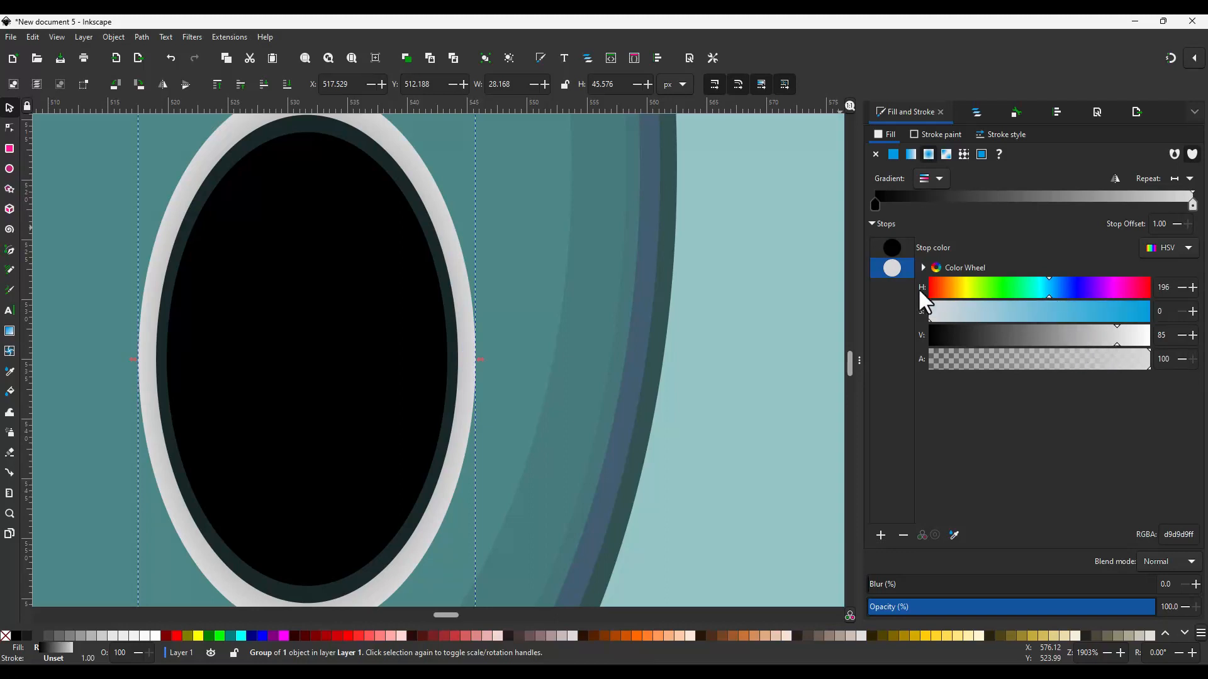
pyautogui.click(893, 250)
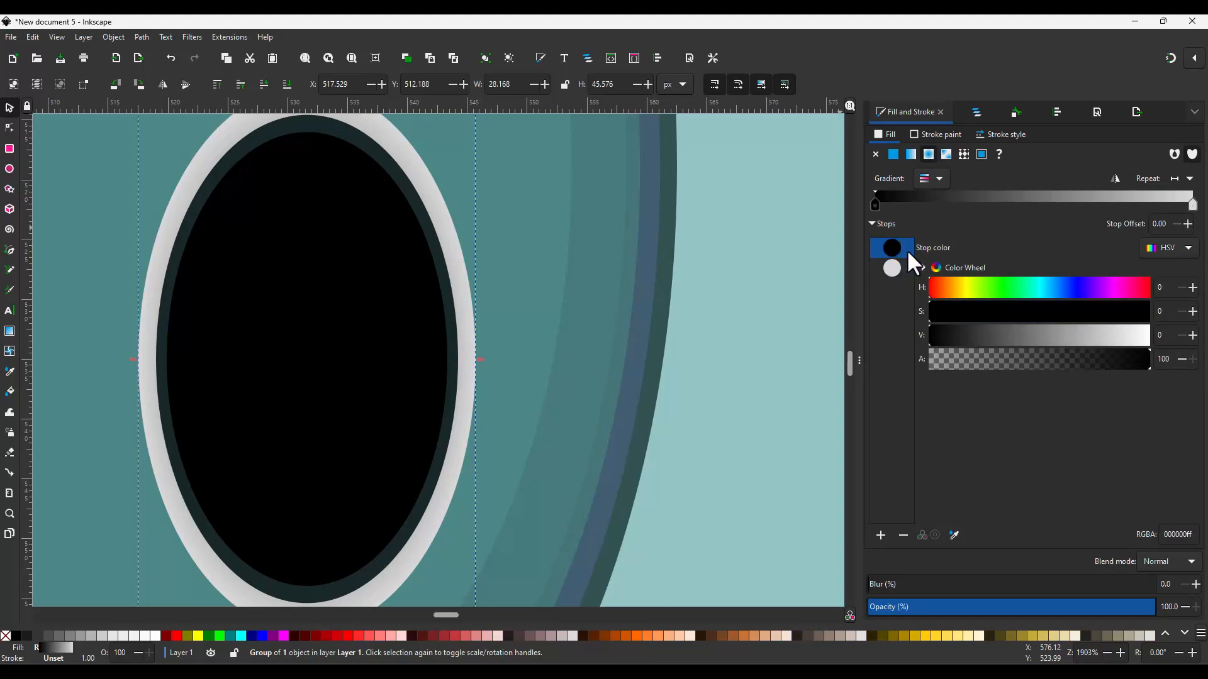
# Step: Refill the outer ellipse with a radial gradient whose two stops are opaque teal, HSV values 180, 42 and 73
pyautogui.click(894, 157)
pyautogui.moveTo(1048, 268); pyautogui.dragTo(1079, 270)
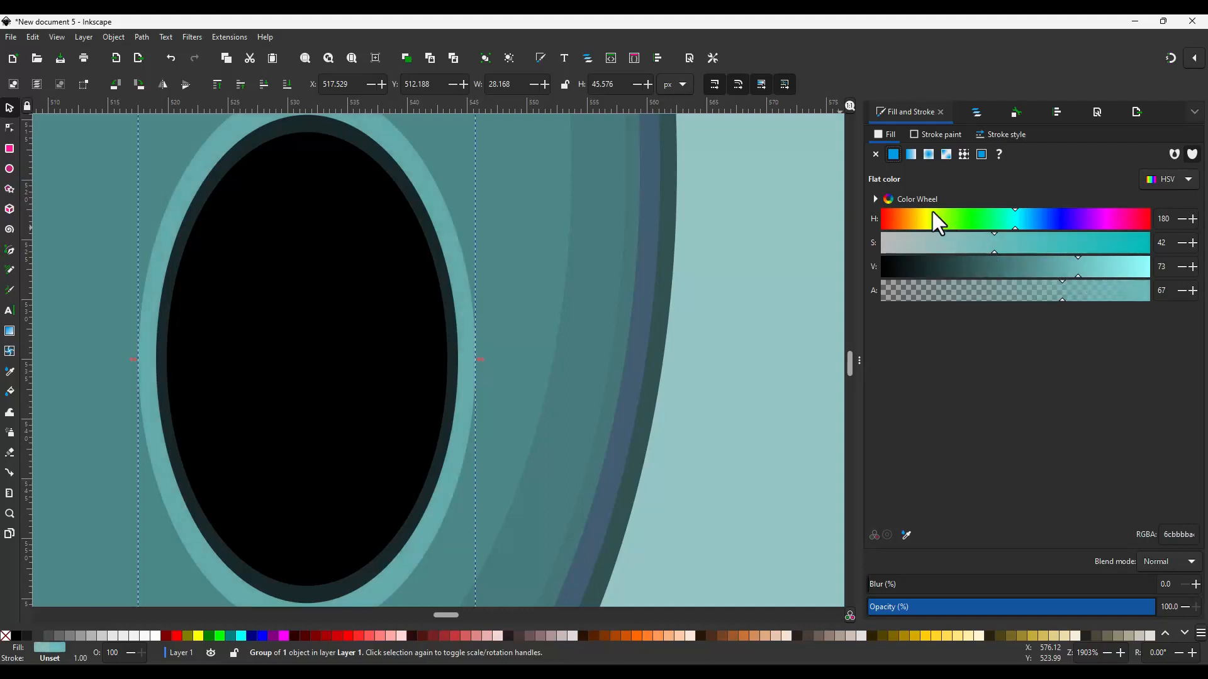
pyautogui.click(925, 155)
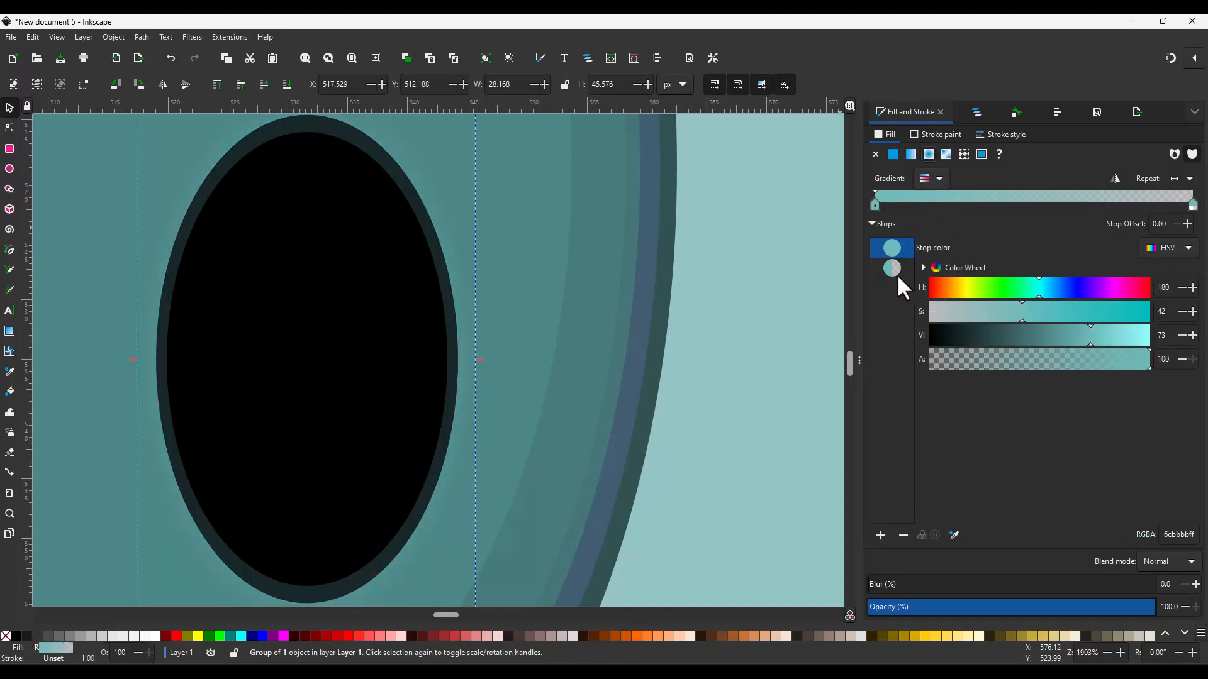
pyautogui.click(896, 273)
pyautogui.moveTo(1010, 361); pyautogui.dragTo(1180, 359)
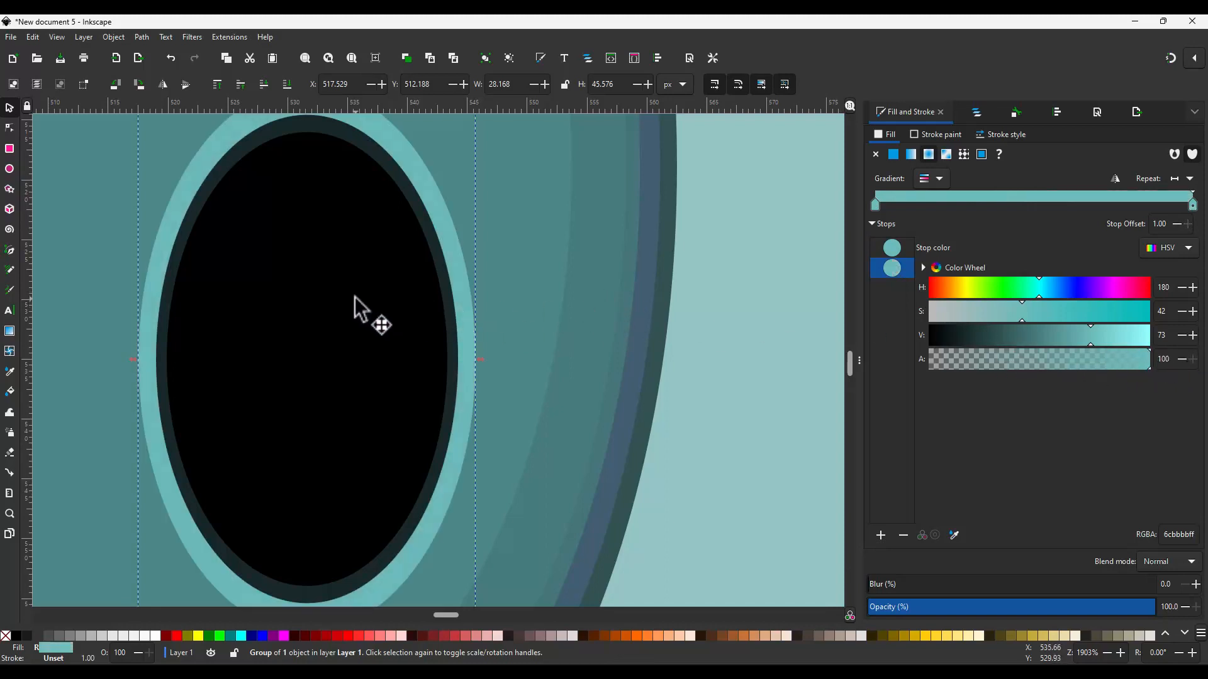
# Step: Add two stops to the outer ellipse's radial gradient and move them near the rim to offsets 0.96 and 0.92
pyautogui.press('g')
pyautogui.click(891, 249)
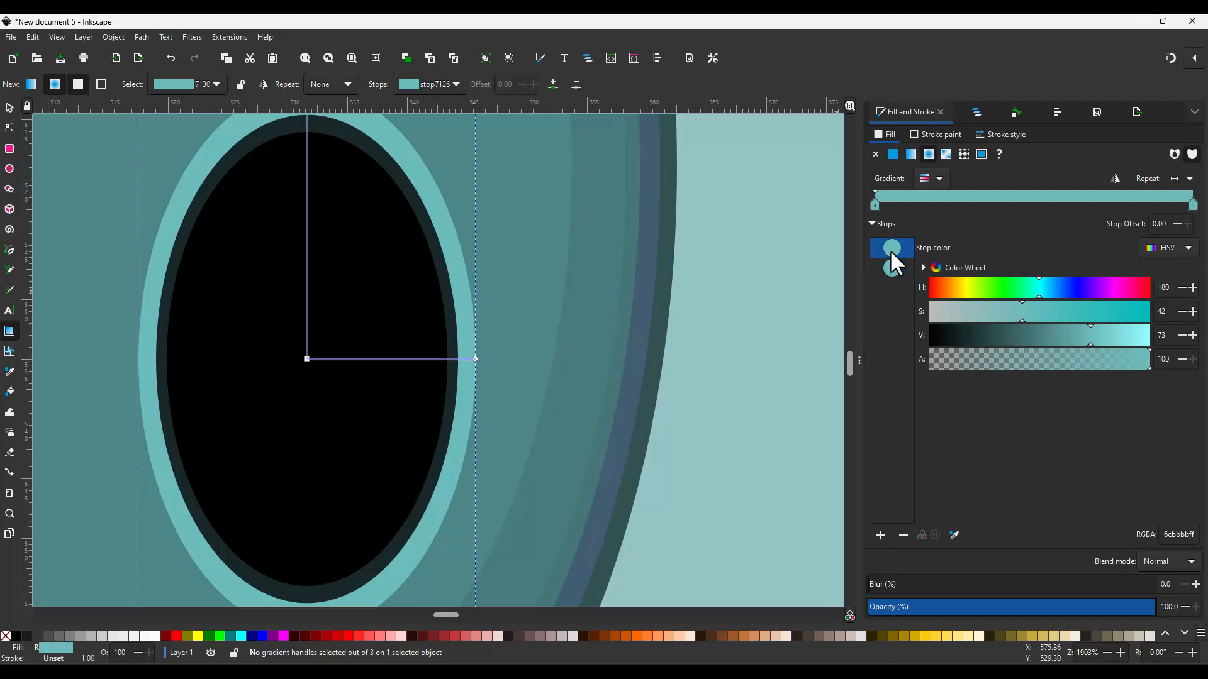
pyautogui.click(880, 532)
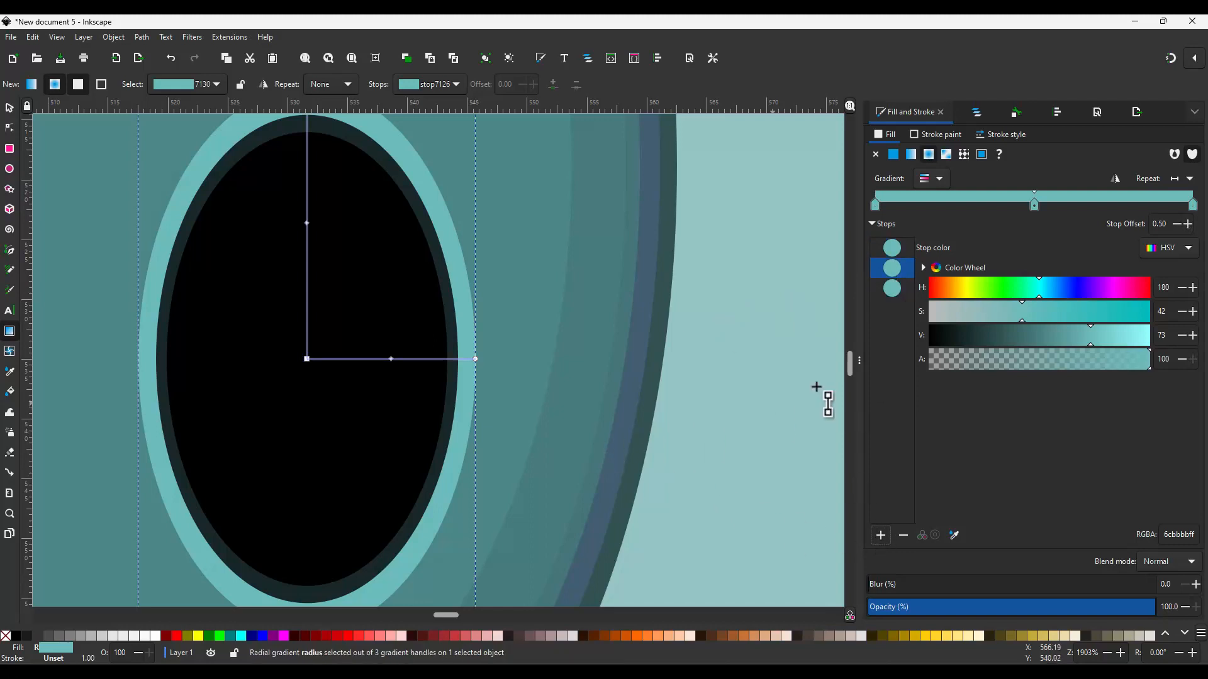
pyautogui.click(881, 534)
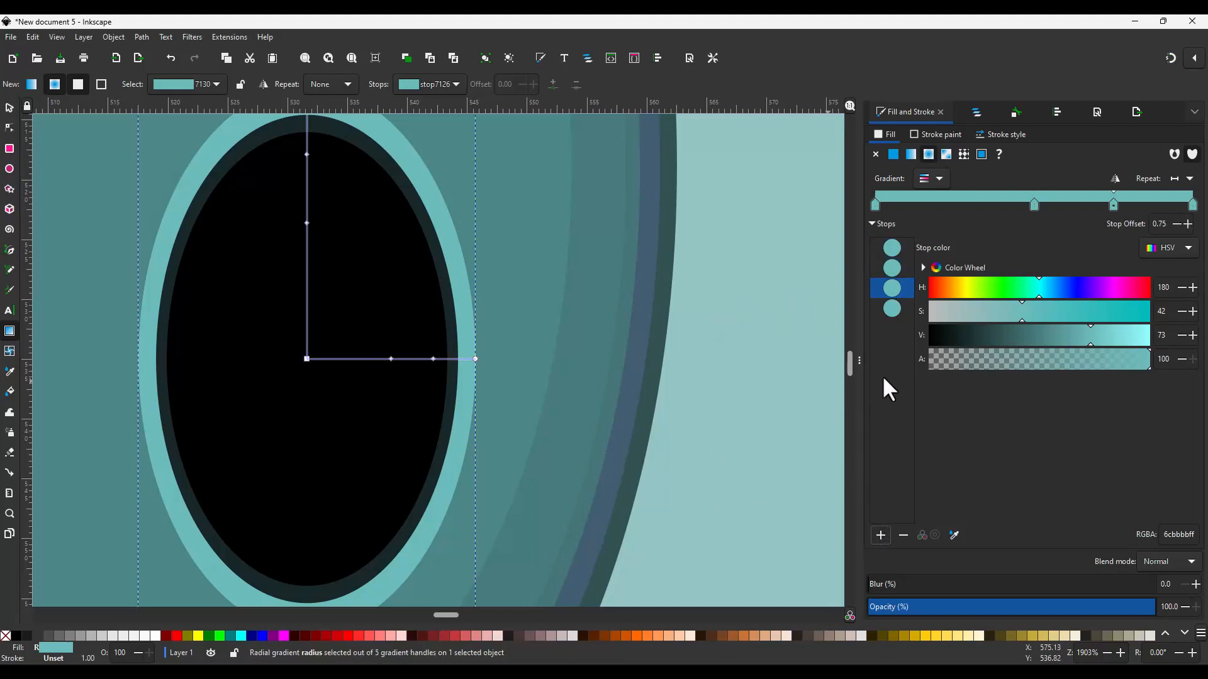
pyautogui.keyDown('ctrl'); pyautogui.scroll(3, 453, 368); pyautogui.keyUp('ctrl')
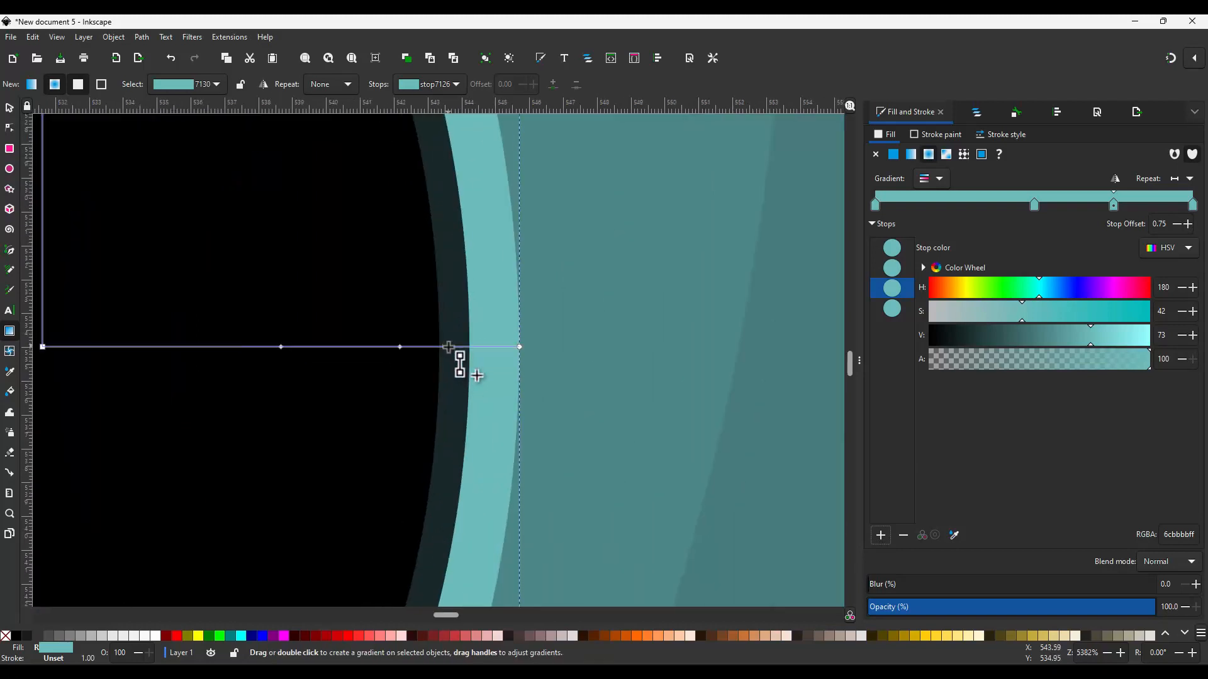
pyautogui.moveTo(405, 346); pyautogui.dragTo(499, 348)
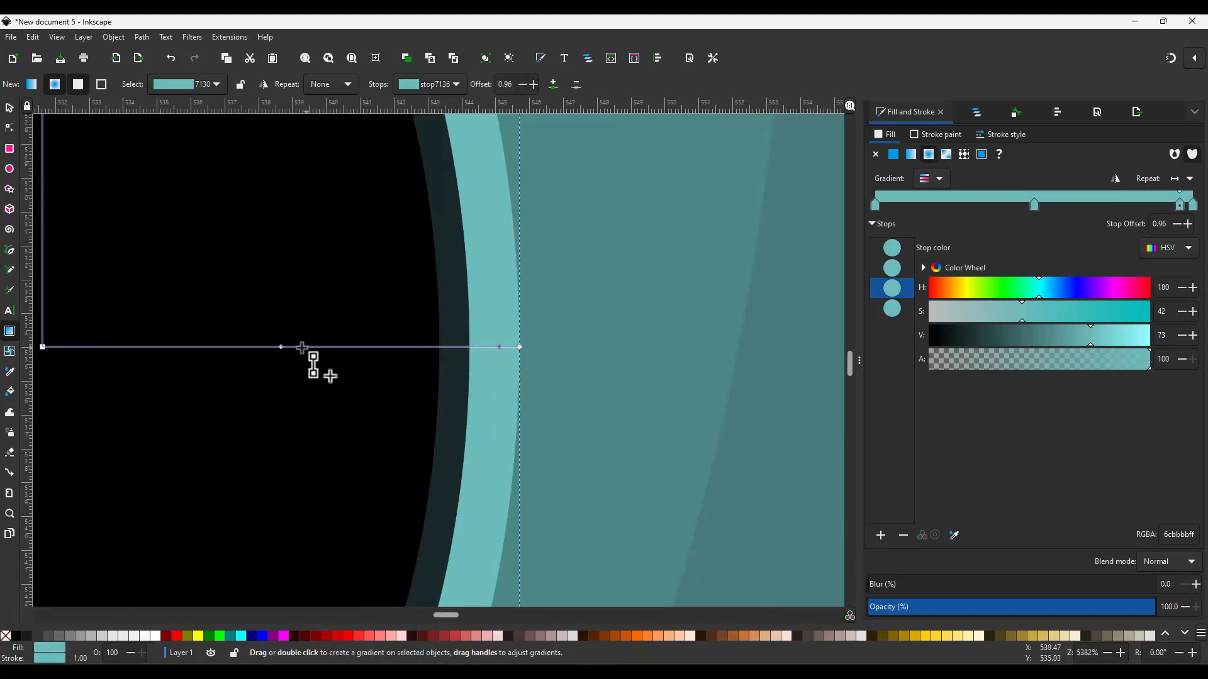
pyautogui.moveTo(285, 348)
pyautogui.mouseDown()
pyautogui.moveTo(491, 350)
pyautogui.moveTo(479, 350)
pyautogui.mouseUp()
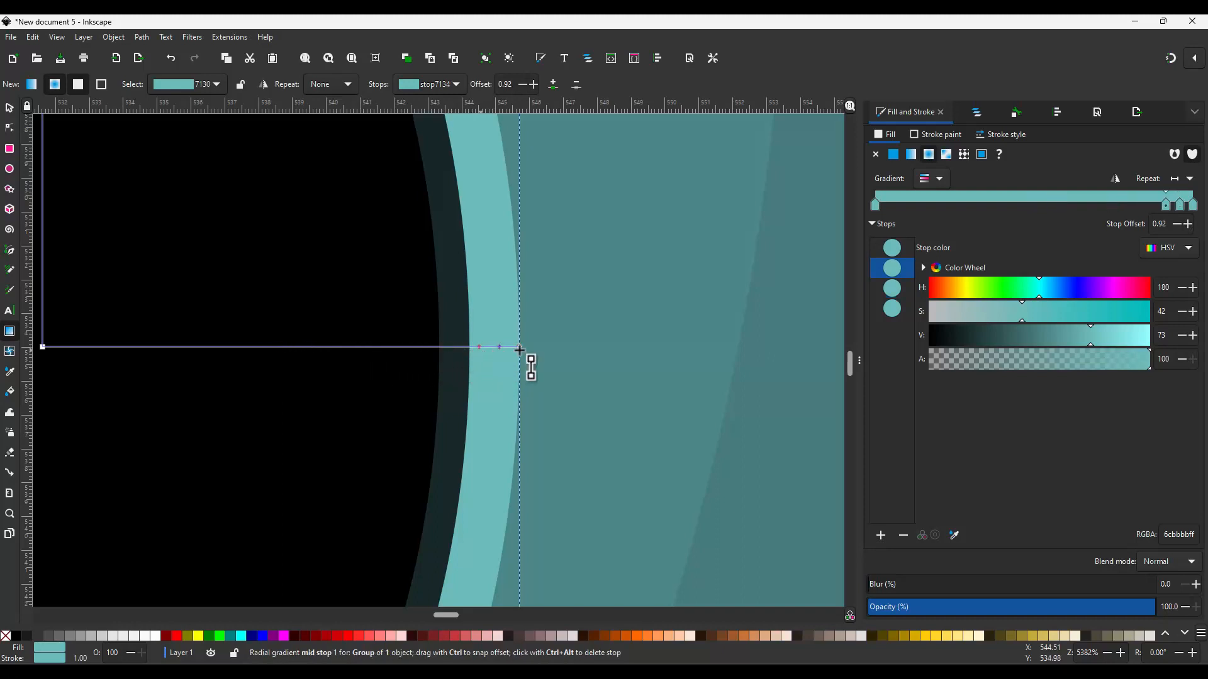
# Step: Darken the gradient's rim stops, setting HSV value 44 for the 0.96 stop and 55 for the 0.92 stop
pyautogui.click(892, 288)
pyautogui.click(1002, 334)
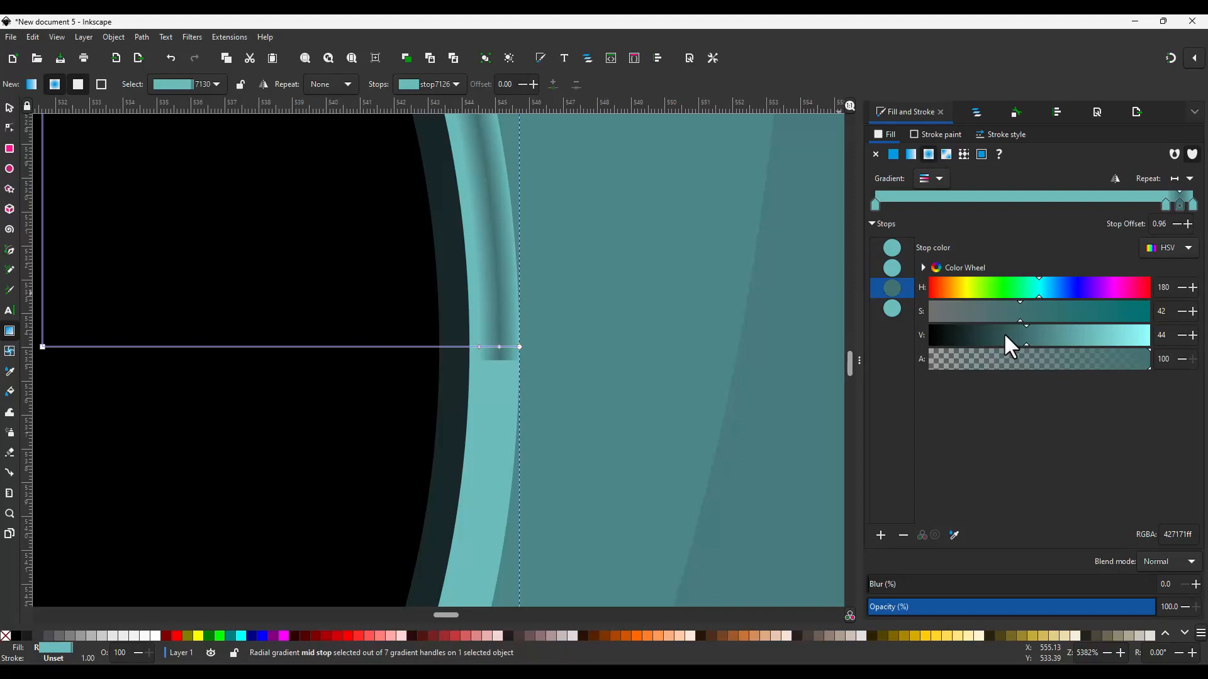
pyautogui.moveTo(1005, 331); pyautogui.dragTo(1024, 330)
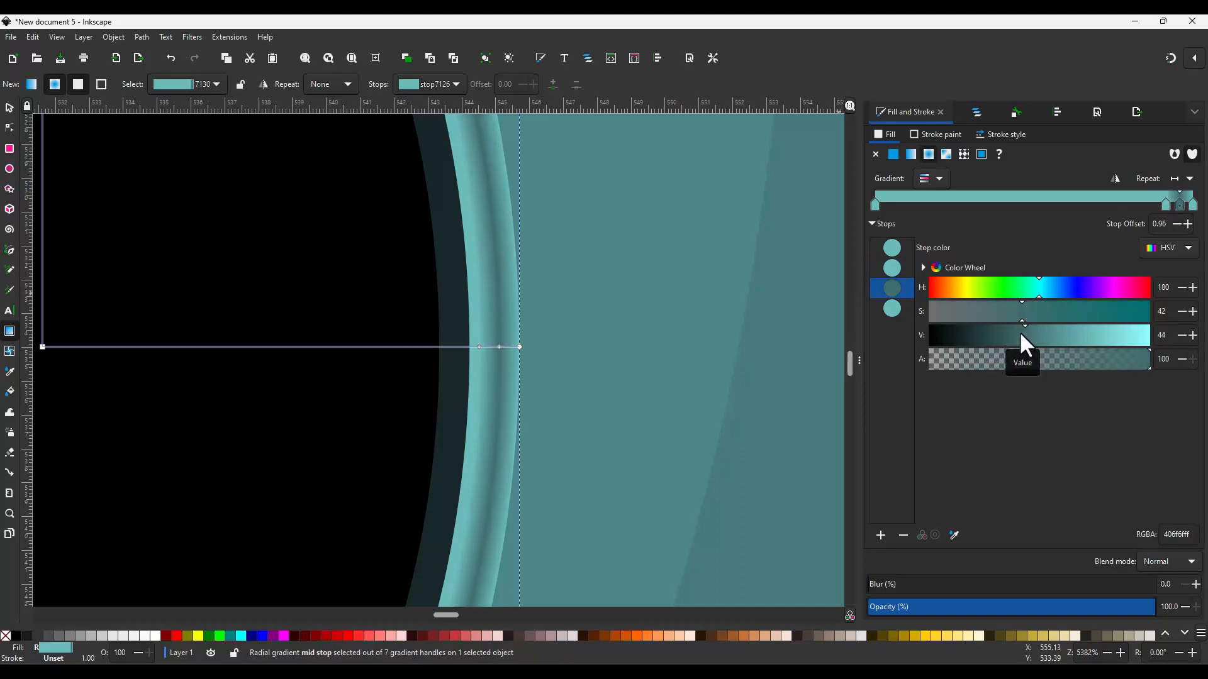
pyautogui.click(905, 272)
pyautogui.click(1049, 337)
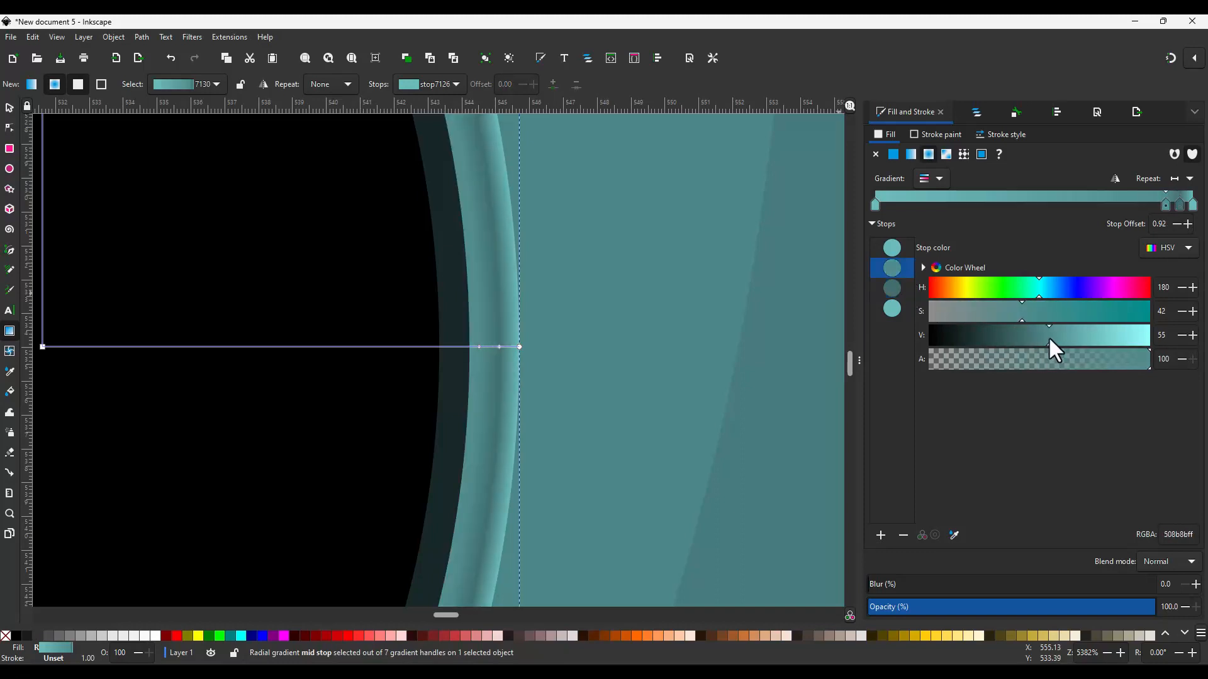
pyautogui.scroll(-3, 679, 362)
pyautogui.scroll(-1, 679, 362)
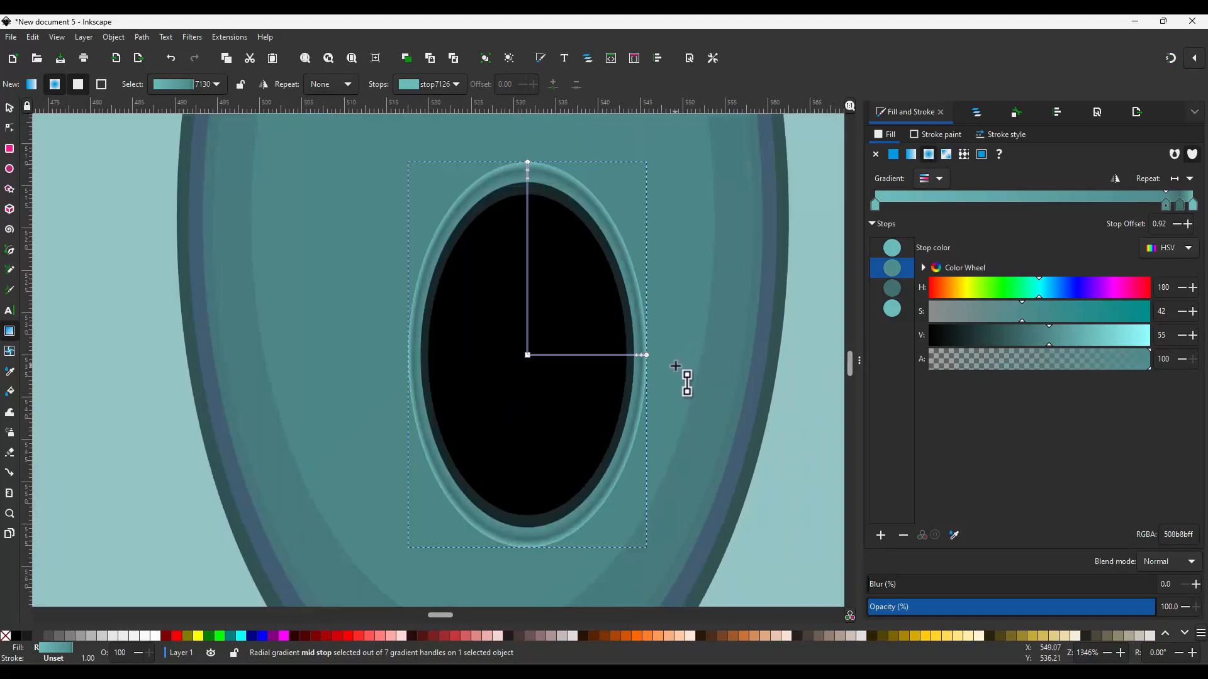
# Step: Ungroup the gradient ellipse, and refill the black central ellipse with the surrounding teal darkened to HSV values 181, 43 and 41
pyautogui.press('s')
pyautogui.scroll(-2, 688, 361)
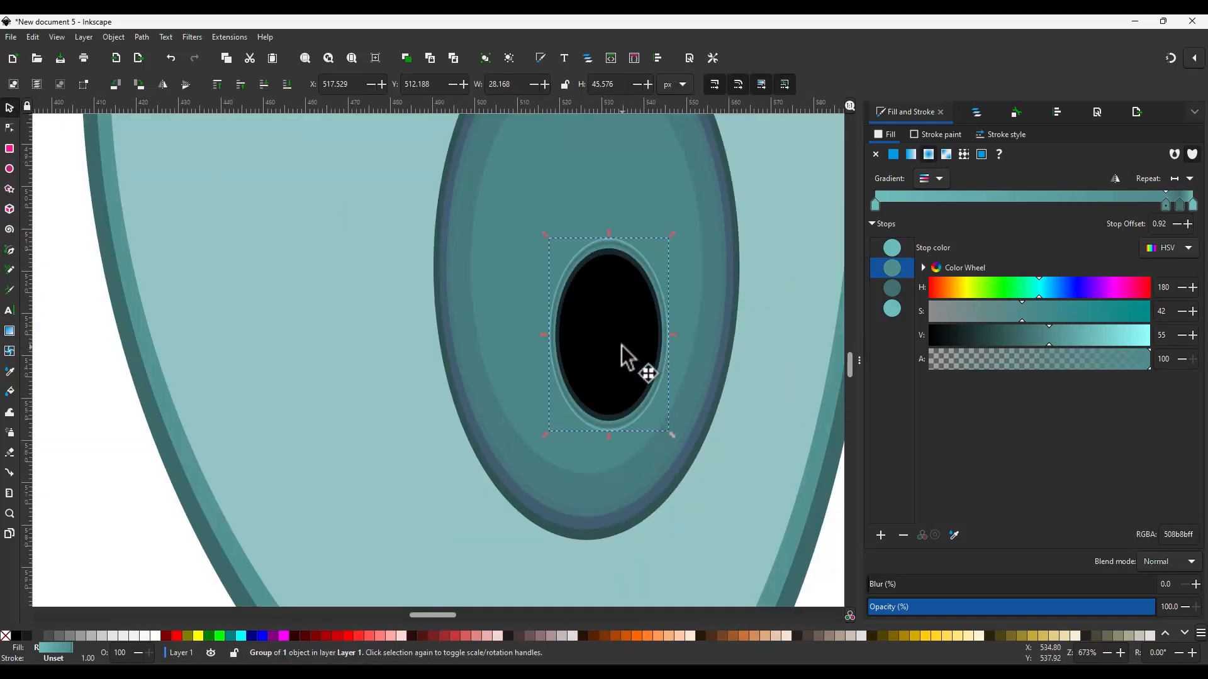
pyautogui.hotkey('ctrl', 'shift', 'g')
pyautogui.moveTo(960, 277); pyautogui.dragTo(938, 277)
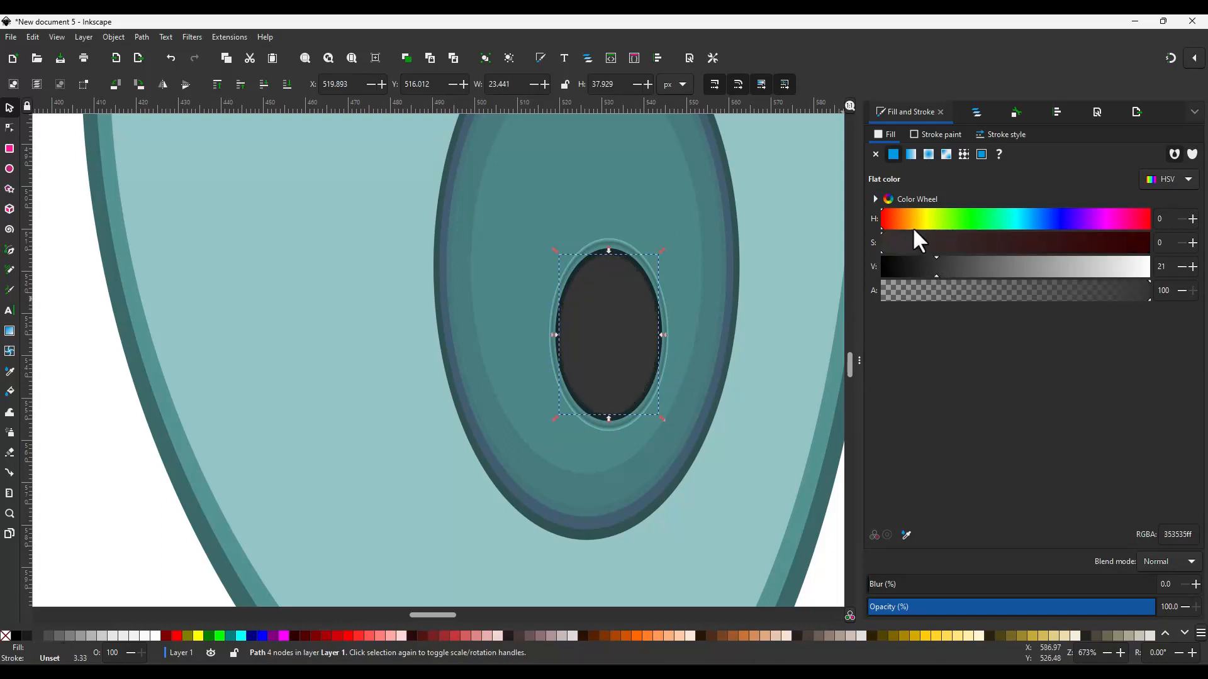
pyautogui.click(907, 536)
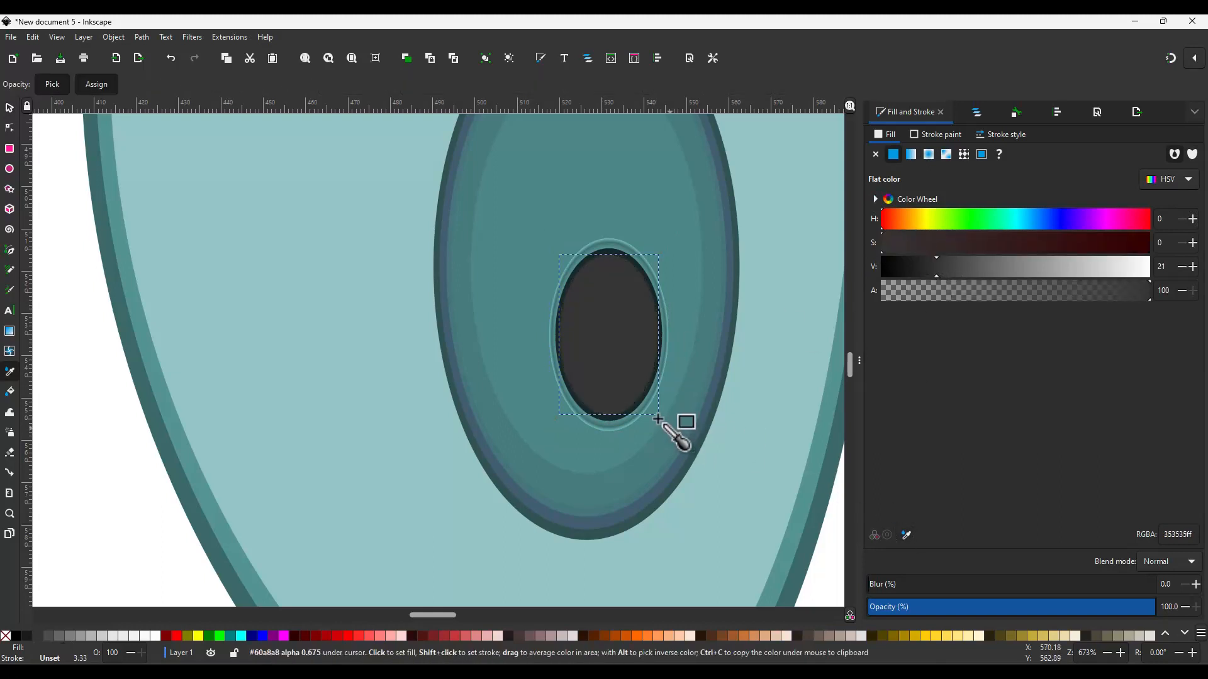
pyautogui.click(692, 354)
pyautogui.moveTo(1025, 275); pyautogui.dragTo(990, 267)
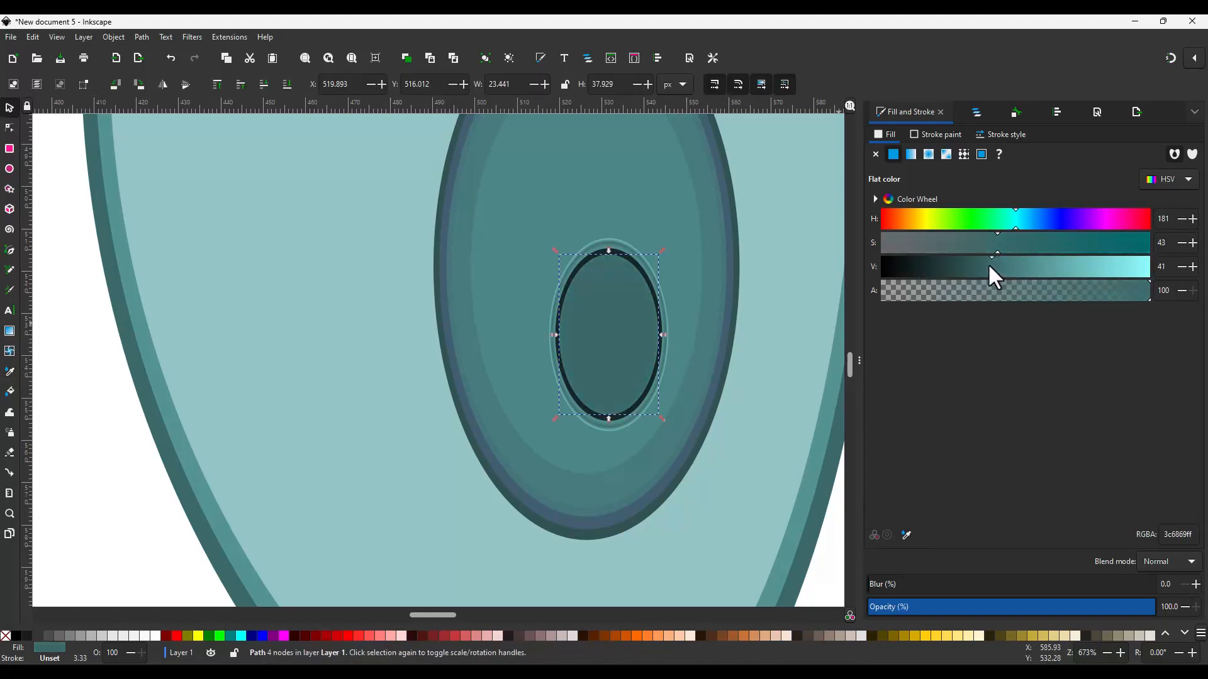
# Step: Duplicate the central ellipse, scale the copy to about 13 by 21 px, fill it black and shift it slightly down and right
pyautogui.moveTo(662, 418); pyautogui.dragTo(638, 390)
pyautogui.moveTo(974, 272); pyautogui.dragTo(852, 257)
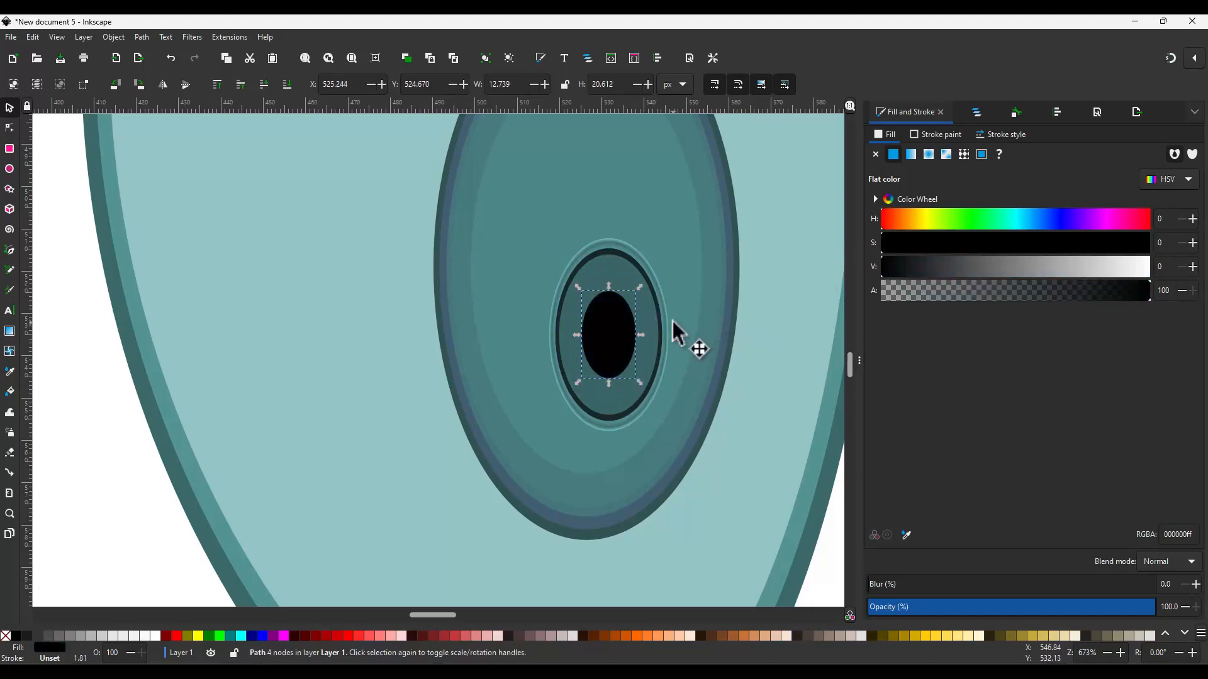
pyautogui.scroll(2, 588, 352)
pyautogui.moveTo(628, 306); pyautogui.dragTo(643, 320)
# Step: Duplicate the black pupil and turn the copy into a light grey circle, about 2.7 px wide, at the pupil's upper-left edge
pyautogui.hotkey('ctrl', 'd')
pyautogui.moveTo(644, 320); pyautogui.dragTo(588, 259)
pyautogui.moveTo(588, 347); pyautogui.dragTo(591, 278)
pyautogui.moveTo(884, 267); pyautogui.dragTo(1112, 266)
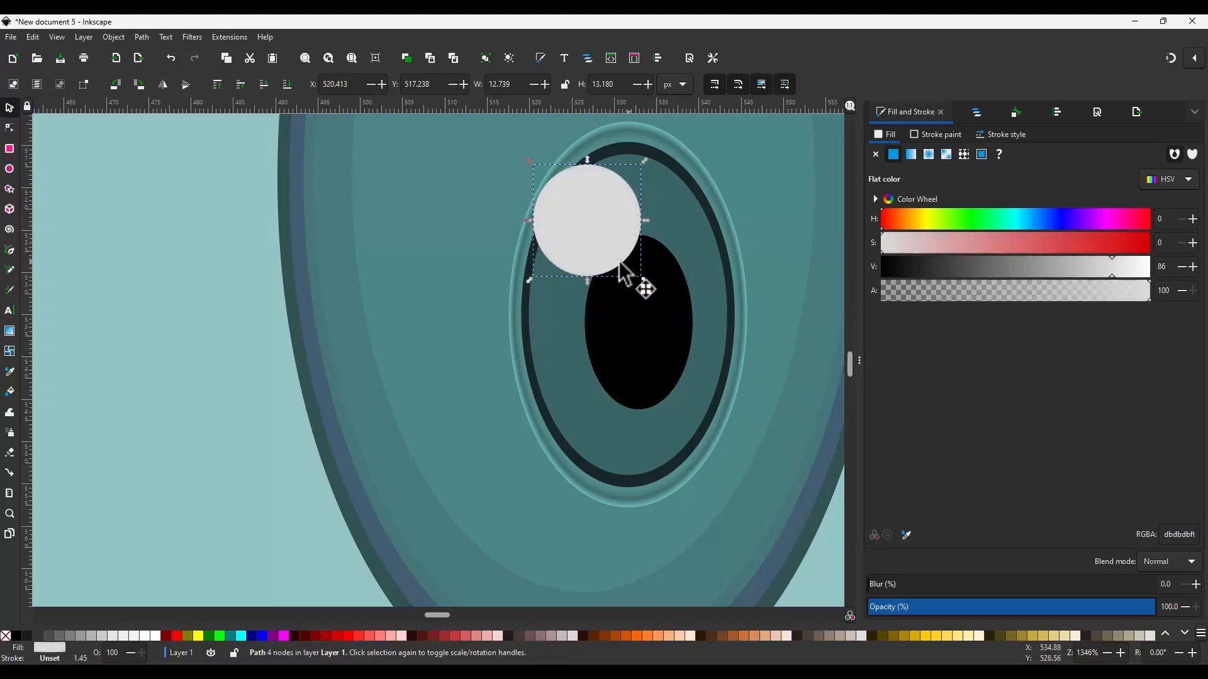
pyautogui.moveTo(645, 280); pyautogui.dragTo(603, 261)
# Step: Tint the small highlight circle cyan with hue 186 and set its alpha to 58
pyautogui.click(1019, 220)
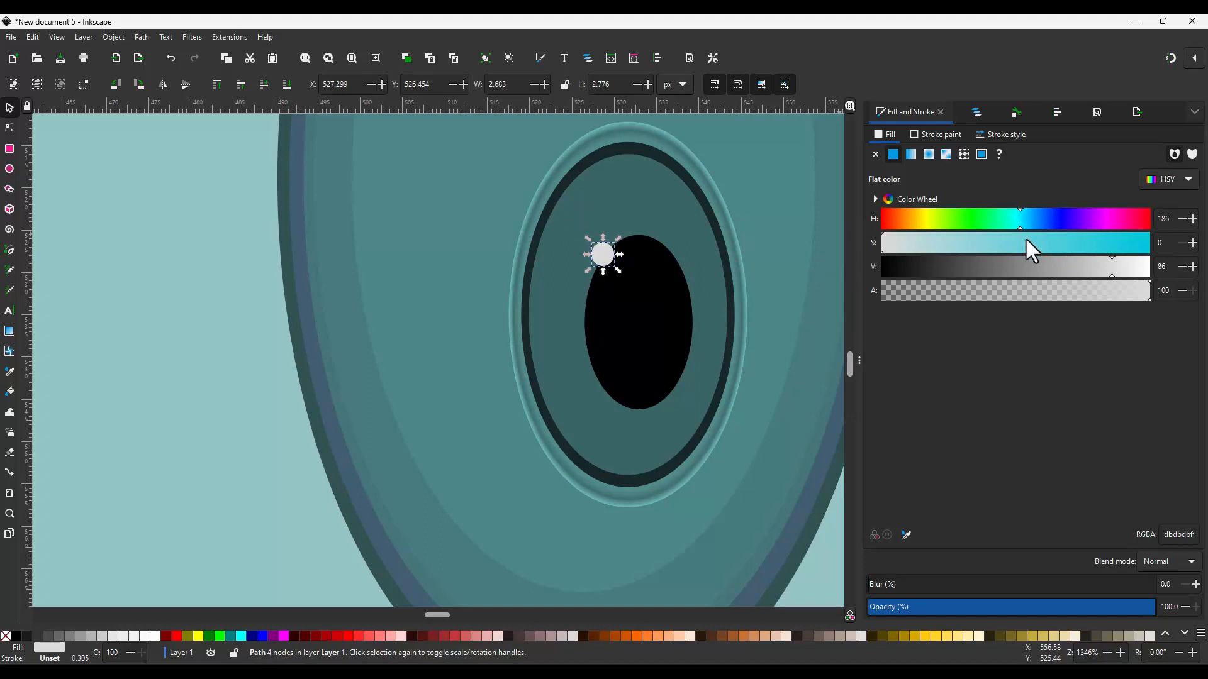
pyautogui.moveTo(1021, 234); pyautogui.dragTo(1056, 246)
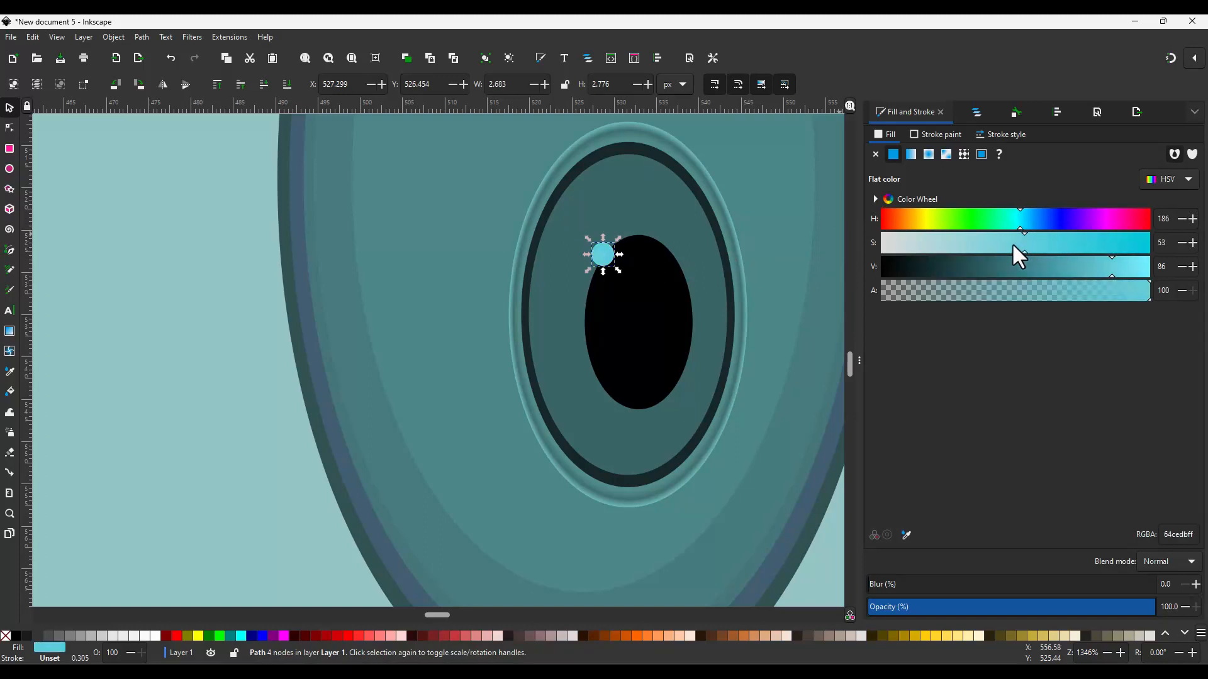
pyautogui.moveTo(1010, 291); pyautogui.dragTo(1037, 291)
# Step: Duplicate the highlight, place a copy about 2 px wide at the lower right inside the dark ring and set its saturation to 3
pyautogui.hotkey('ctrl', 'd')
pyautogui.moveTo(605, 261); pyautogui.dragTo(702, 437)
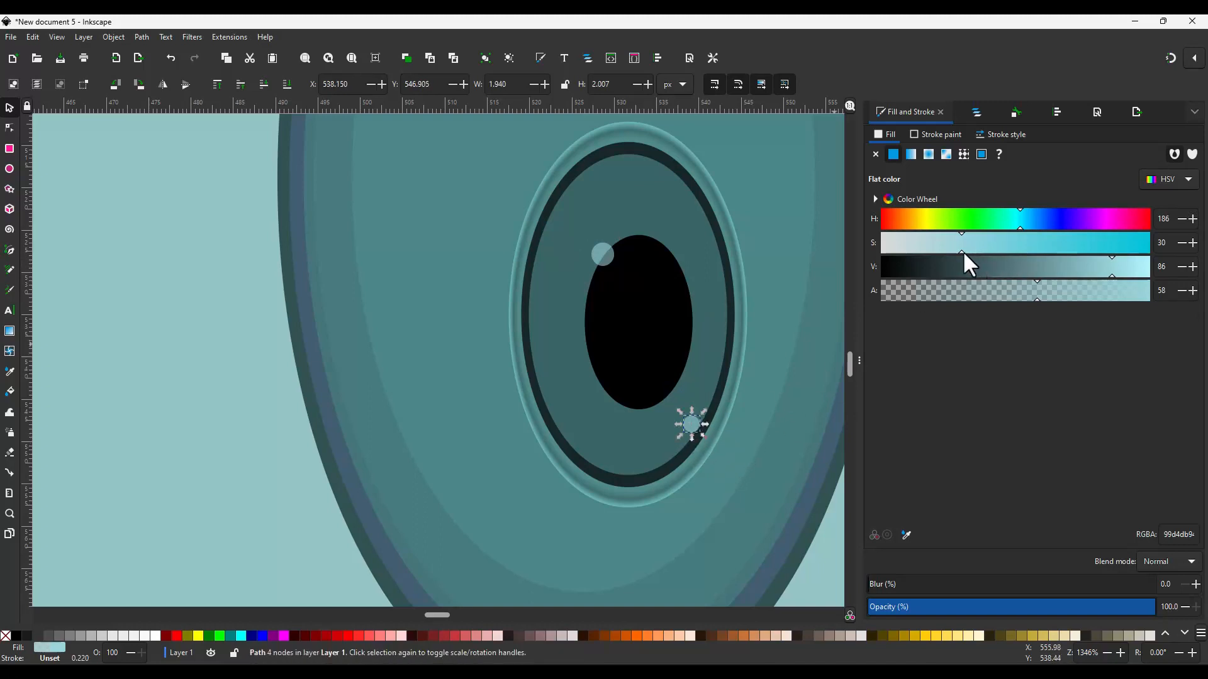
pyautogui.moveTo(979, 248); pyautogui.dragTo(887, 243)
pyautogui.scroll(-7, 693, 308)
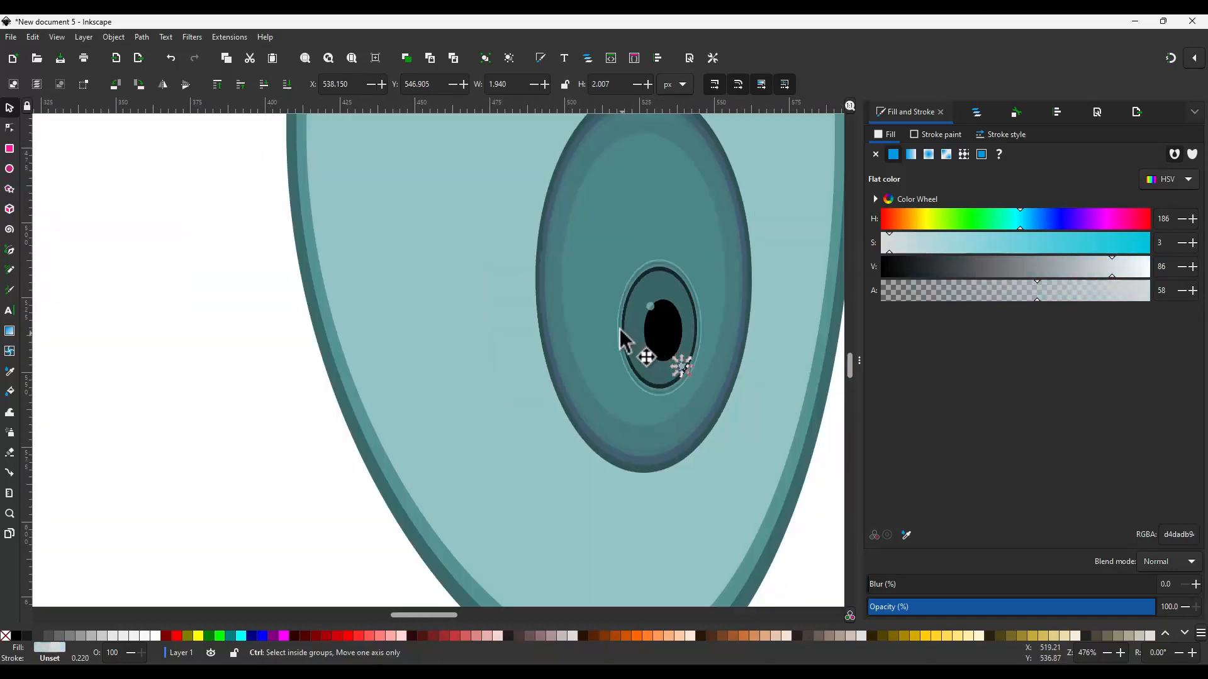
# Step: Darken the oval's outermost rim by setting its fill value to 20
pyautogui.scroll(-1, 676, 266)
pyautogui.scroll(1, 684, 183)
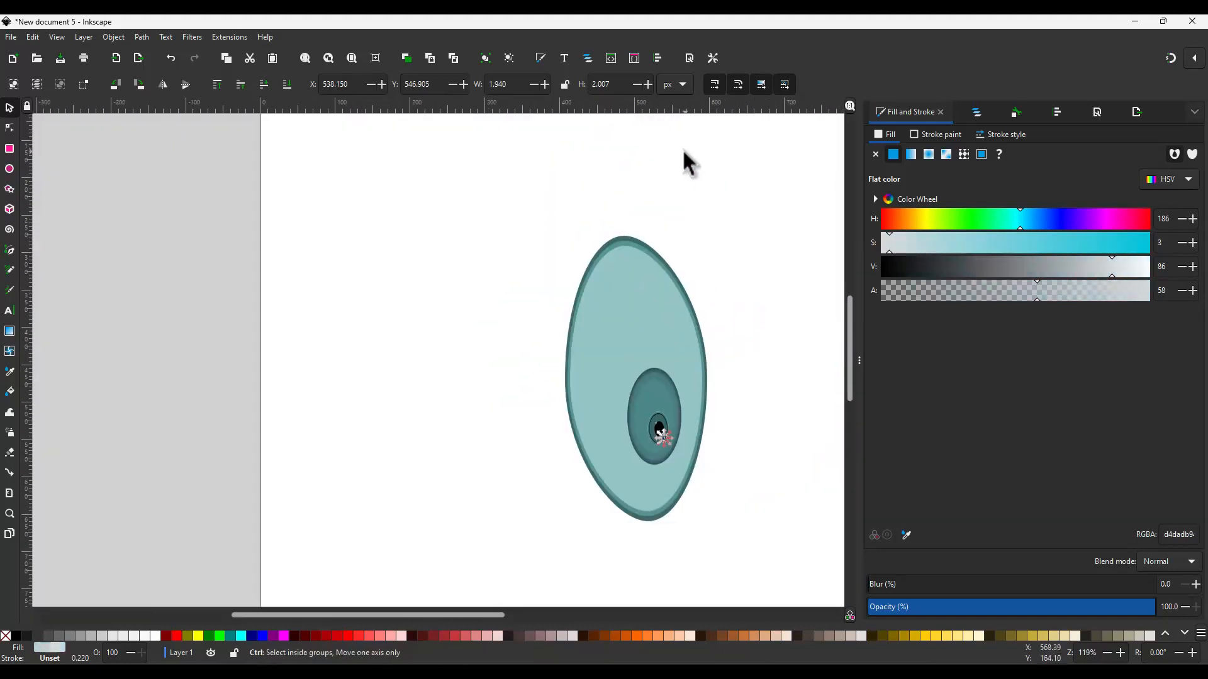
pyautogui.click(638, 242)
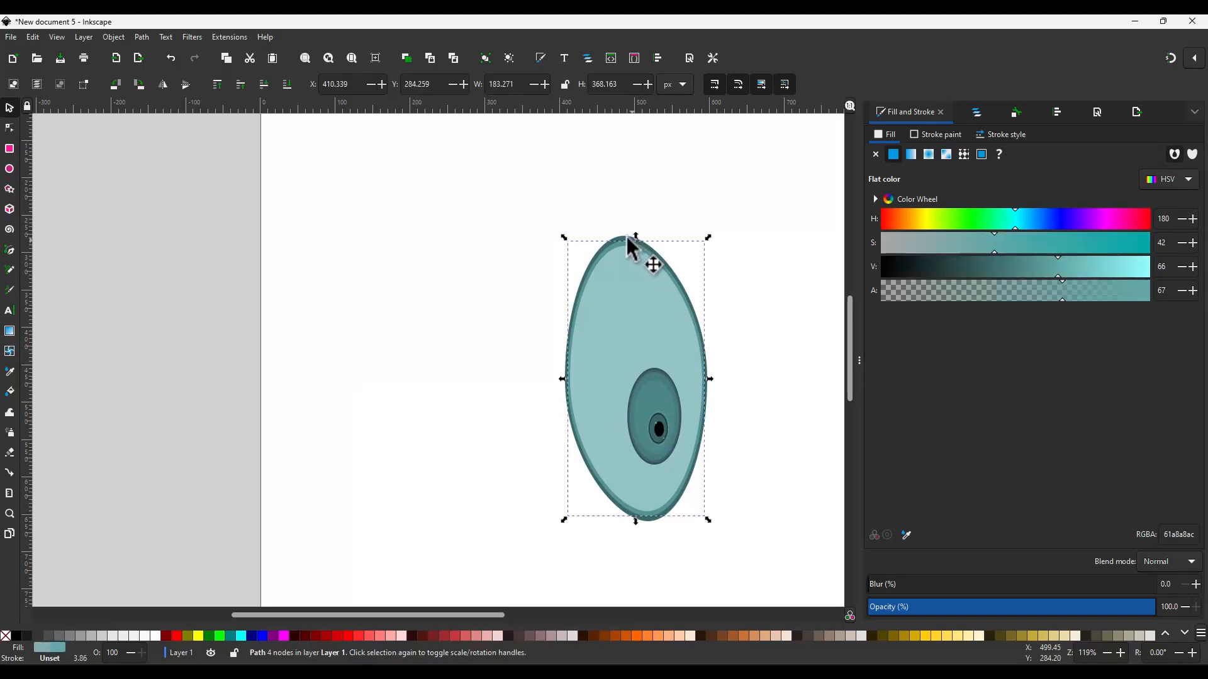
pyautogui.click(621, 236)
pyautogui.moveTo(988, 275); pyautogui.dragTo(935, 269)
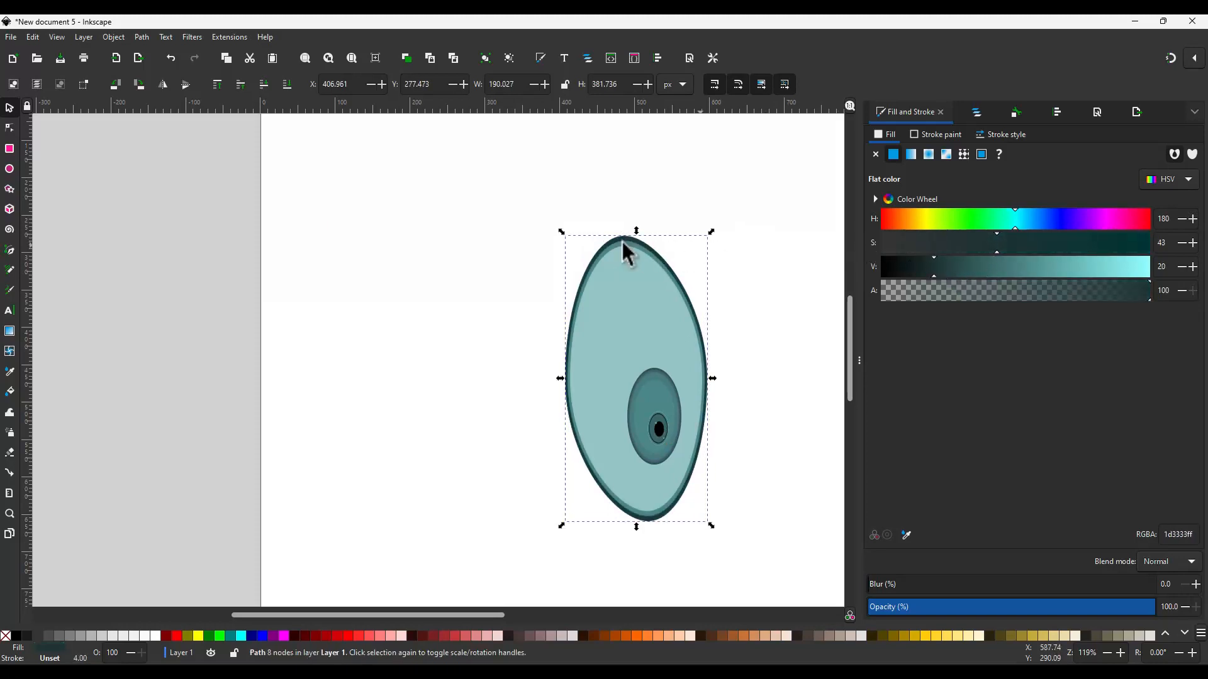
# Step: Draw a closed four-node path as a thin pointed eyebrow above the oval, spanning slightly beyond its width
pyautogui.press('b')
pyautogui.click(539, 249)
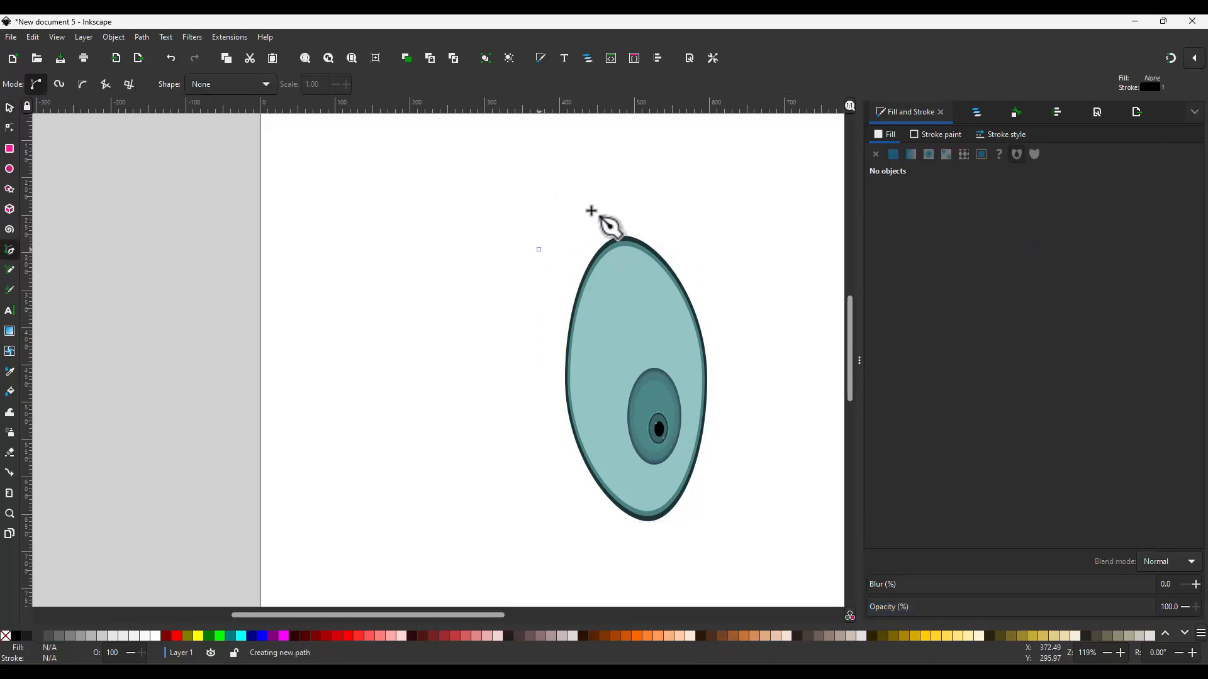
pyautogui.click(628, 190)
pyautogui.click(721, 246)
pyautogui.click(629, 174)
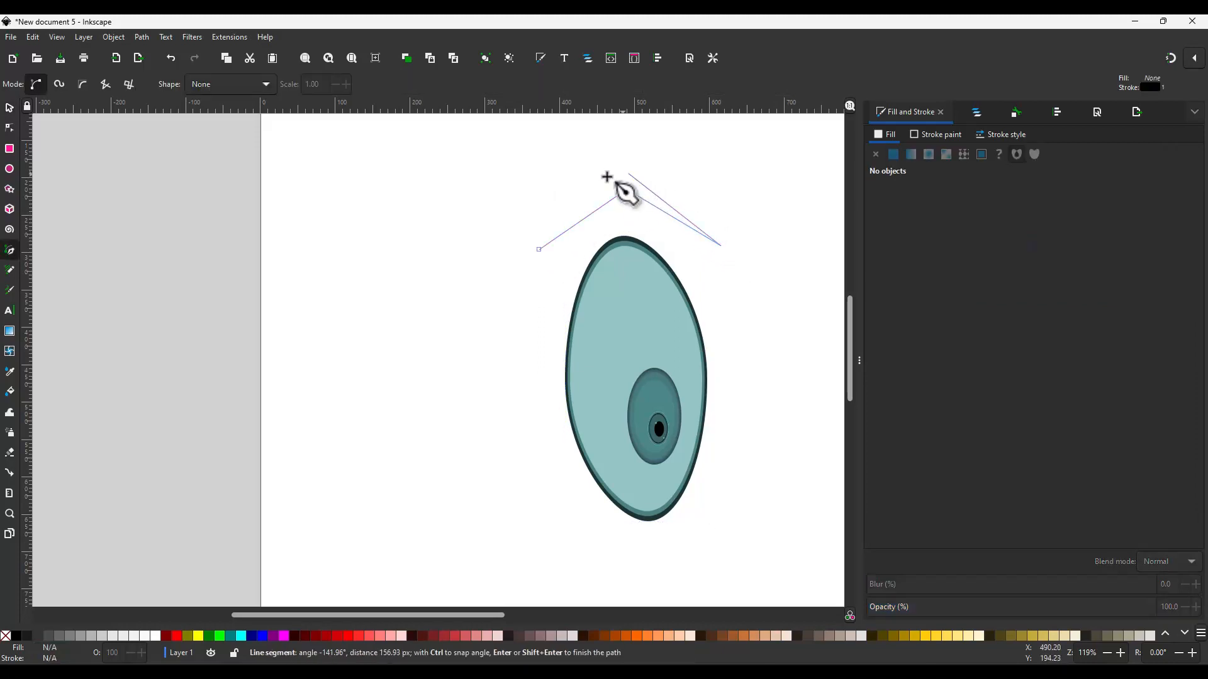
pyautogui.click(540, 251)
# Step: Smooth the eyebrow path's two middle nodes into an arch and fill the shape with dark grey 1a1a1a
pyautogui.press('n')
pyautogui.moveTo(656, 238); pyautogui.dragTo(603, 108)
pyautogui.click(226, 83)
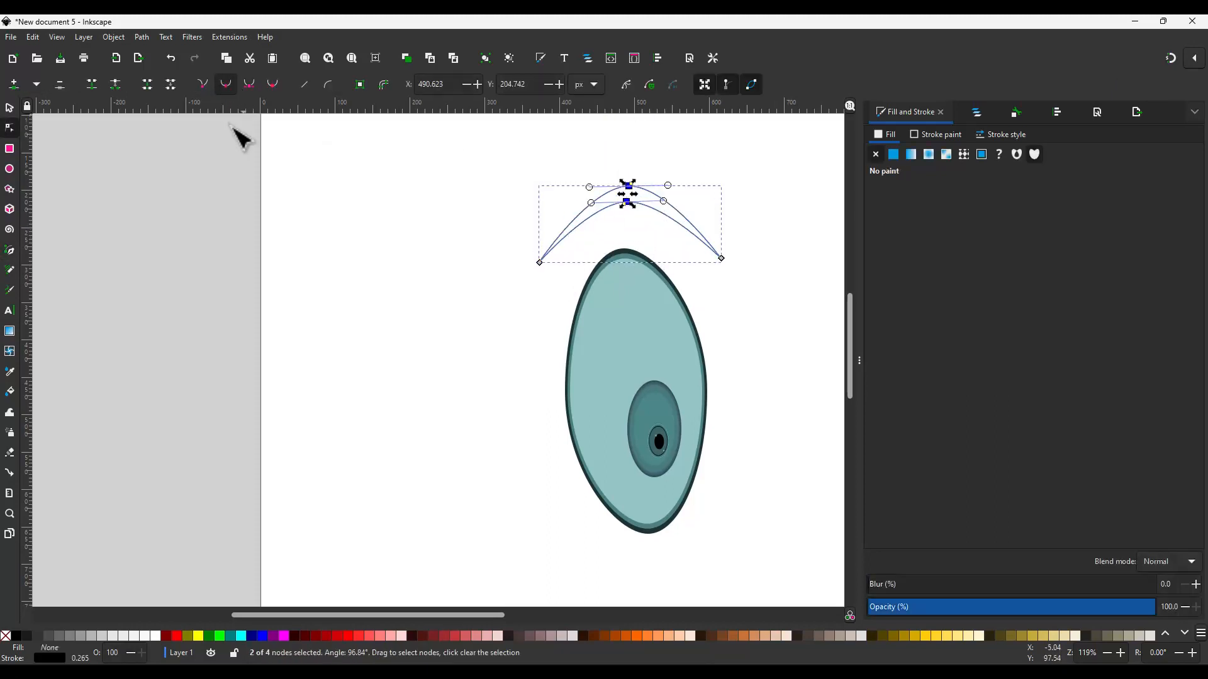
pyautogui.click(16, 636)
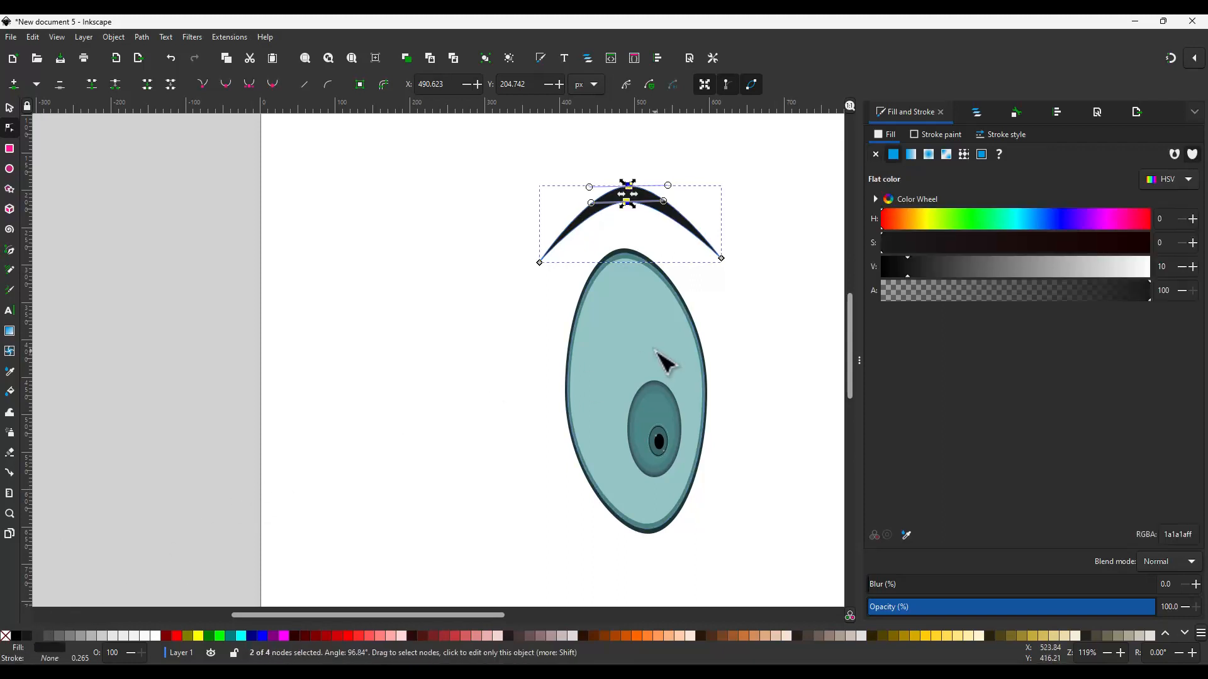
# Step: Reshape the eyebrow: extend the left tip down and outward, raise the right tip slightly, and lower the inner middle node
pyautogui.moveTo(722, 258); pyautogui.dragTo(719, 233)
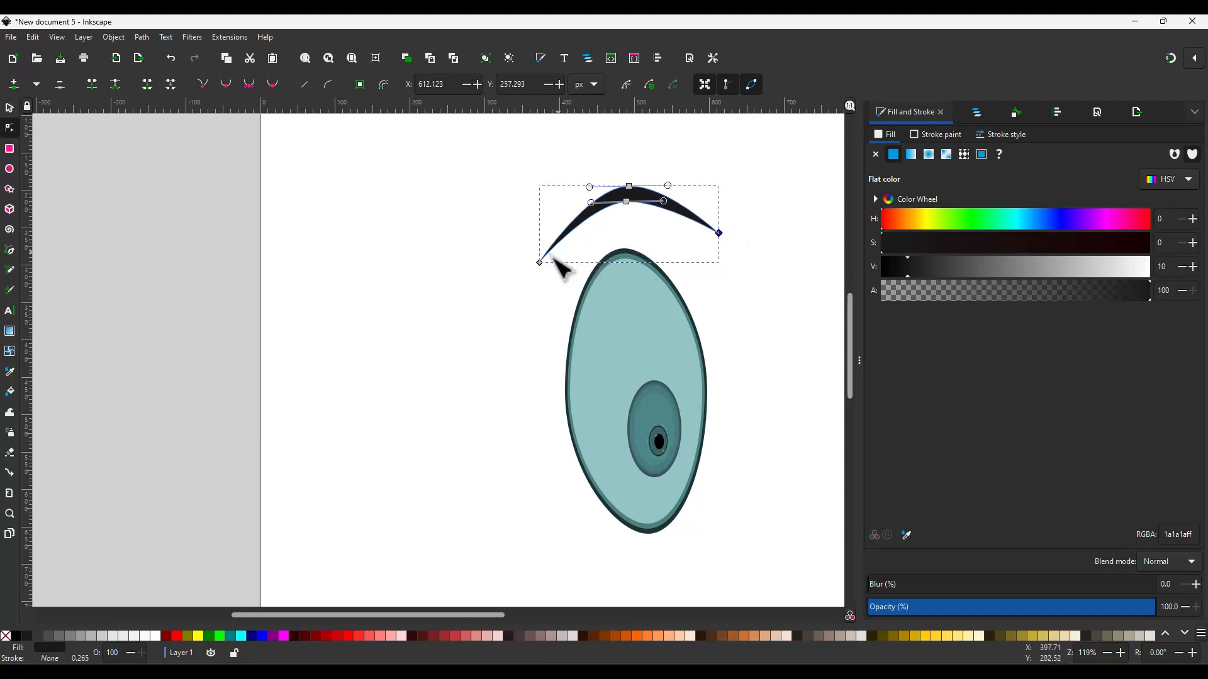
pyautogui.moveTo(539, 263); pyautogui.dragTo(527, 299)
pyautogui.moveTo(719, 233); pyautogui.dragTo(717, 251)
pyautogui.click(627, 203)
# Step: Select the black pupil together with the two dark ellipses directly around it
pyautogui.scroll(1, 666, 492)
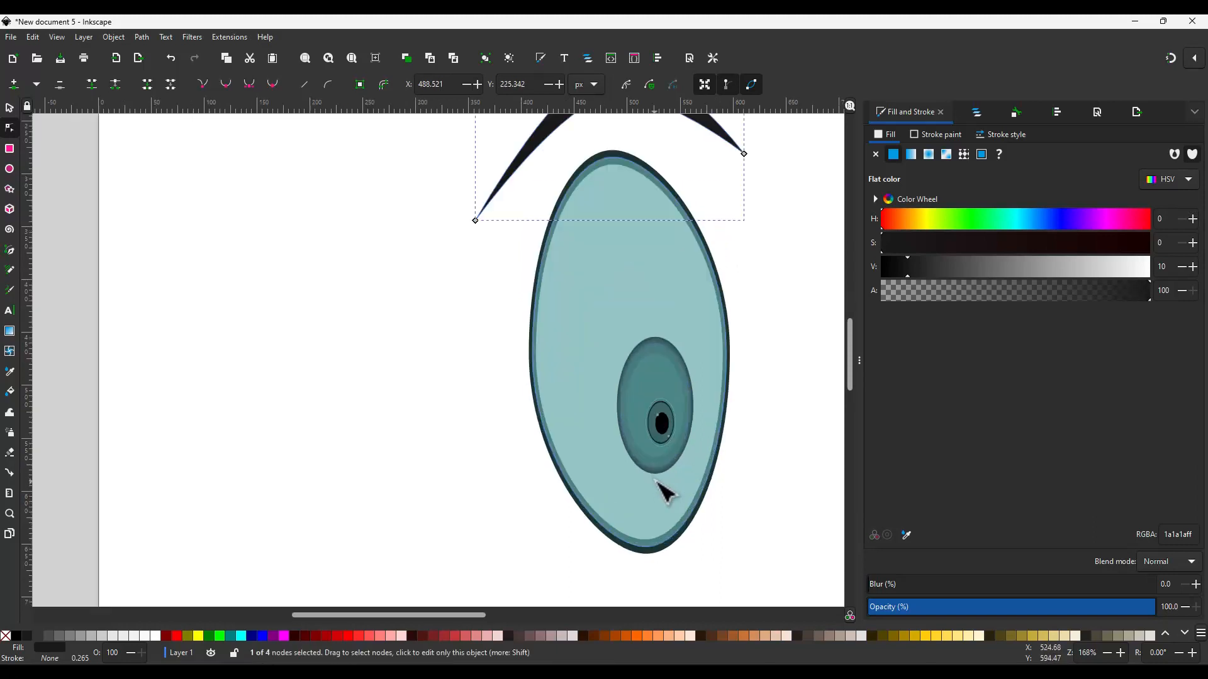
pyautogui.scroll(4, 666, 492)
pyautogui.click(680, 399)
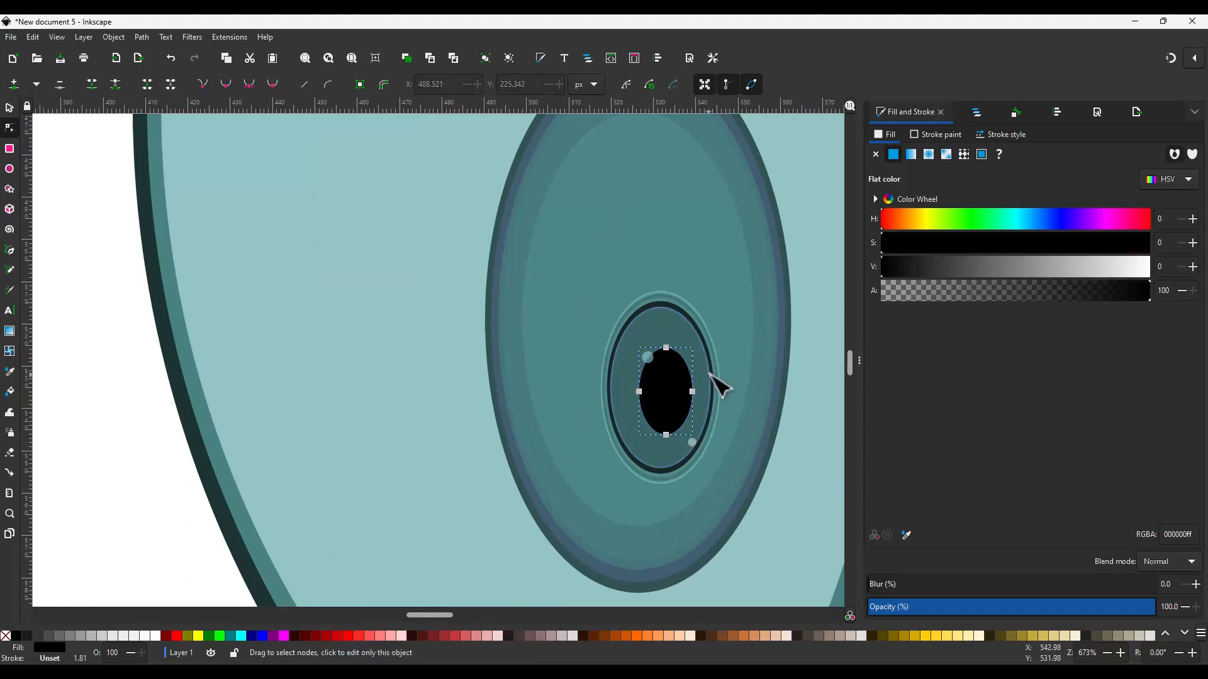
pyautogui.click(977, 113)
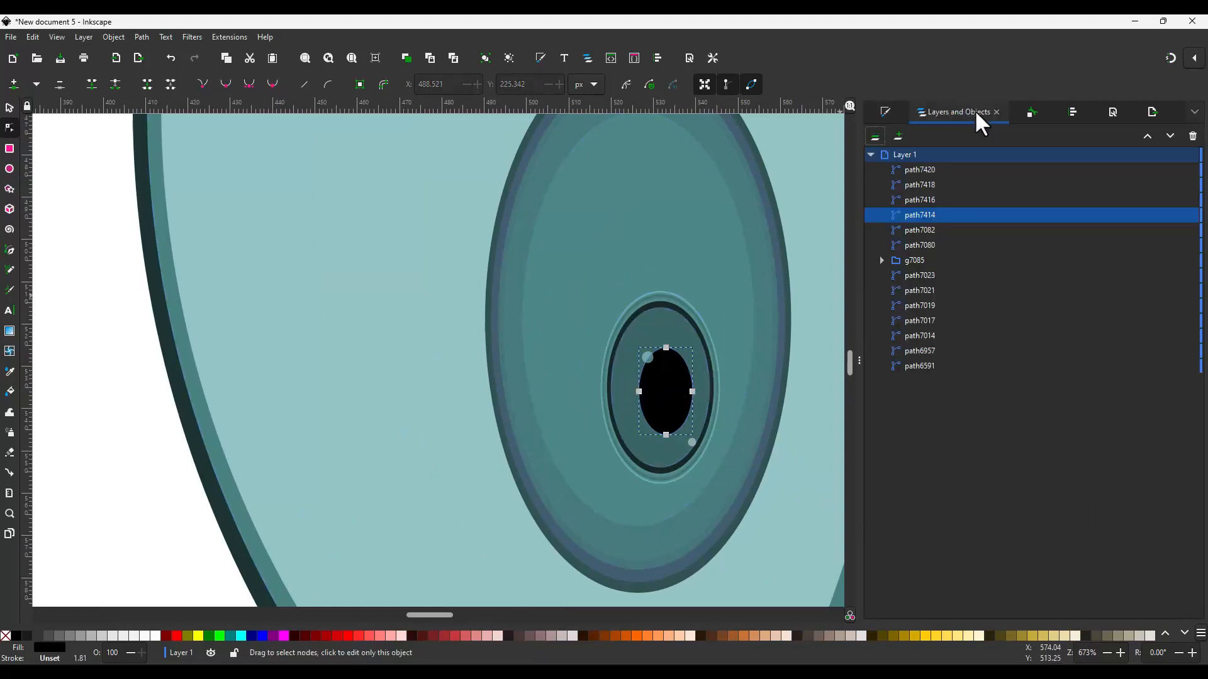
pyautogui.keyDown('shift'); pyautogui.click(935, 199); pyautogui.keyUp('shift')
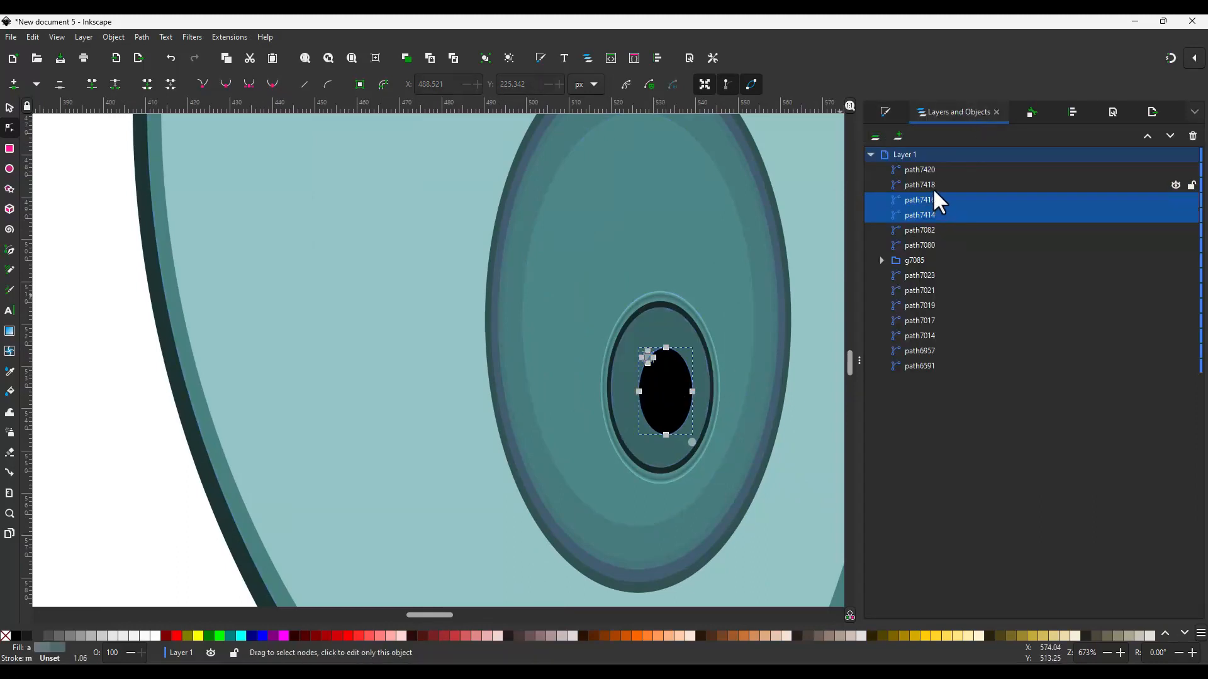
pyautogui.keyDown('ctrl'); pyautogui.click(931, 199); pyautogui.keyUp('ctrl')
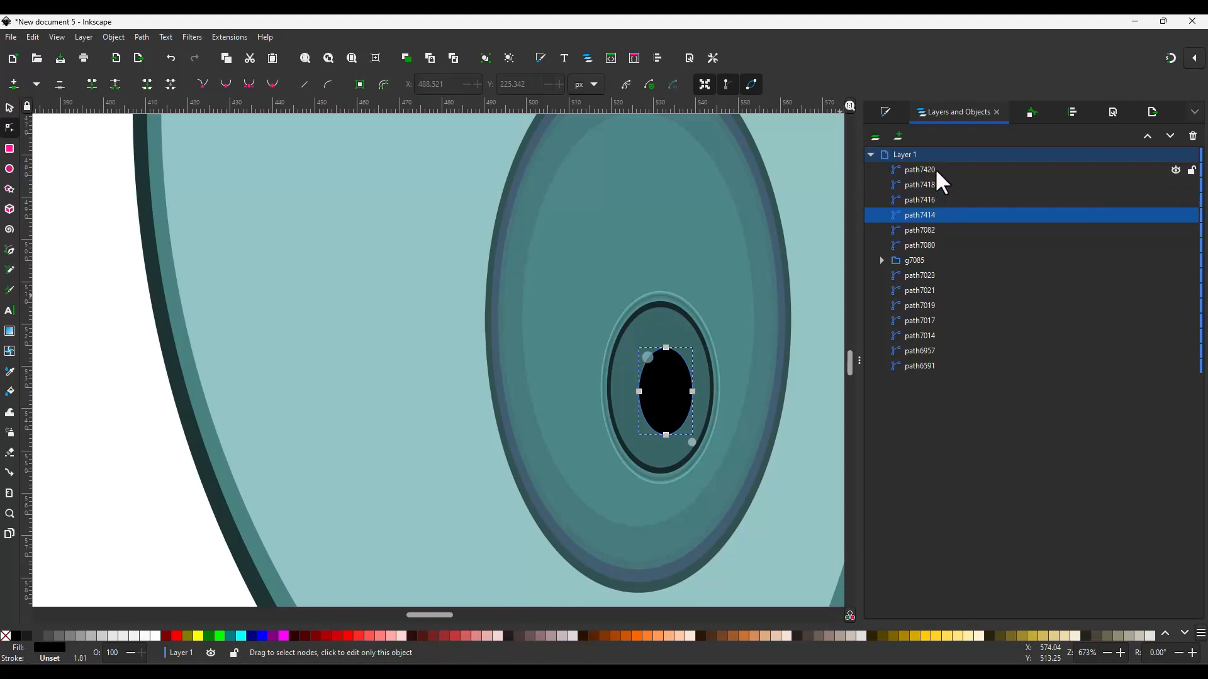
pyautogui.keyDown('ctrl'); pyautogui.click(935, 168); pyautogui.keyUp('ctrl')
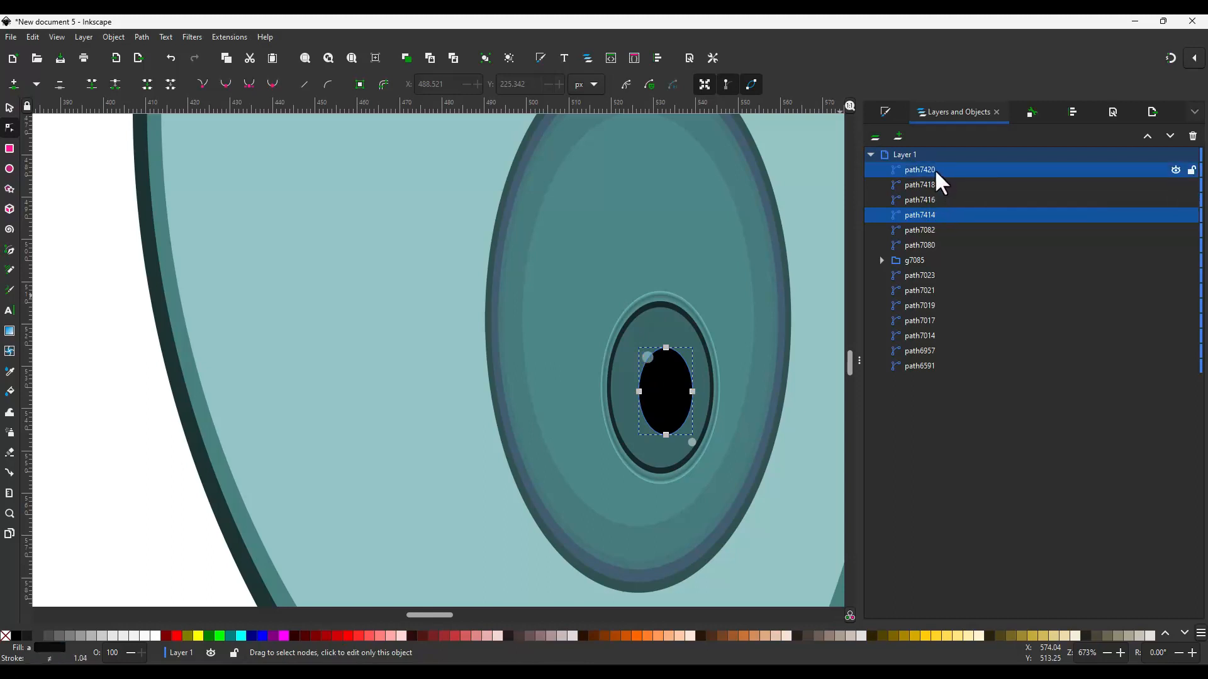
pyautogui.keyDown('ctrl'); pyautogui.click(937, 168); pyautogui.keyUp('ctrl')
pyautogui.keyDown('ctrl'); pyautogui.click(927, 228); pyautogui.keyUp('ctrl')
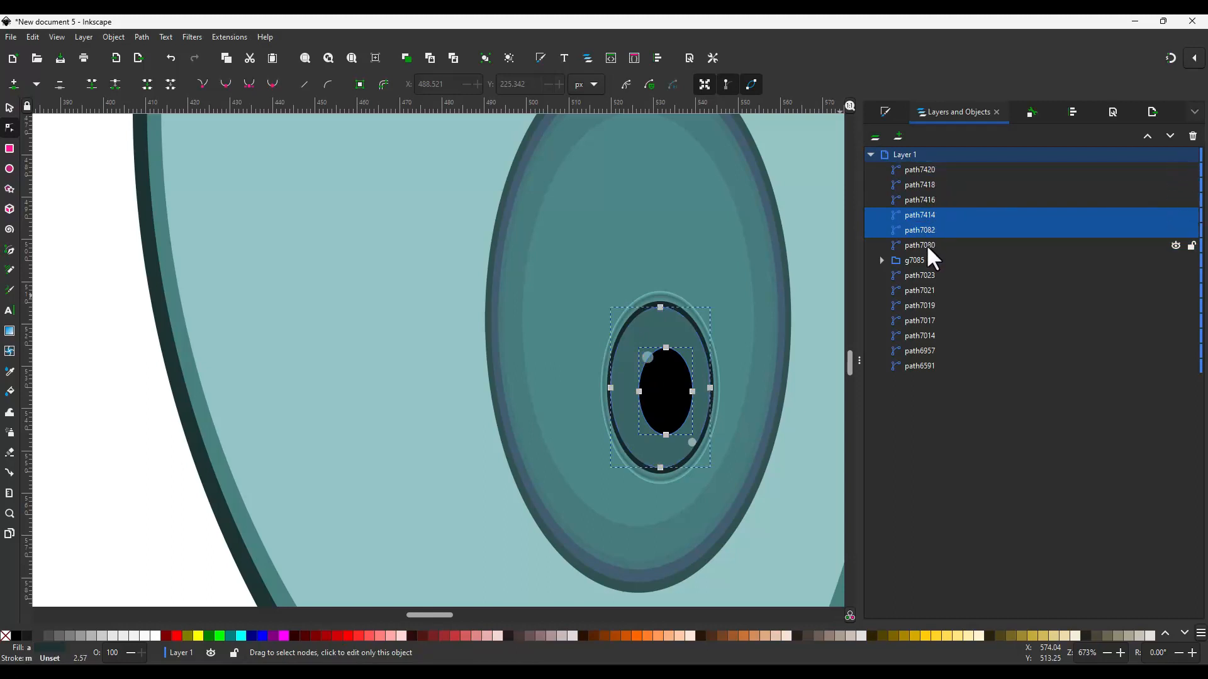
pyautogui.keyDown('ctrl'); pyautogui.click(927, 246); pyautogui.keyUp('ctrl')
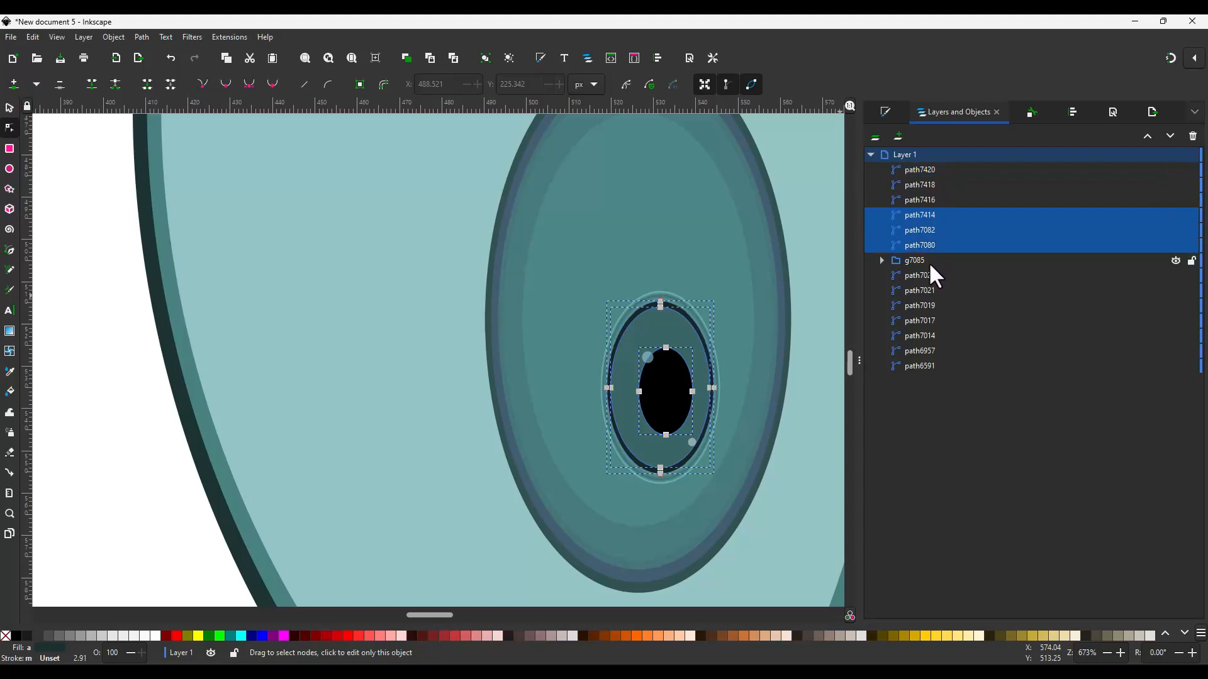
pyautogui.press('s')
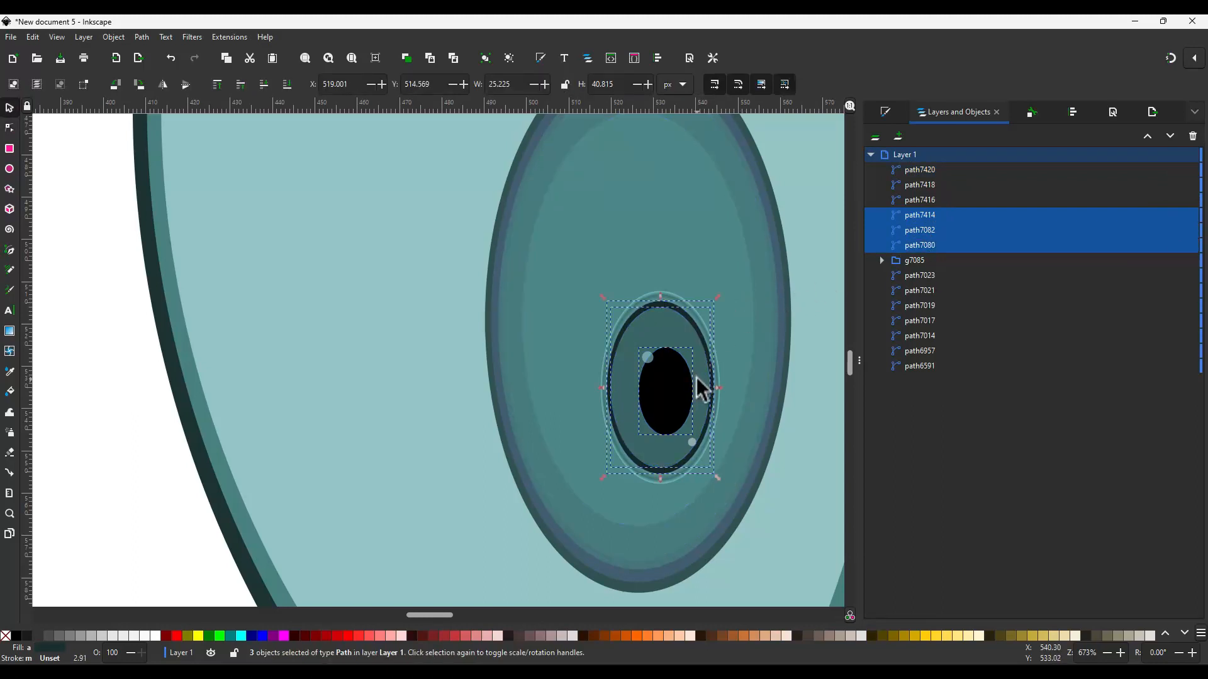
# Step: Add the light ring in group g7085 to the selection and enlarge all four shapes together to about 34 by 55 px
pyautogui.moveTo(718, 480); pyautogui.dragTo(722, 486)
pyautogui.hotkey('ctrl', 'z')
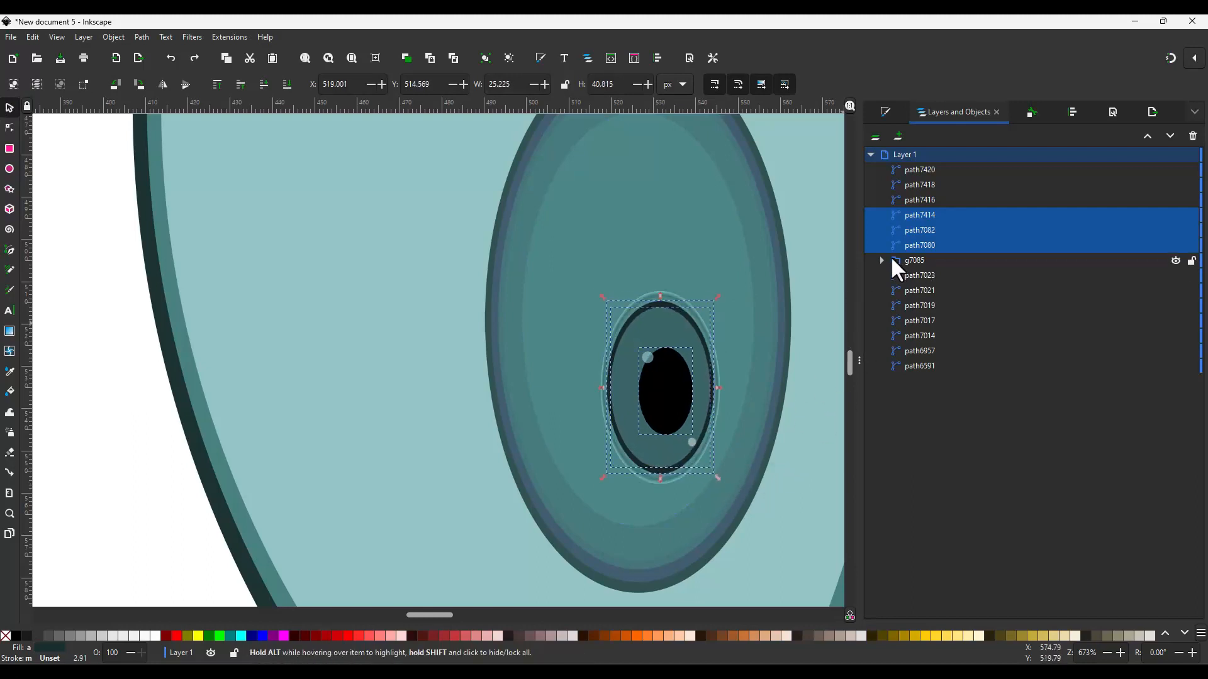
pyautogui.click(882, 260)
pyautogui.keyDown('shift'); pyautogui.click(923, 277); pyautogui.keyUp('shift')
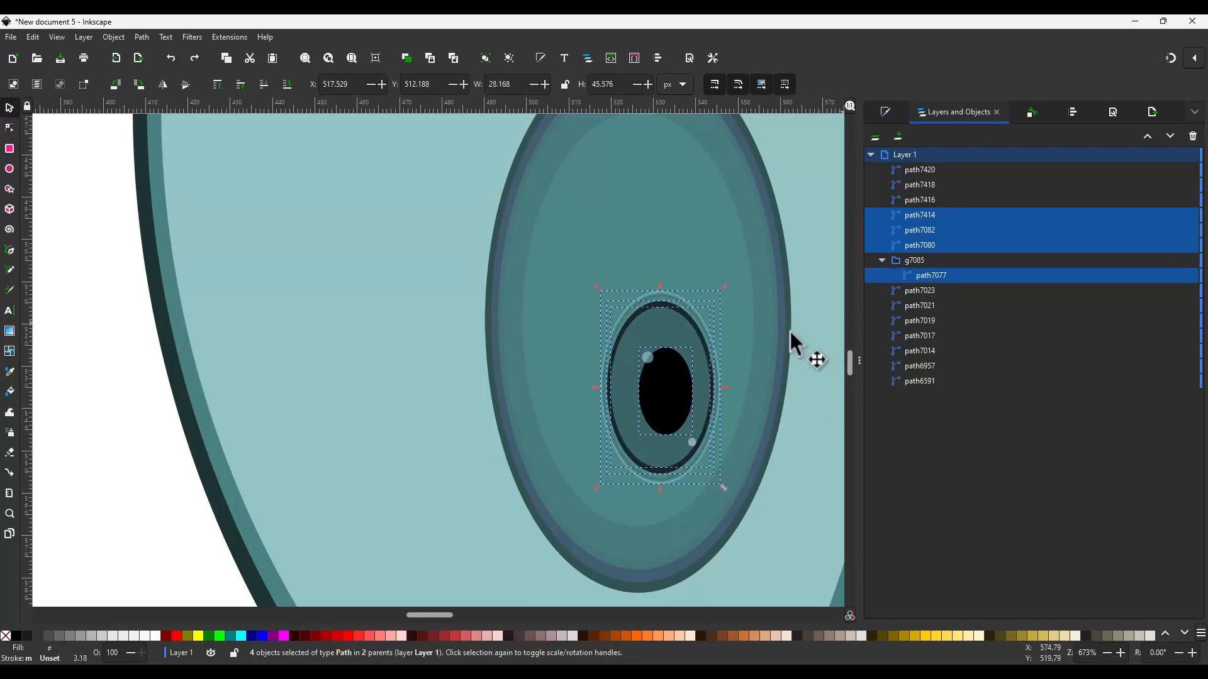
pyautogui.moveTo(723, 488); pyautogui.dragTo(739, 512)
pyautogui.scroll(-3, 729, 469)
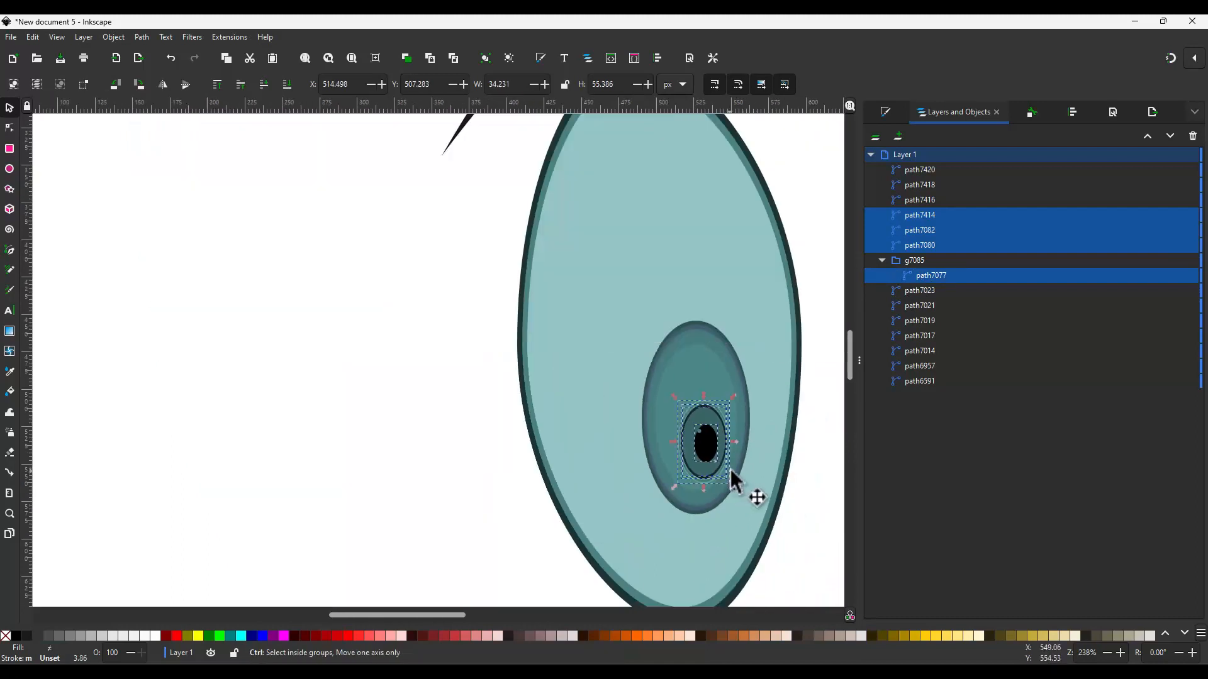
pyautogui.scroll(-3, 729, 469)
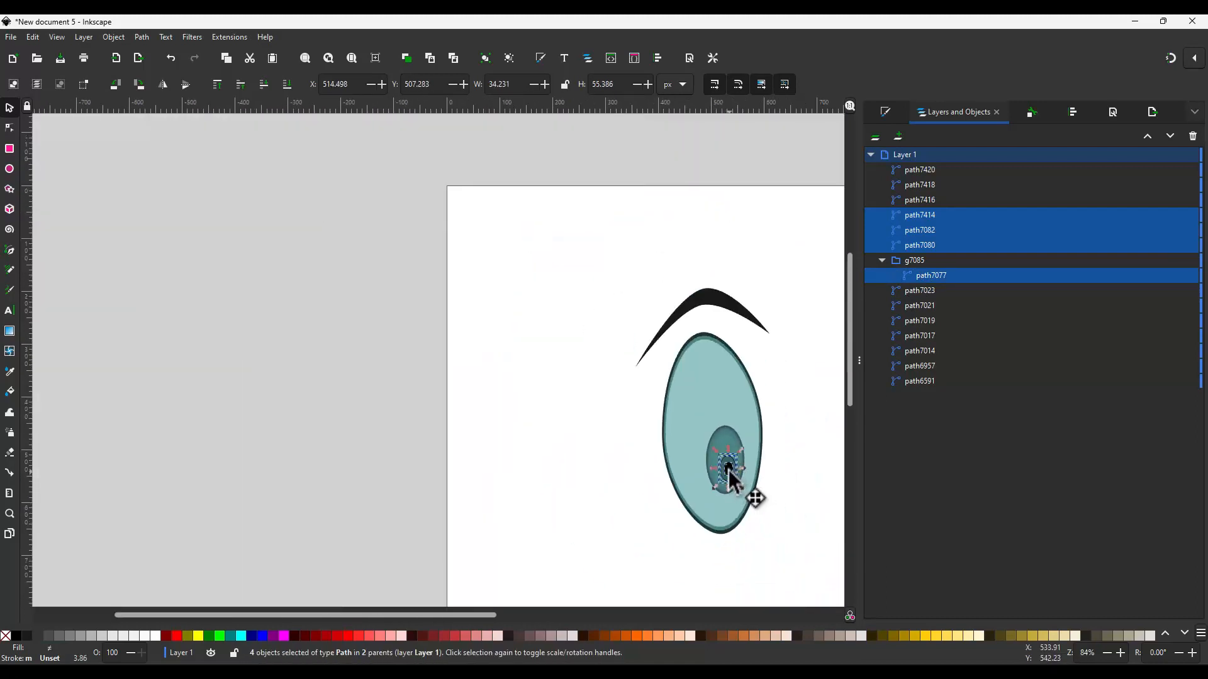
# Step: Move the pupil and the two dark ellipses around it into group g7085, above the light ring
pyautogui.click(729, 469)
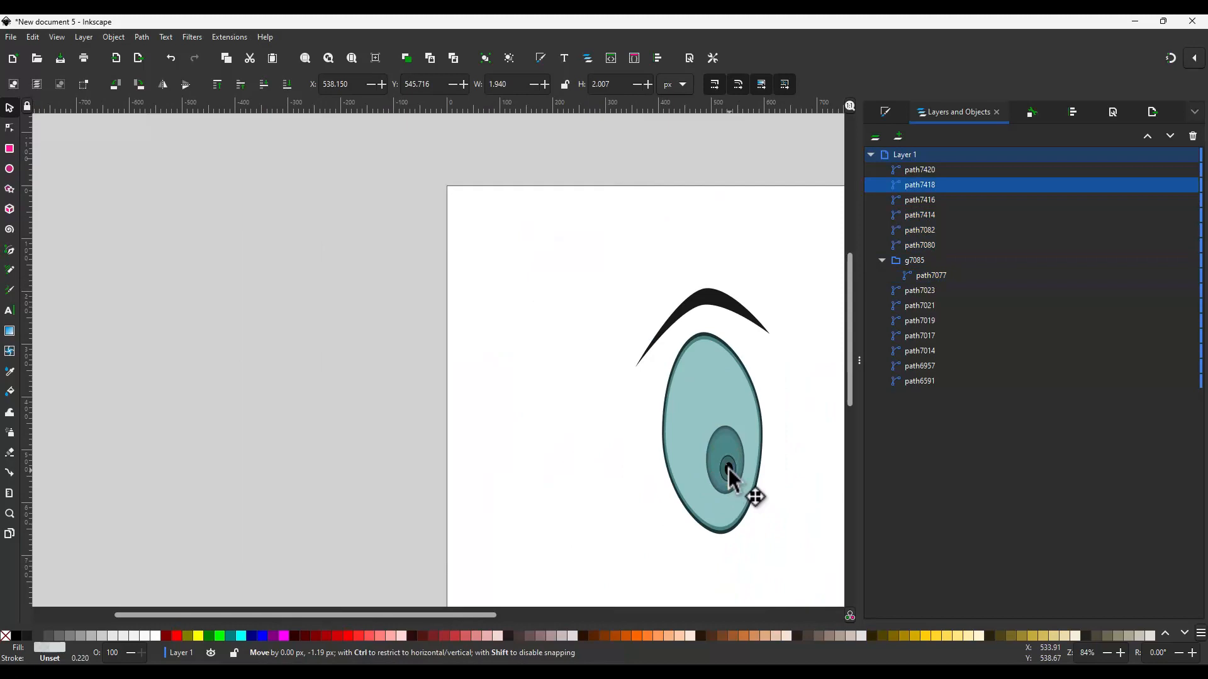
pyautogui.click(936, 201)
pyautogui.scroll(2, 741, 493)
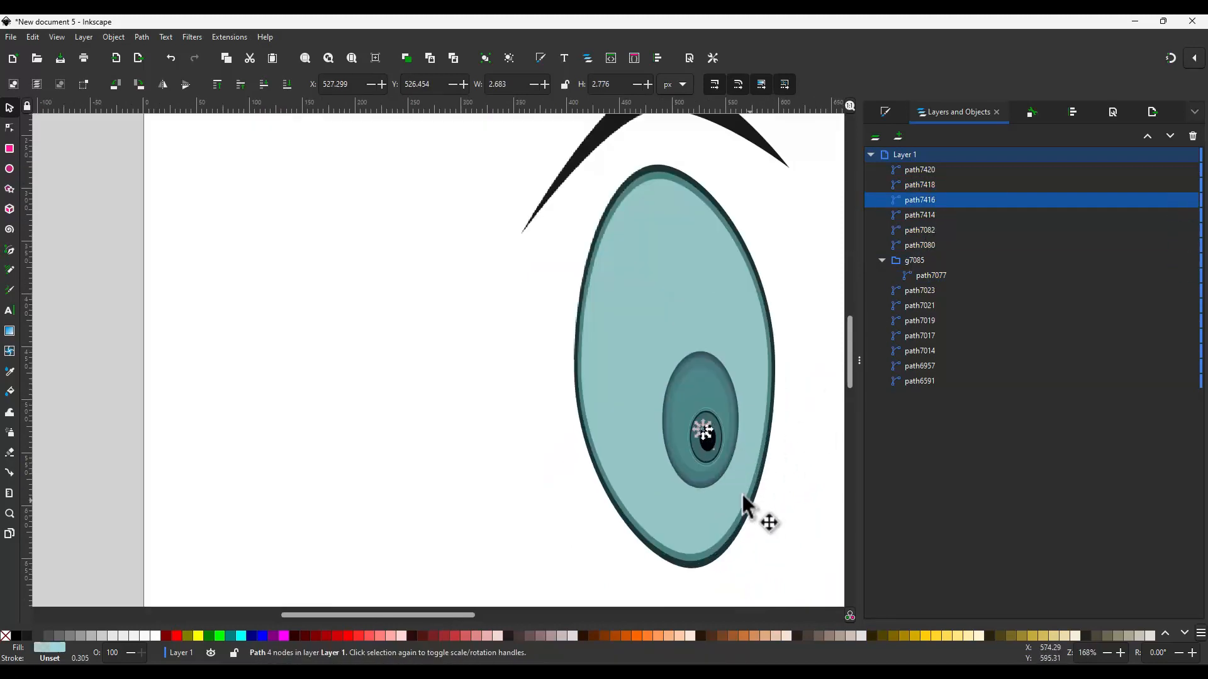
pyautogui.scroll(2, 688, 391)
pyautogui.scroll(2, 688, 391)
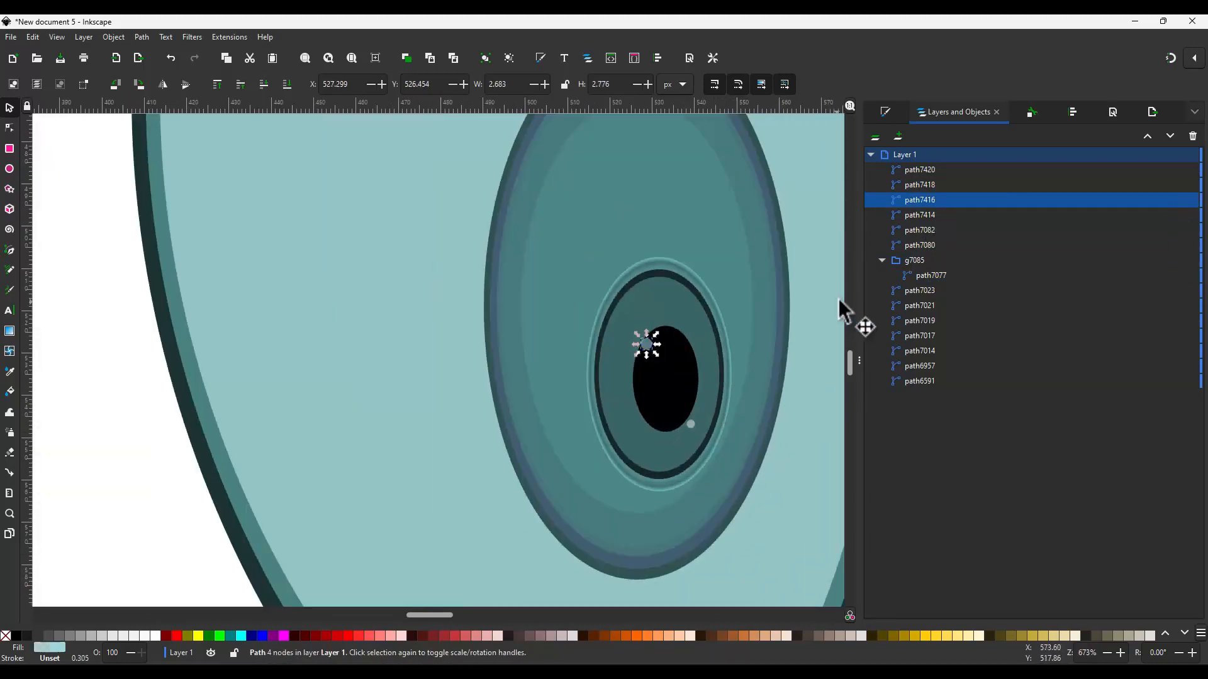
pyautogui.click(926, 213)
pyautogui.keyDown('shift'); pyautogui.click(924, 228); pyautogui.keyUp('shift')
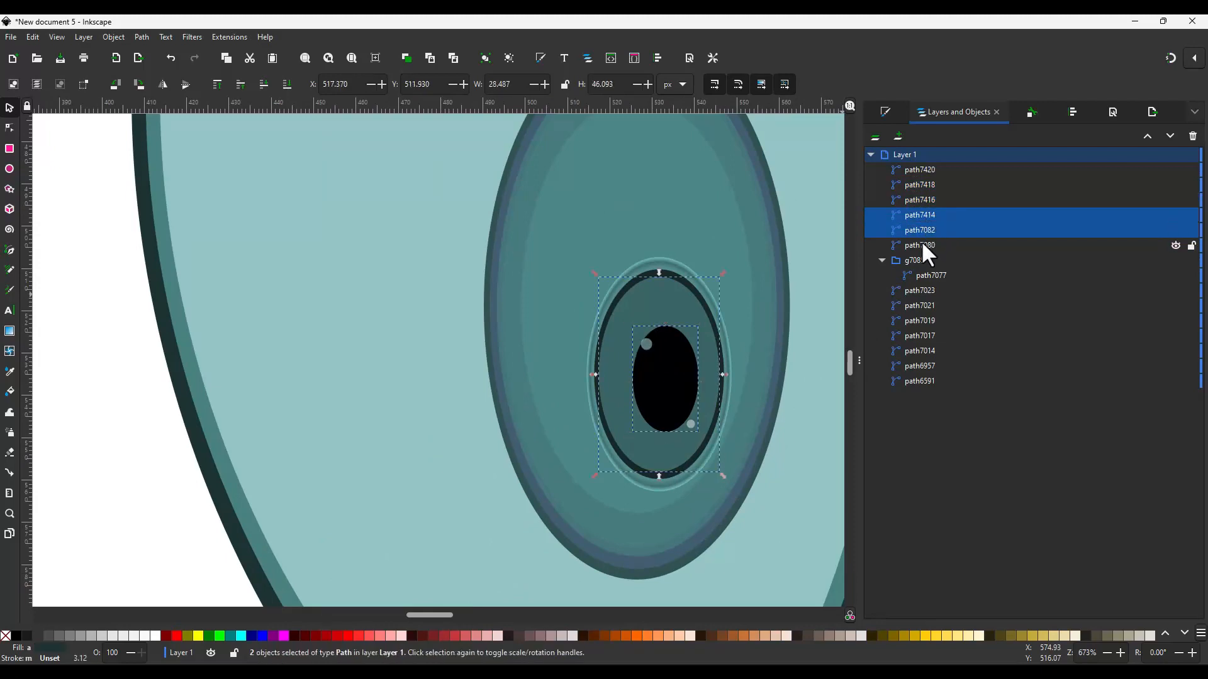
pyautogui.keyDown('shift'); pyautogui.click(921, 243); pyautogui.keyUp('shift')
pyautogui.moveTo(935, 221); pyautogui.dragTo(960, 270)
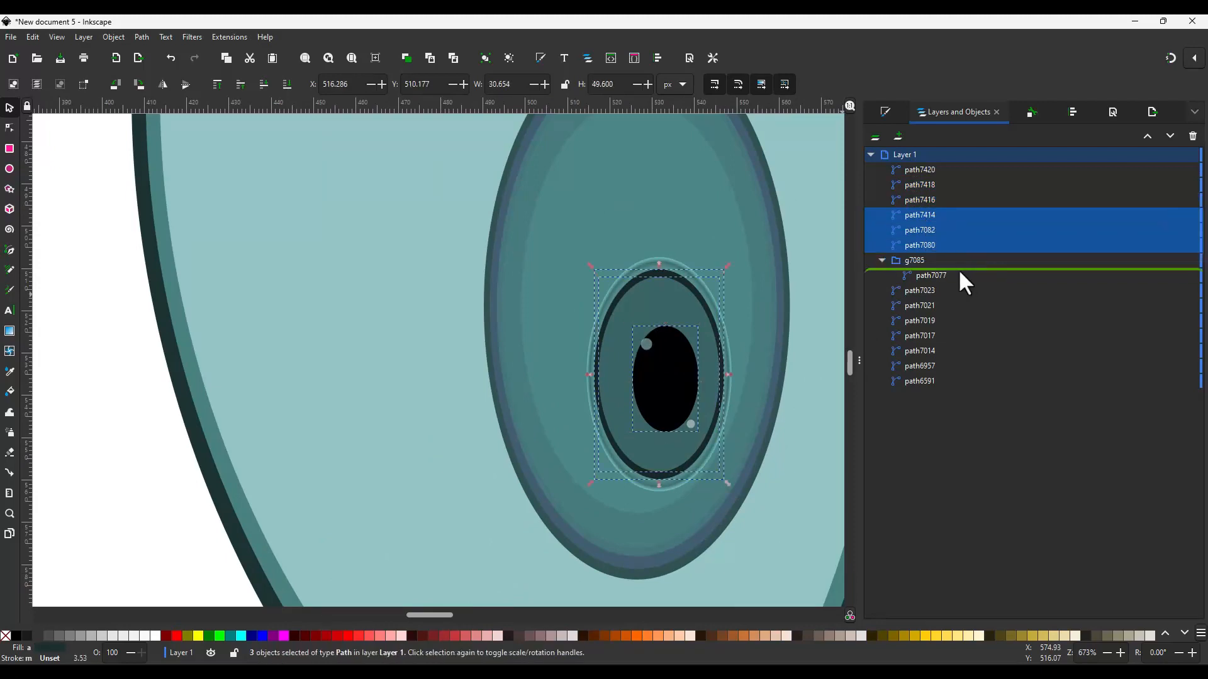
# Step: Enlarge the four shapes in group g7085 together to about 40 by 61 px and shift them slightly up and left
pyautogui.click(939, 273)
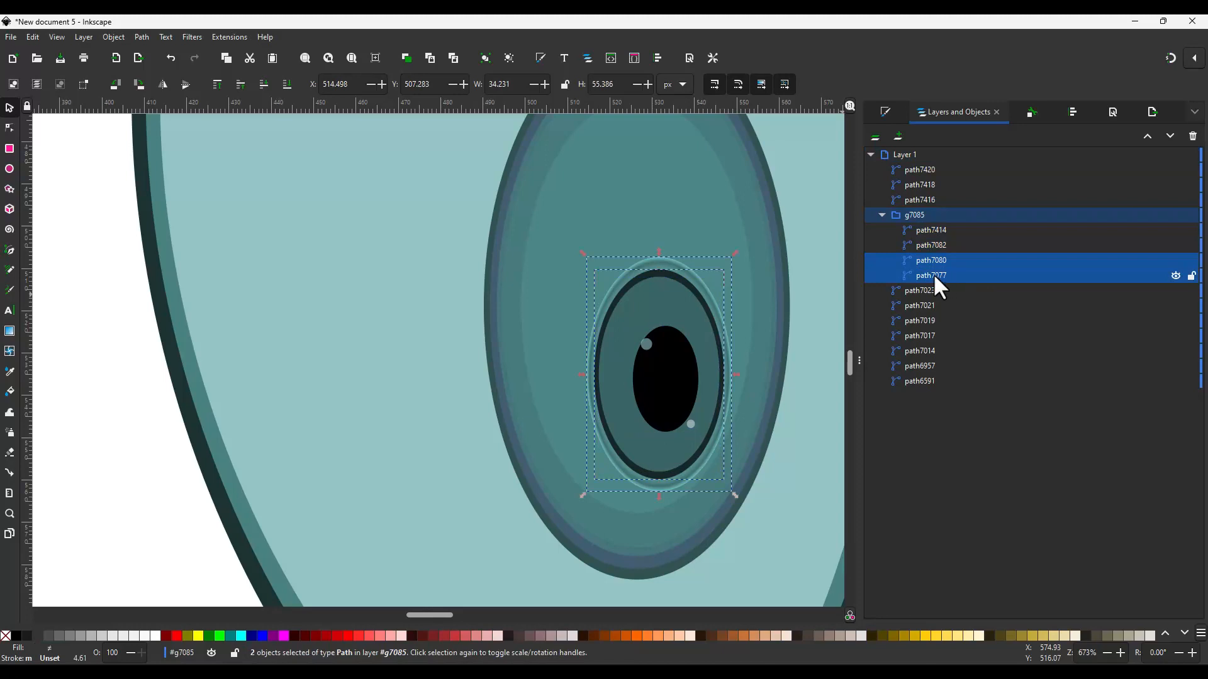
pyautogui.keyDown('shift'); pyautogui.click(935, 226); pyautogui.keyUp('shift')
pyautogui.moveTo(735, 496); pyautogui.dragTo(745, 506)
pyautogui.moveTo(682, 440); pyautogui.dragTo(680, 434)
pyautogui.scroll(-3, 686, 415)
pyautogui.scroll(-2, 686, 413)
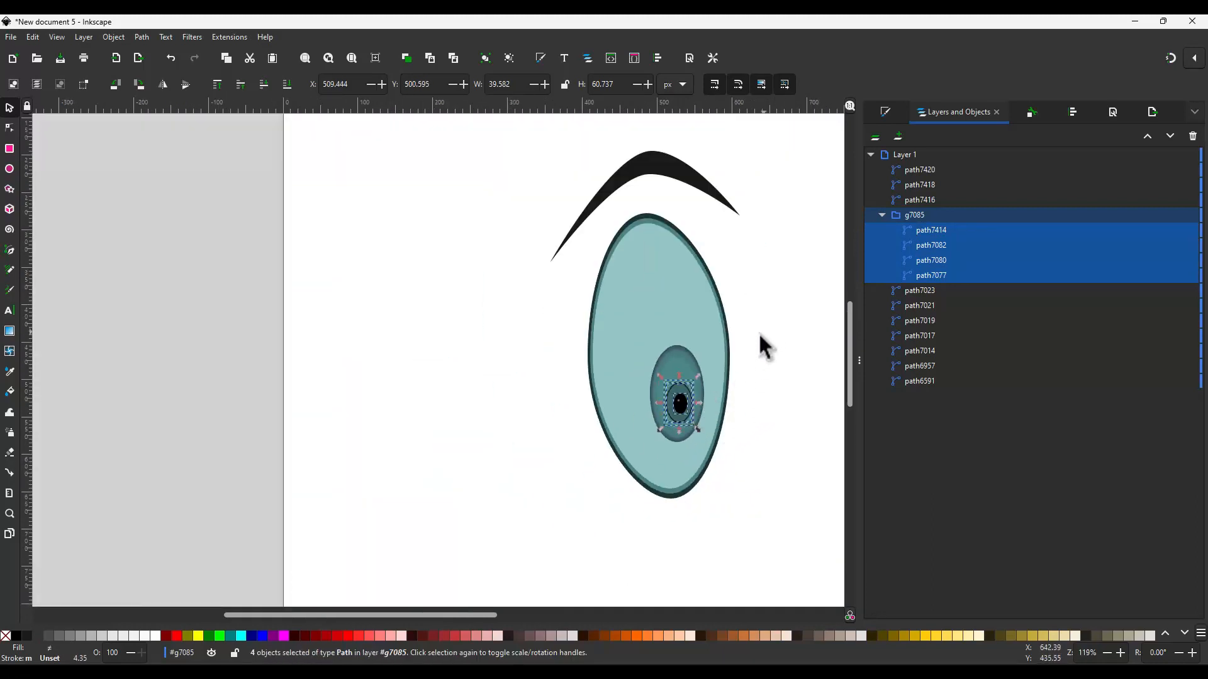
# Step: Move the five larger iris ellipses, path7023 through path7014, into group g7085 below the light ring
pyautogui.click(922, 290)
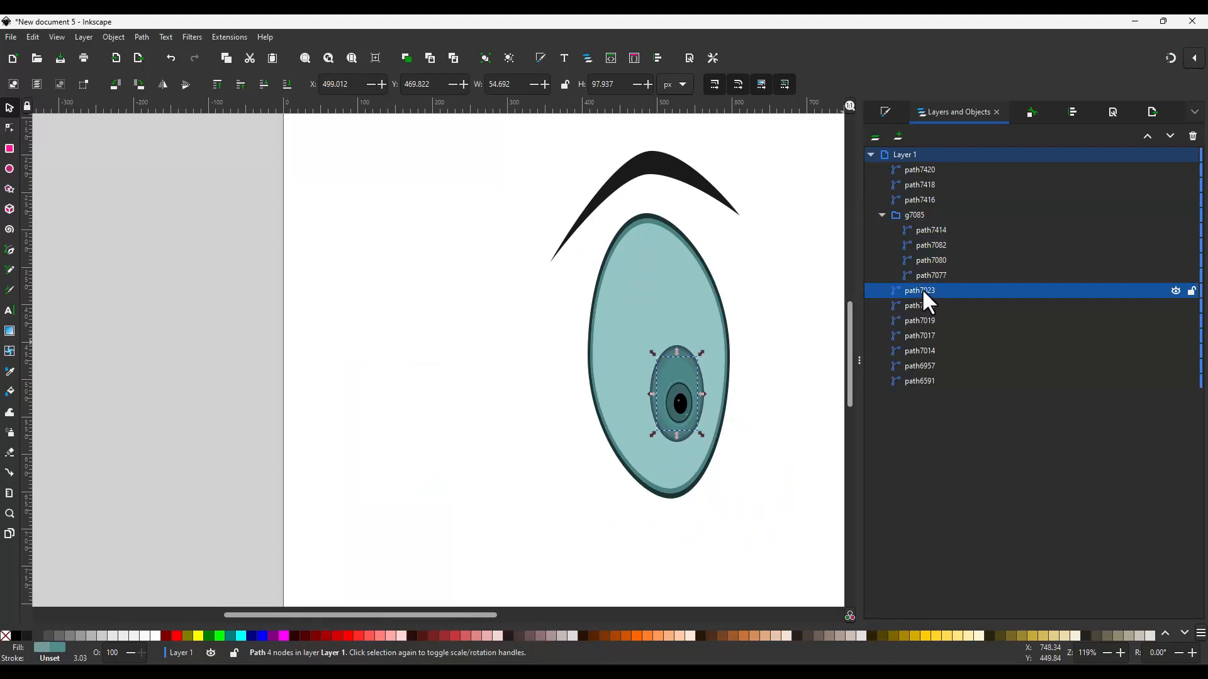
pyautogui.keyDown('shift'); pyautogui.click(925, 306); pyautogui.keyUp('shift')
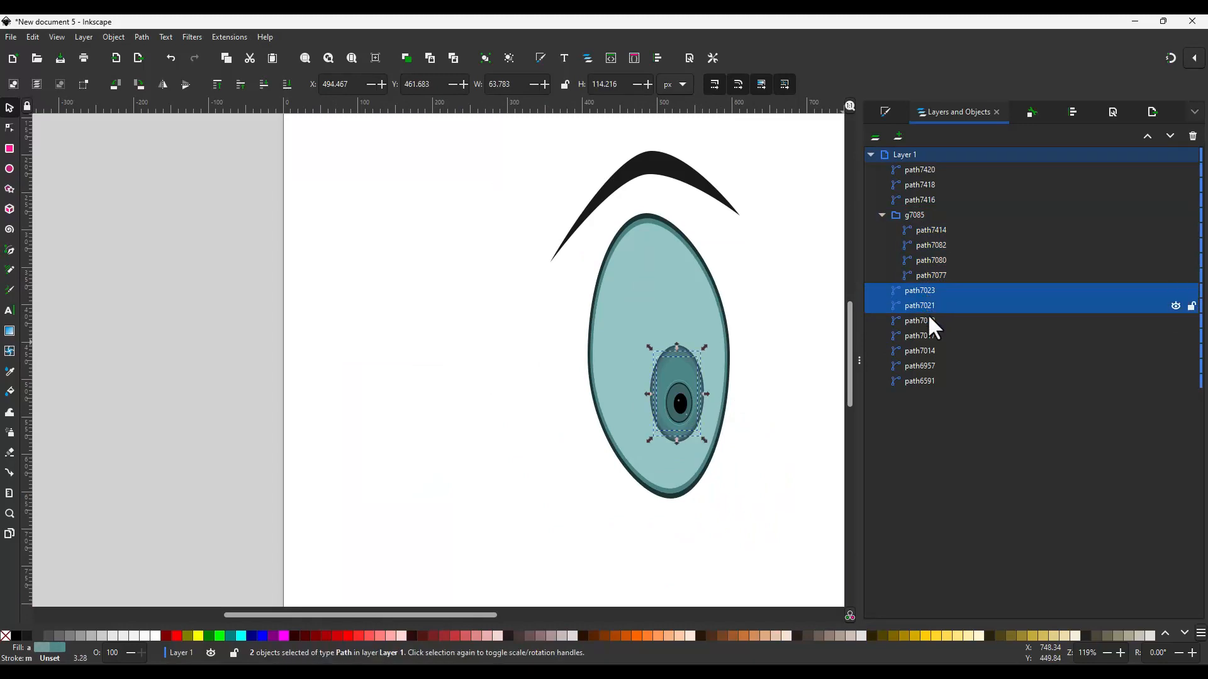
pyautogui.keyDown('shift'); pyautogui.click(926, 319); pyautogui.keyUp('shift')
pyautogui.moveTo(930, 288); pyautogui.dragTo(935, 361)
pyautogui.click(927, 334)
pyautogui.click(926, 346)
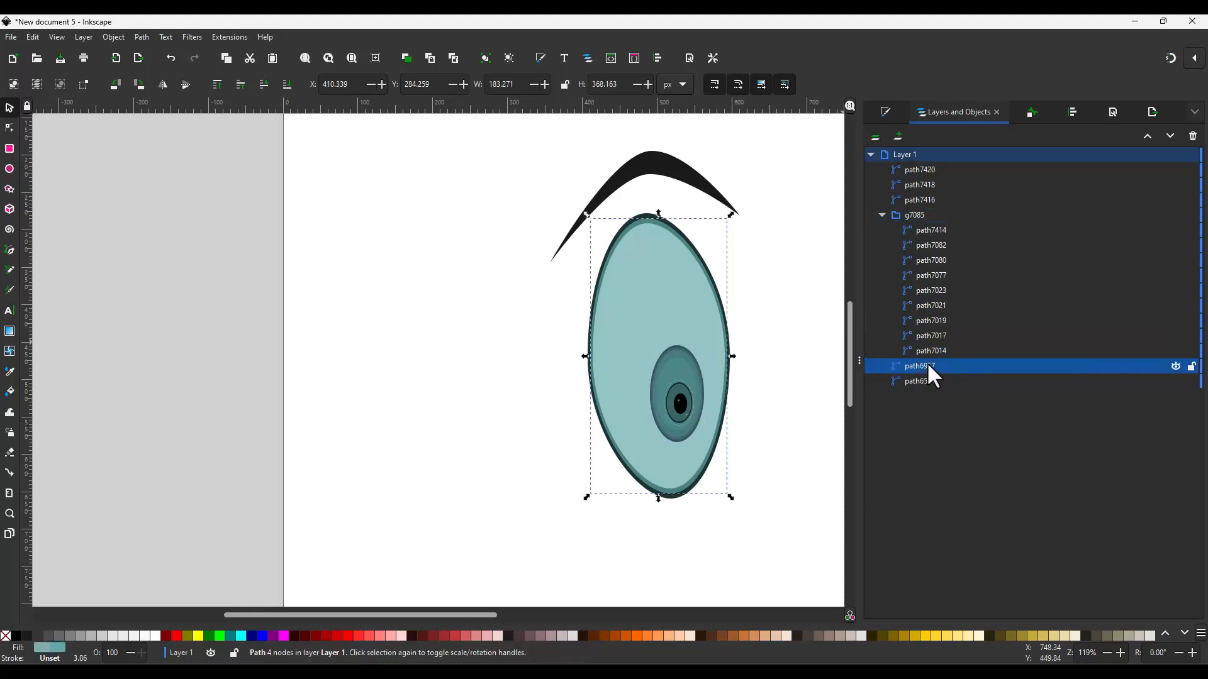
# Step: Enlarge all nine iris and pupil shapes in group g7085 together to about 99 by 178 px
pyautogui.keyDown('shift'); pyautogui.click(937, 229); pyautogui.keyUp('shift')
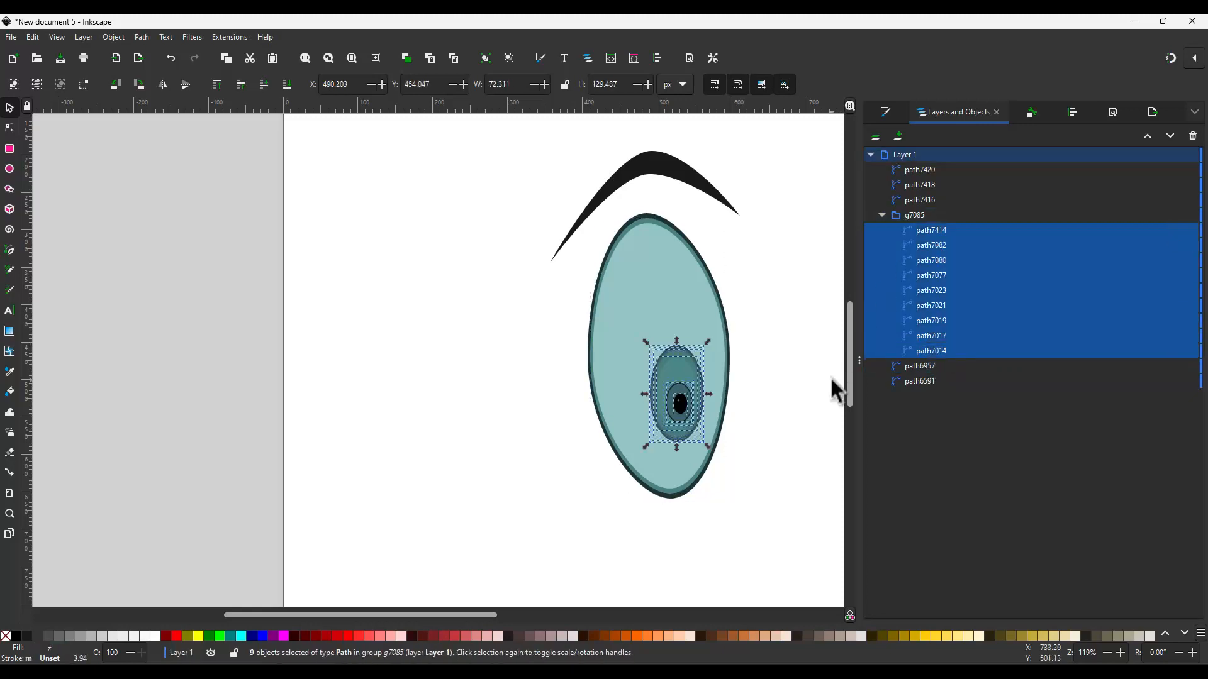
pyautogui.moveTo(710, 450); pyautogui.dragTo(685, 406)
pyautogui.scroll(-3, 683, 421)
pyautogui.click(723, 406)
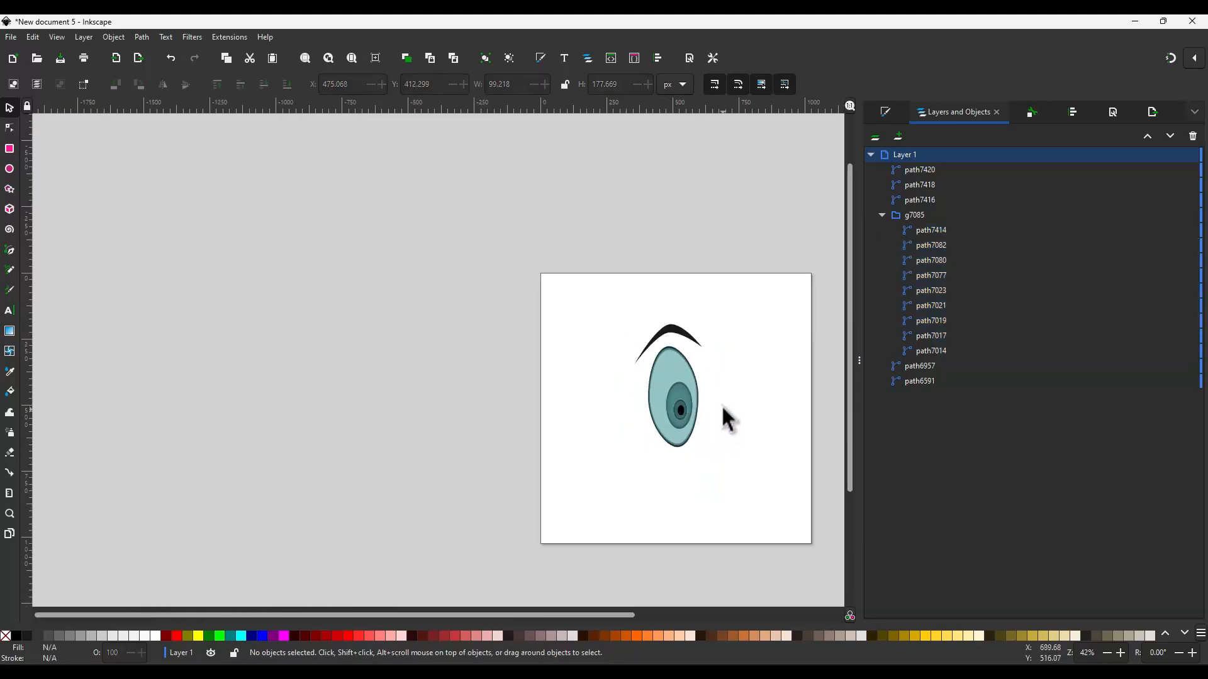
# Step: Enlarge path7414, path7082, path7080 and path7077 together to about 64 by 102 px, shifting them slightly up and left within the iris
pyautogui.scroll(7, 700, 433)
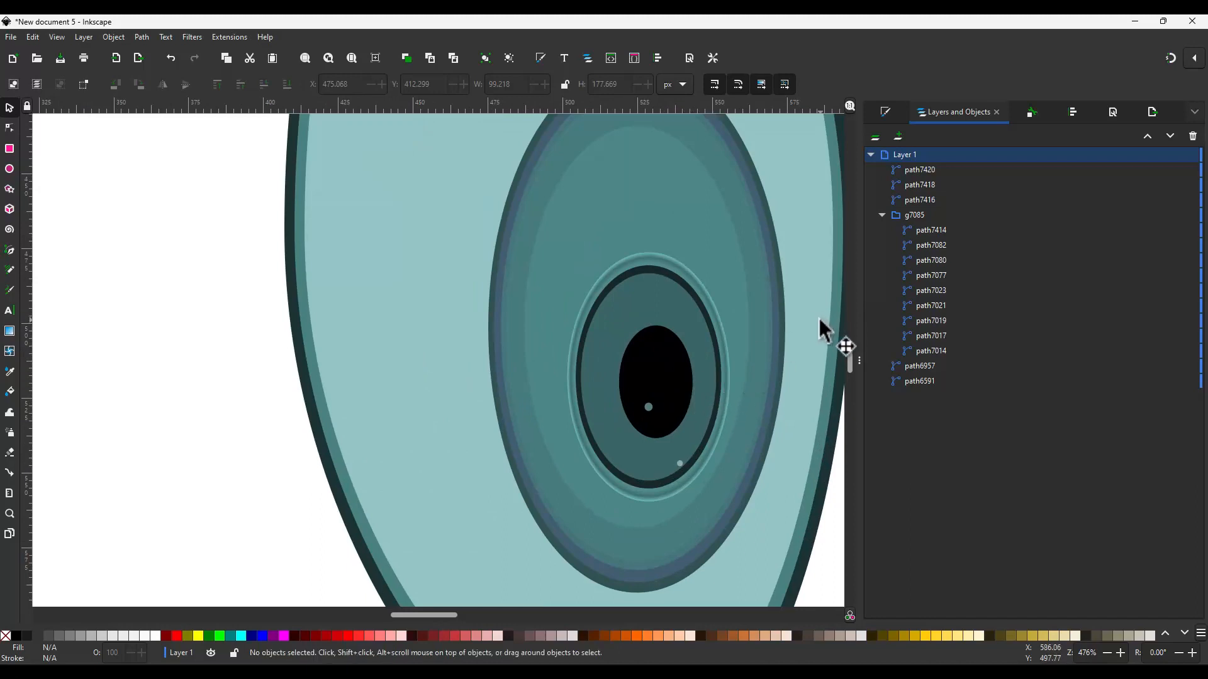
pyautogui.click(942, 229)
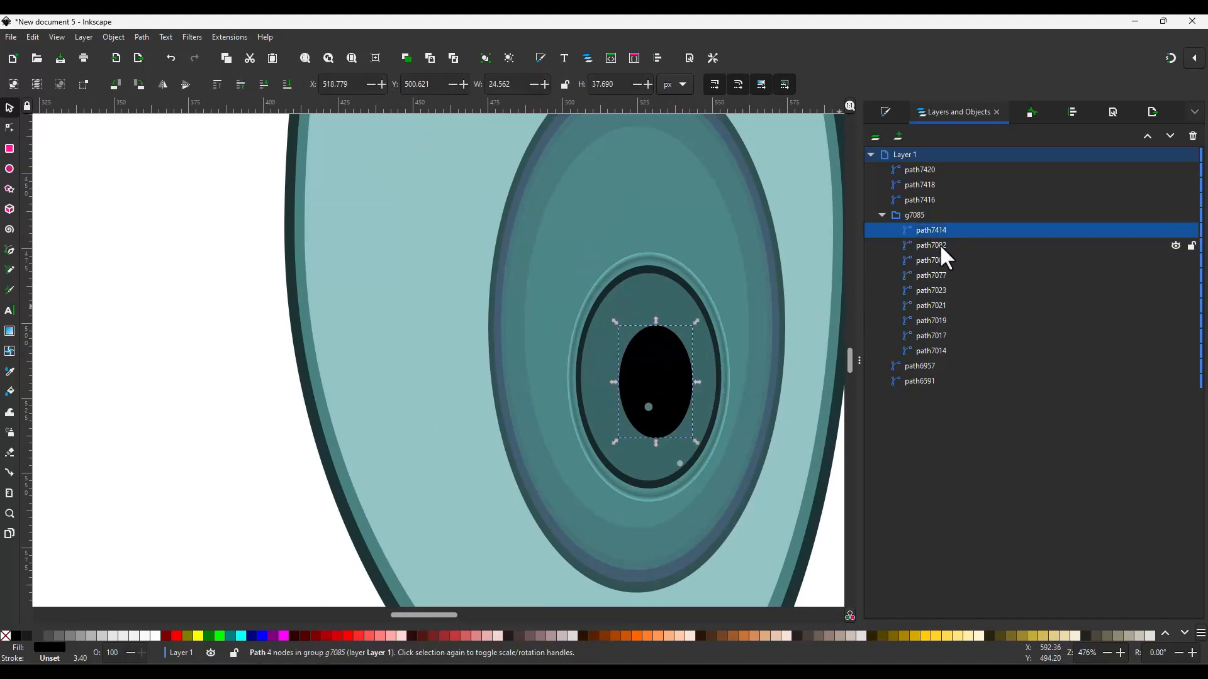
pyautogui.keyDown('shift'); pyautogui.click(941, 247); pyautogui.keyUp('shift')
pyautogui.keyDown('shift'); pyautogui.click(938, 259); pyautogui.keyUp('shift')
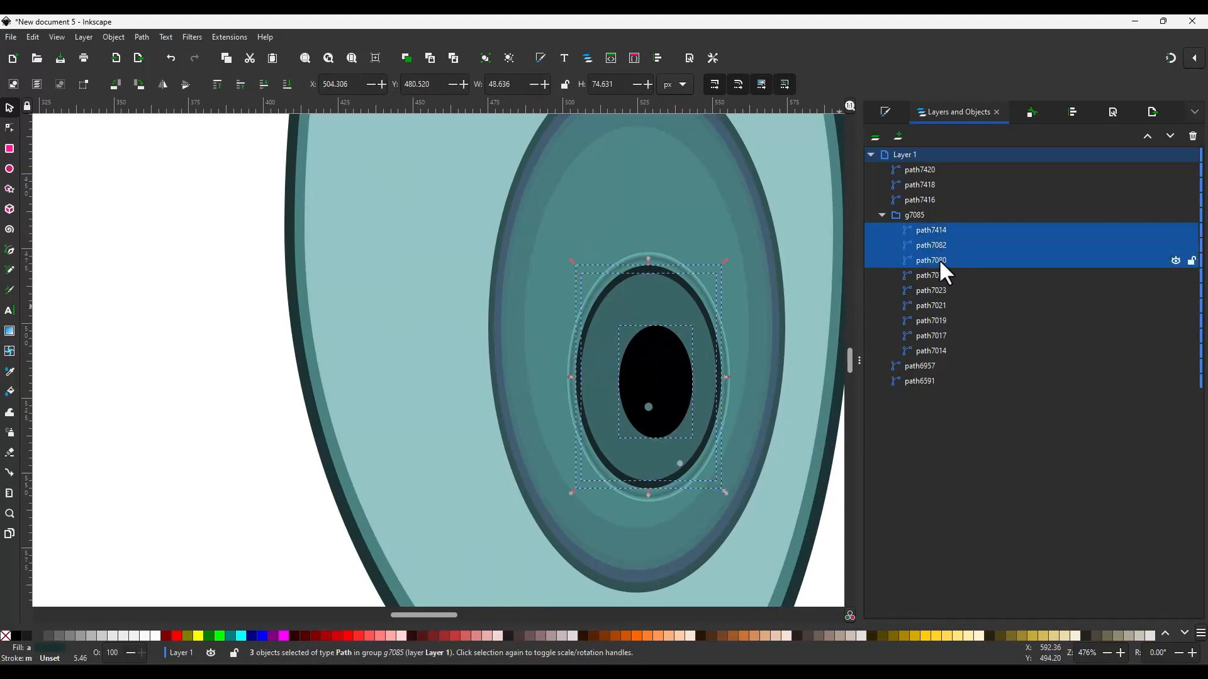
pyautogui.keyDown('shift'); pyautogui.click(936, 275); pyautogui.keyUp('shift')
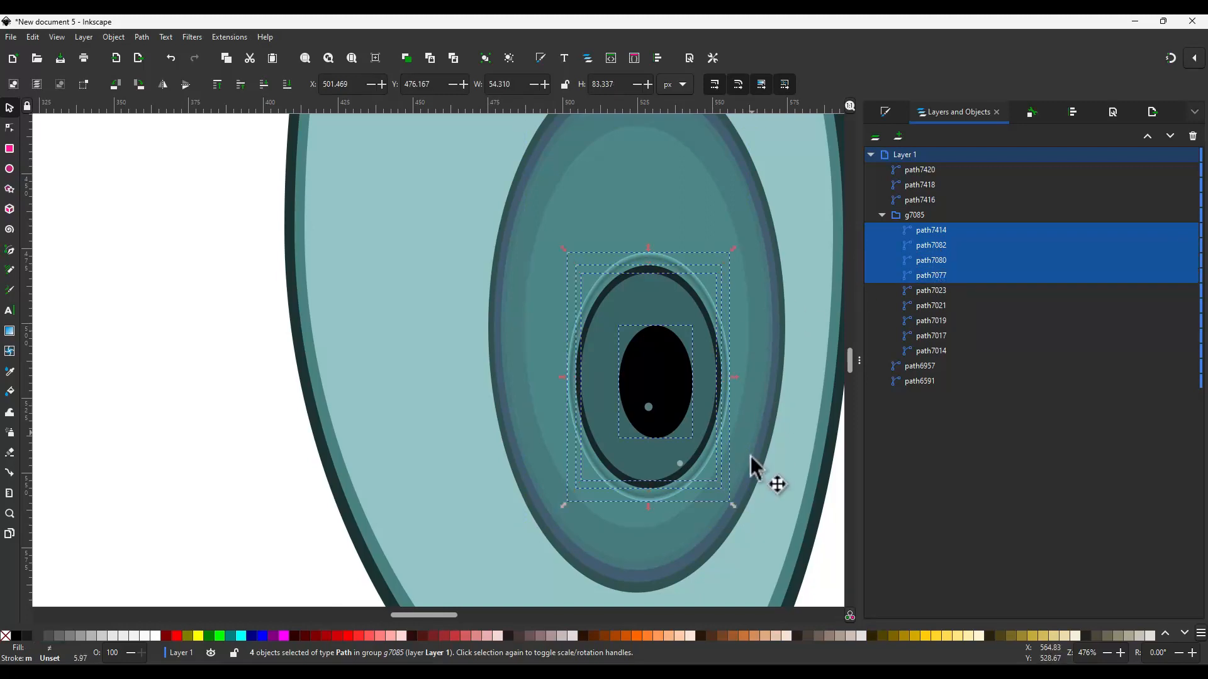
pyautogui.moveTo(732, 505); pyautogui.dragTo(734, 517)
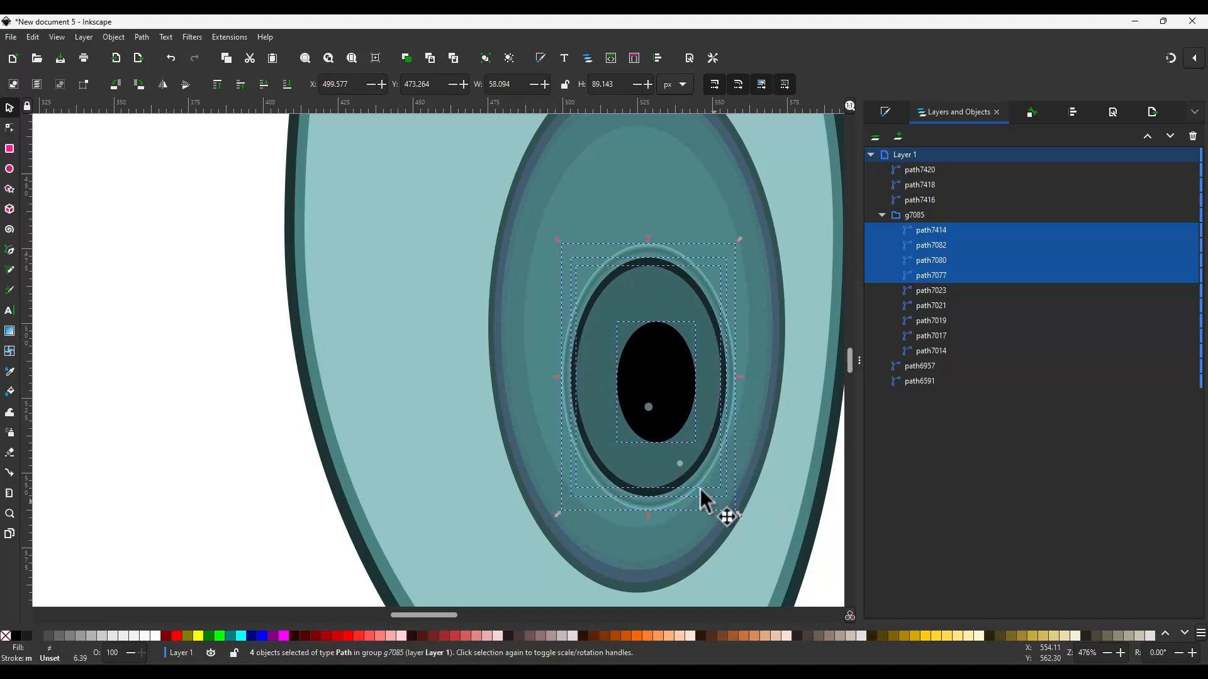
pyautogui.moveTo(674, 451); pyautogui.dragTo(671, 408)
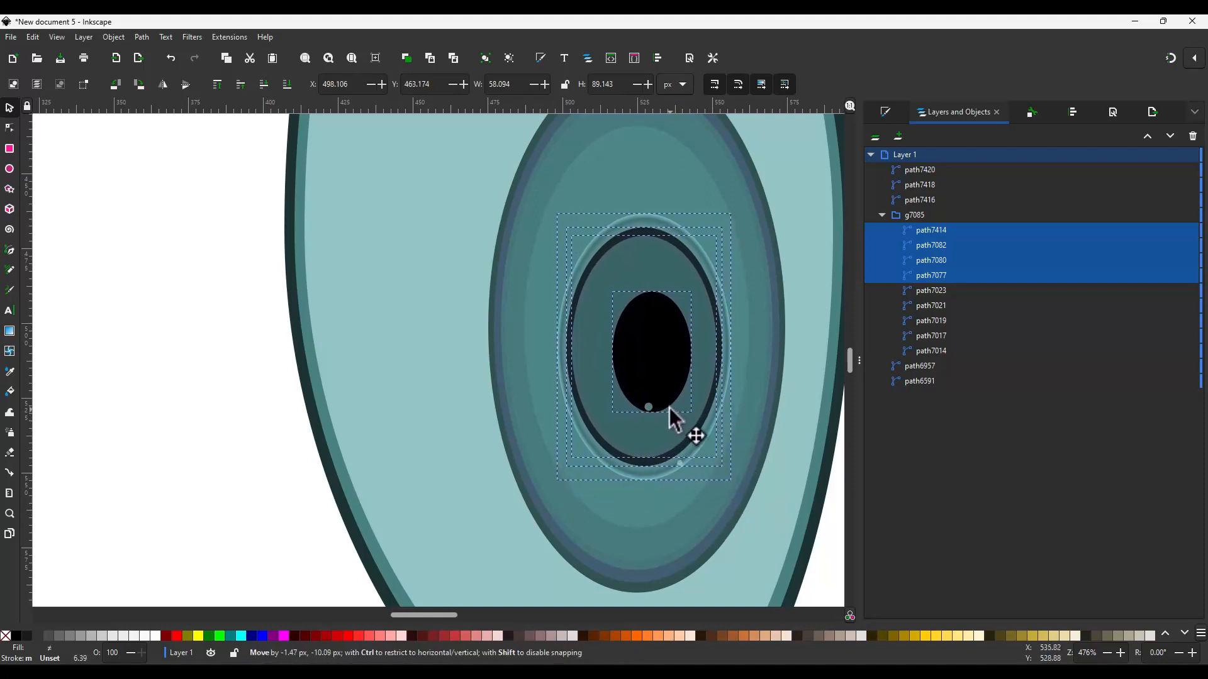
pyautogui.moveTo(735, 483); pyautogui.dragTo(744, 502)
pyautogui.scroll(-5, 696, 431)
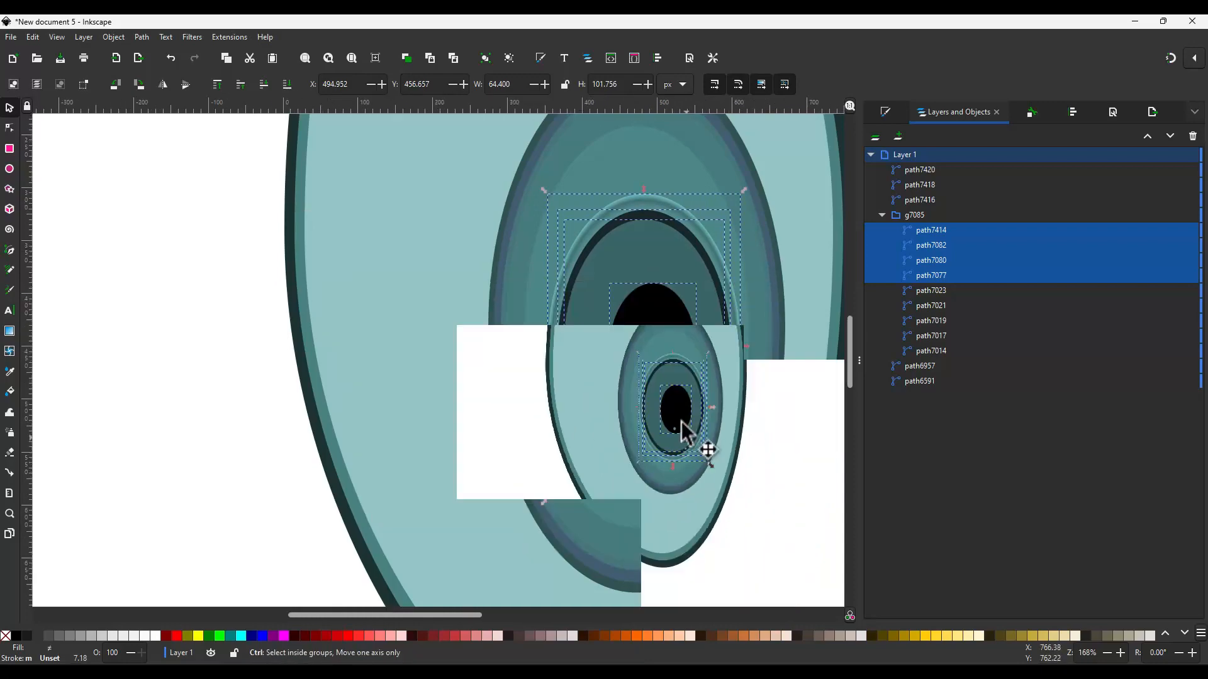
# Step: Save the document and clear the selection of the four pupil shapes
pyautogui.hotkey('ctrl', 's')
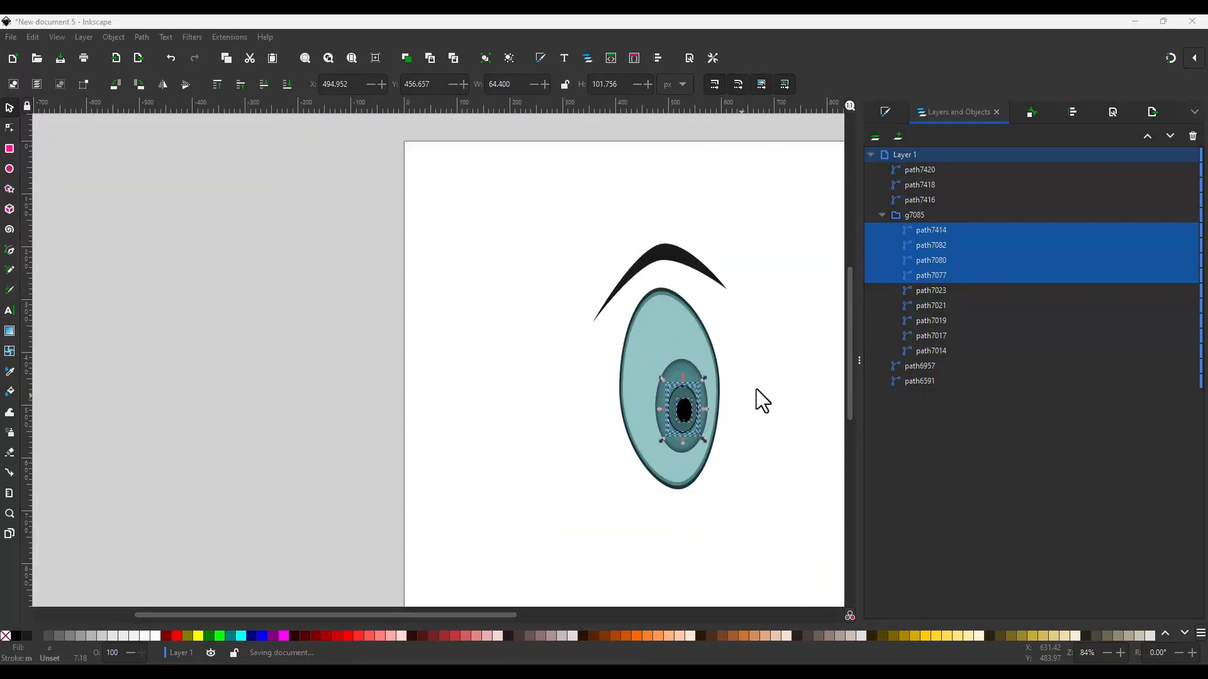
pyautogui.click(723, 380)
pyautogui.click(753, 398)
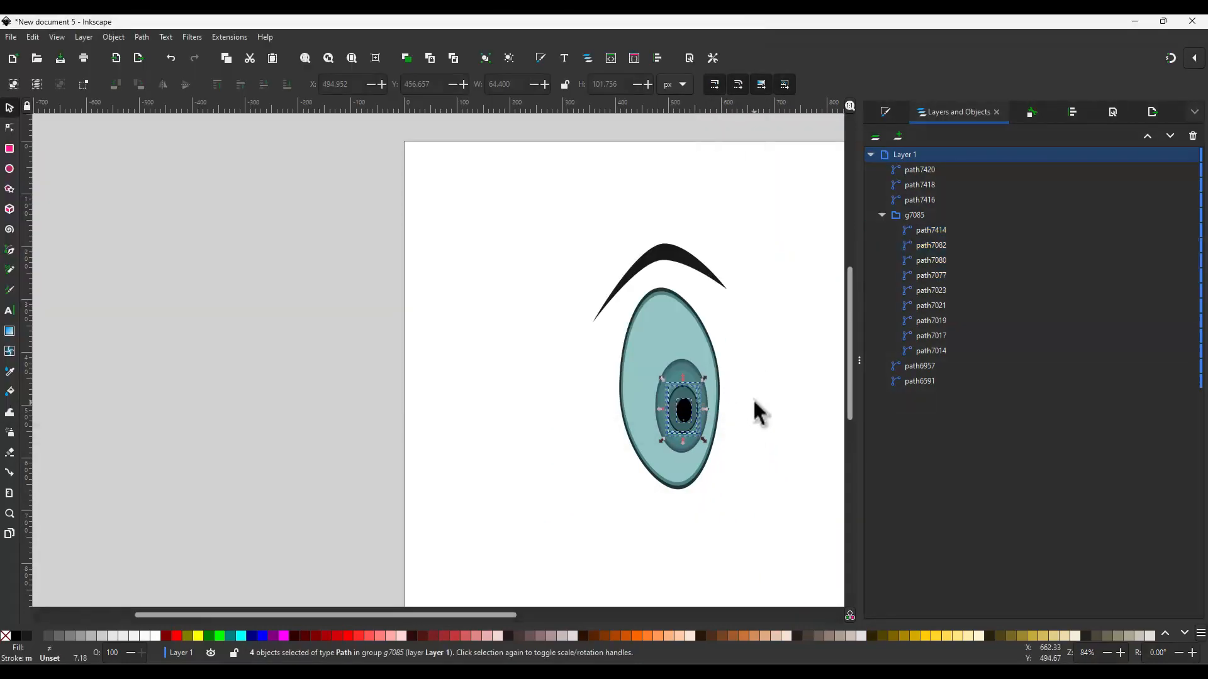